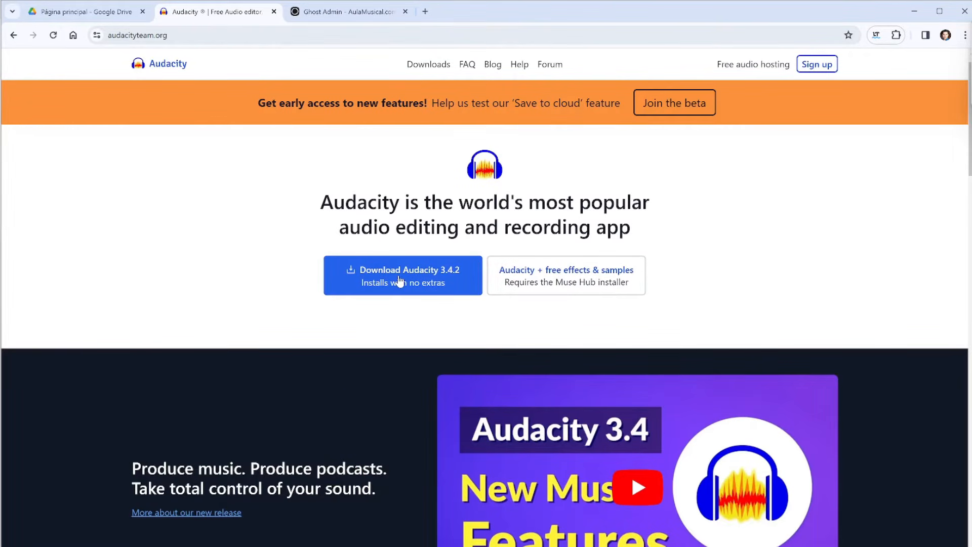
Download the Audacity 3.4.2 installer without extras and save it in the Audacity instalación folder on the desktop.
{"action": "left_click", "coordinate": [400, 280]}
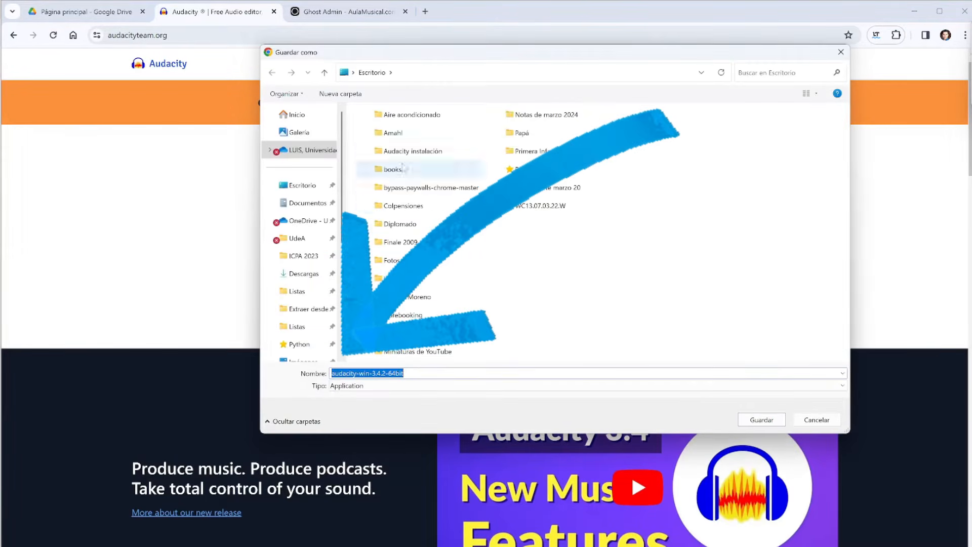
{"action": "double_click", "coordinate": [413, 151]}
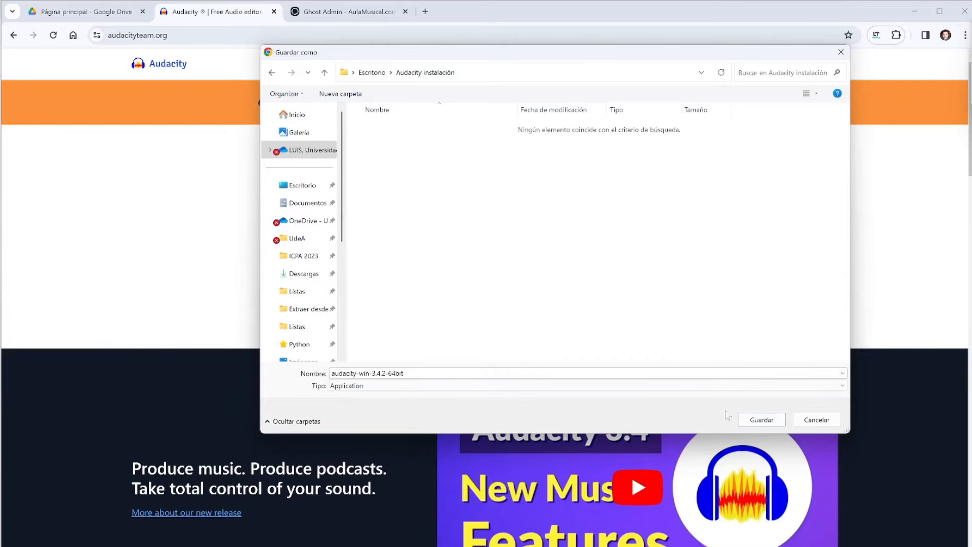
{"action": "left_click", "coordinate": [779, 417]}
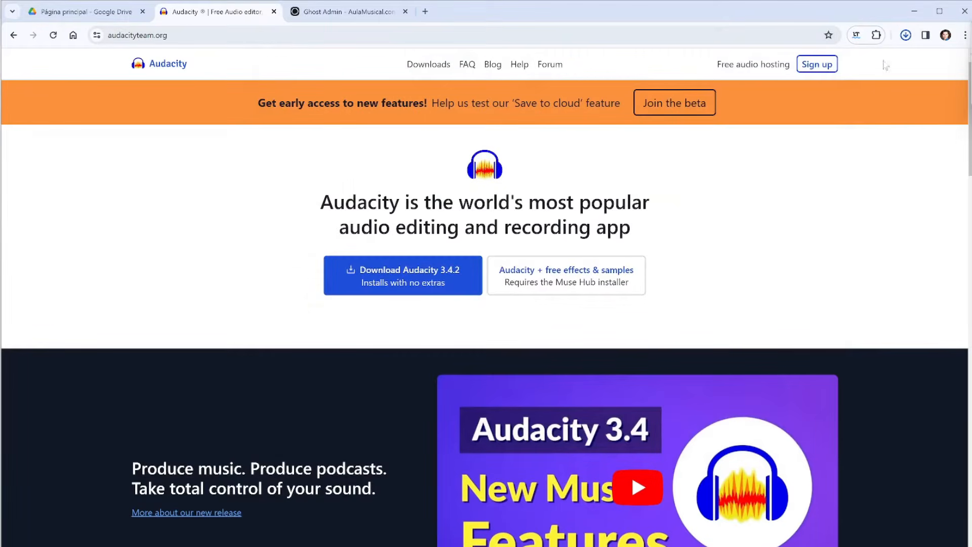
Run the downloaded audacity-win-3.4.2-64bit.exe file and proceed through the installer.
{"action": "left_click", "coordinate": [905, 38]}
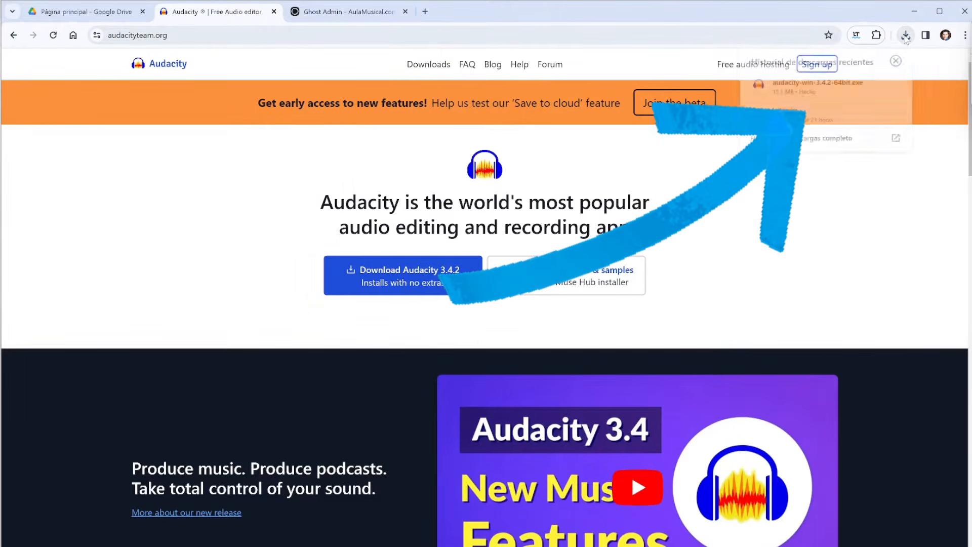
{"action": "left_click", "coordinate": [816, 83]}
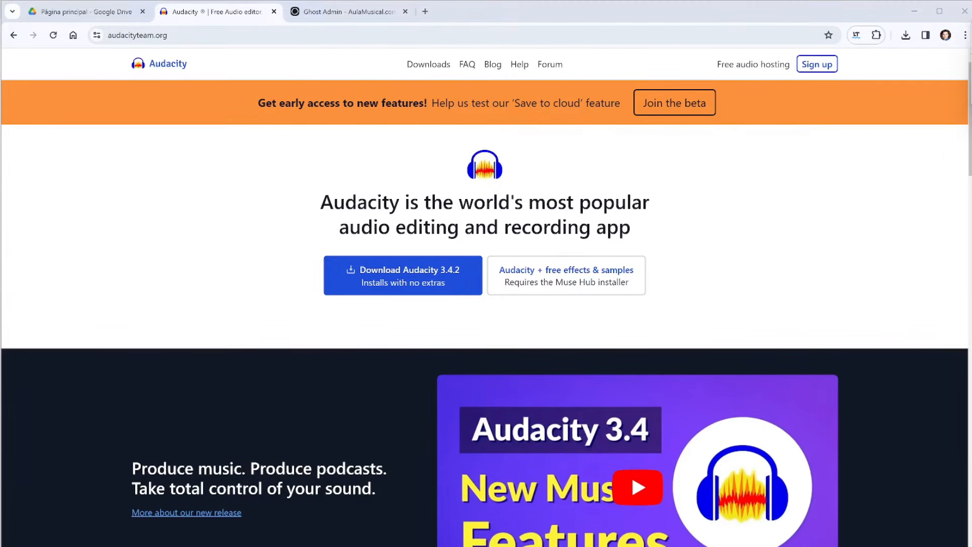
{"action": "left_click", "coordinate": [592, 375]}
{"action": "left_click", "coordinate": [592, 375]}
{"action": "left_click", "coordinate": [591, 375]}
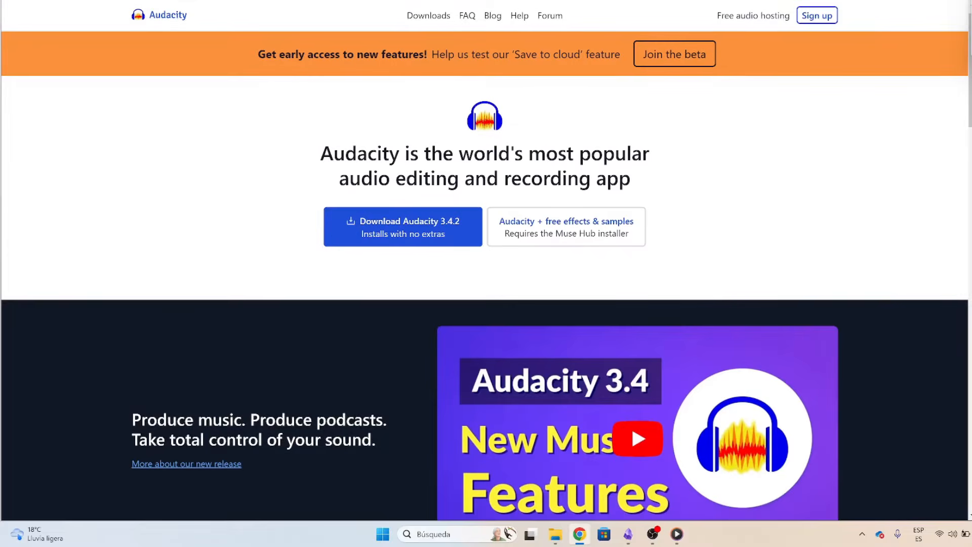
Find Muse Hub with a Windows search for "muse hub", open it and view its effects catalogue.
{"action": "left_click", "coordinate": [443, 540]}
{"action": "type", "text": "m"}
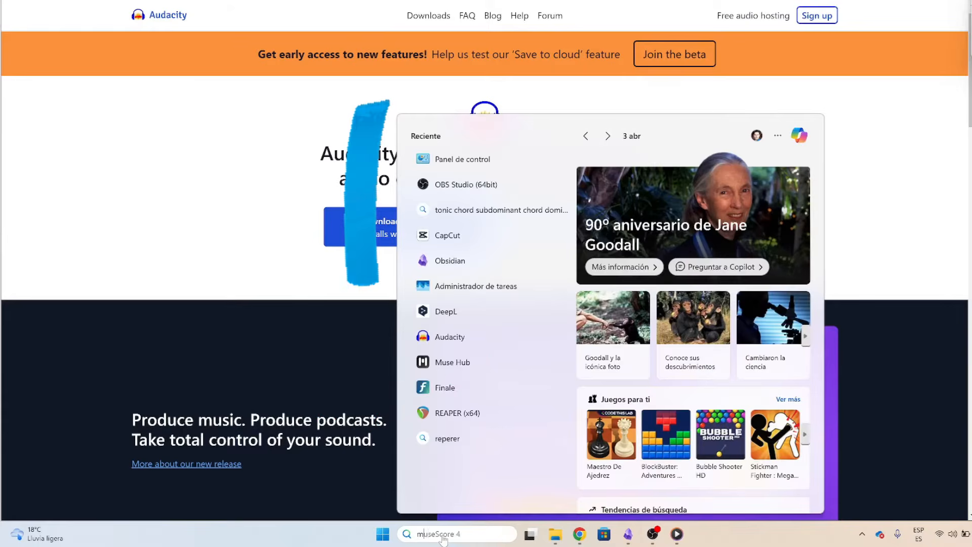
{"action": "type", "text": "use hub"}
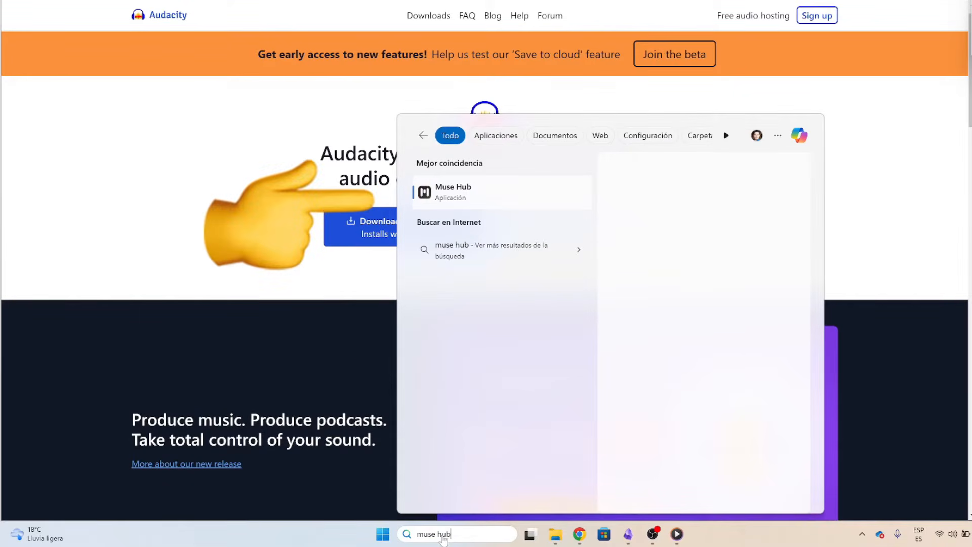
{"action": "left_click", "coordinate": [454, 191]}
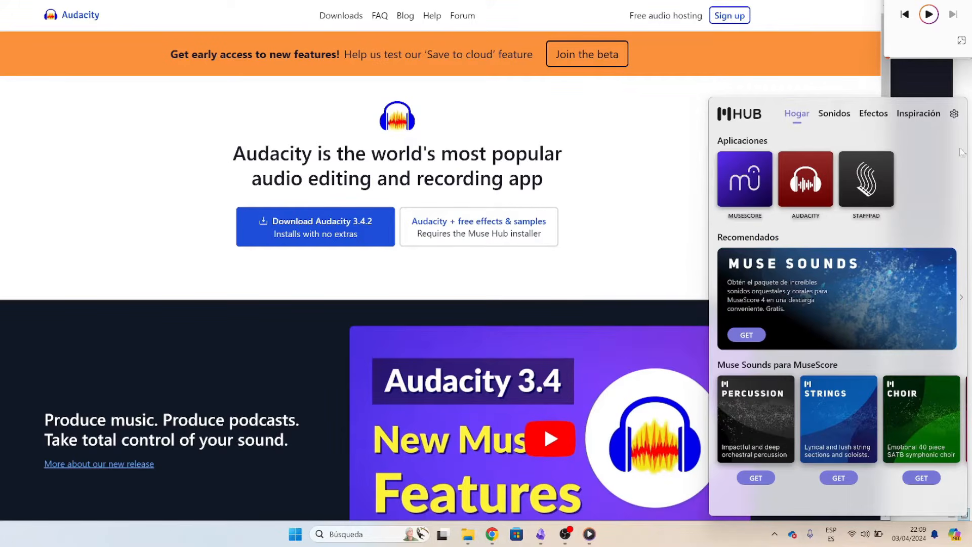
{"action": "left_click", "coordinate": [881, 116]}
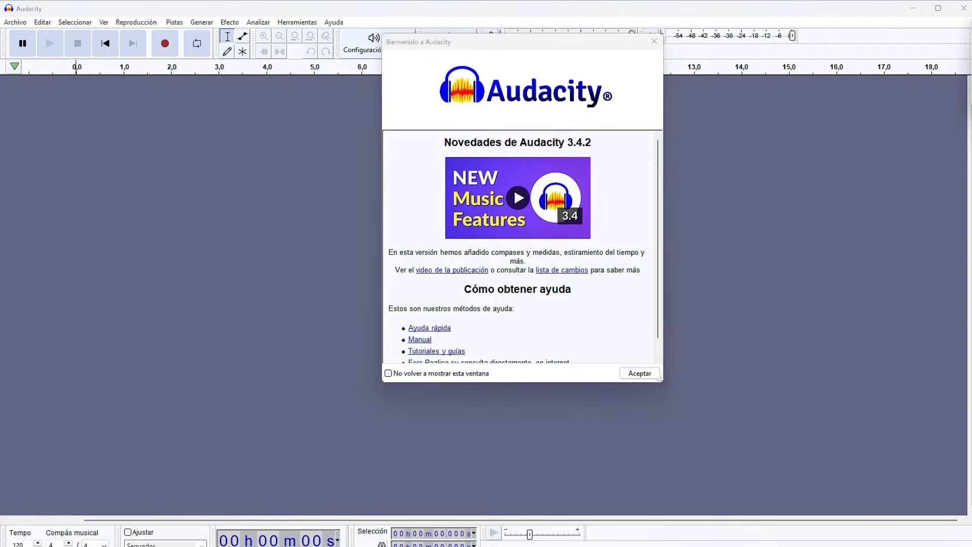
Dismiss Audacity's welcome window and look over the audio configuration preferences without changing them.
{"action": "left_click", "coordinate": [637, 378]}
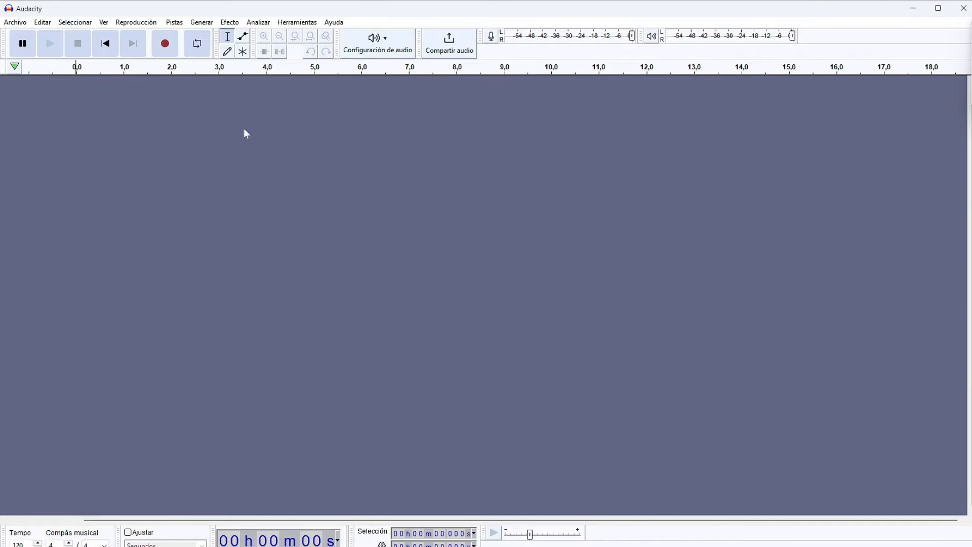
{"action": "left_click", "coordinate": [42, 22]}
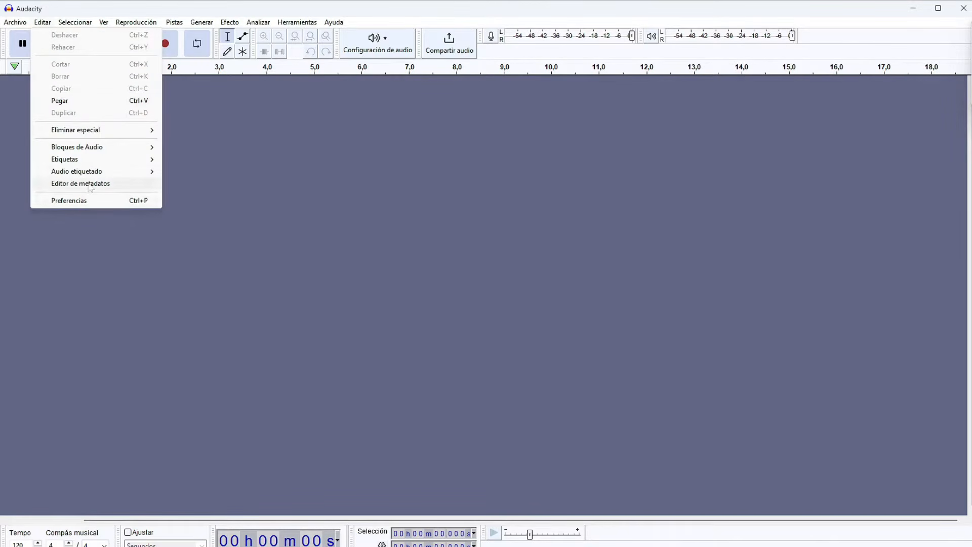
{"action": "left_click", "coordinate": [96, 202]}
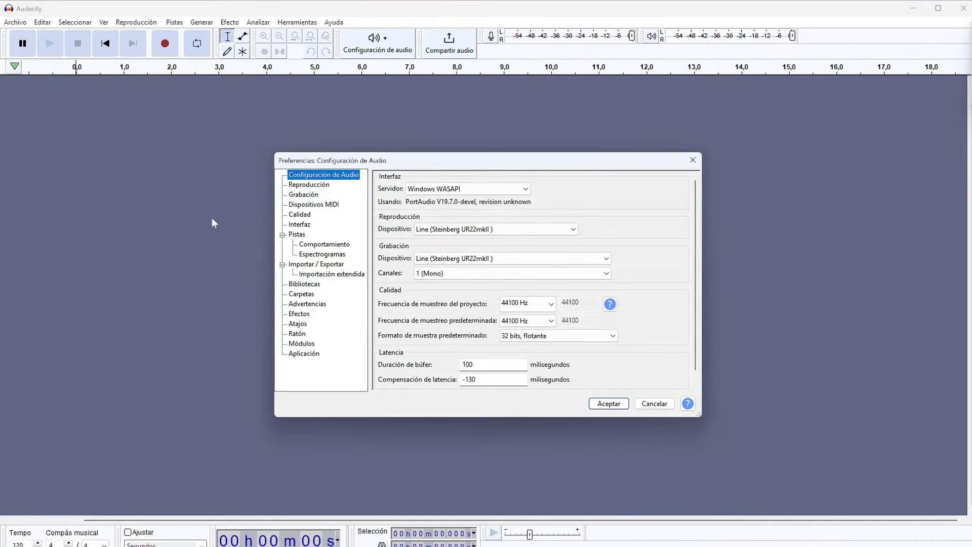
{"action": "left_click", "coordinate": [652, 408]}
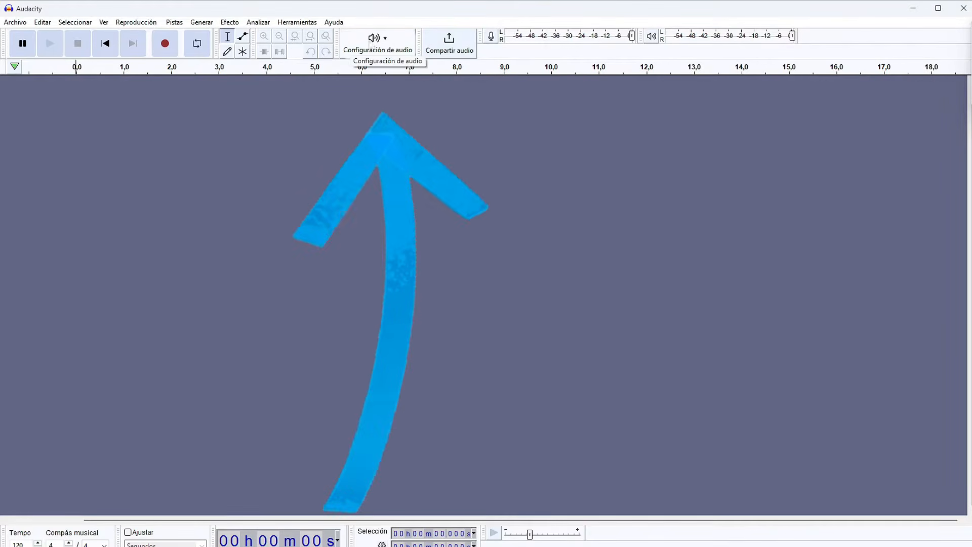
Set both the project and default sample rates to 48000 Hz in the audio configuration.
{"action": "left_click", "coordinate": [396, 45]}
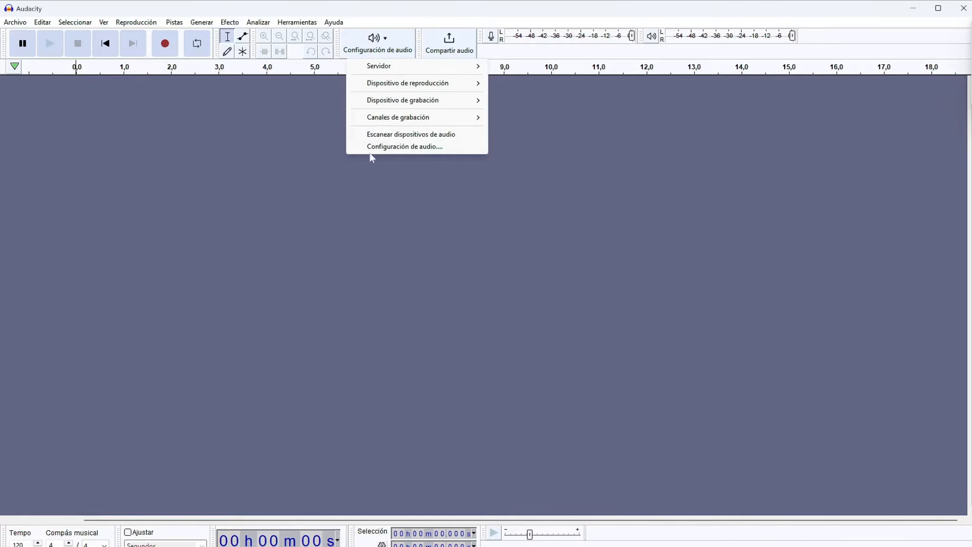
{"action": "left_click", "coordinate": [405, 147]}
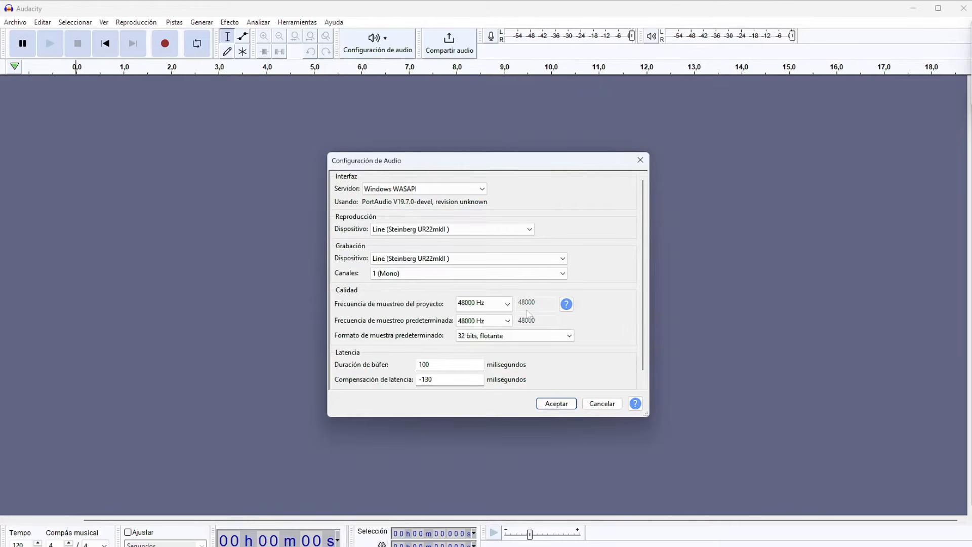
{"action": "left_click", "coordinate": [548, 404]}
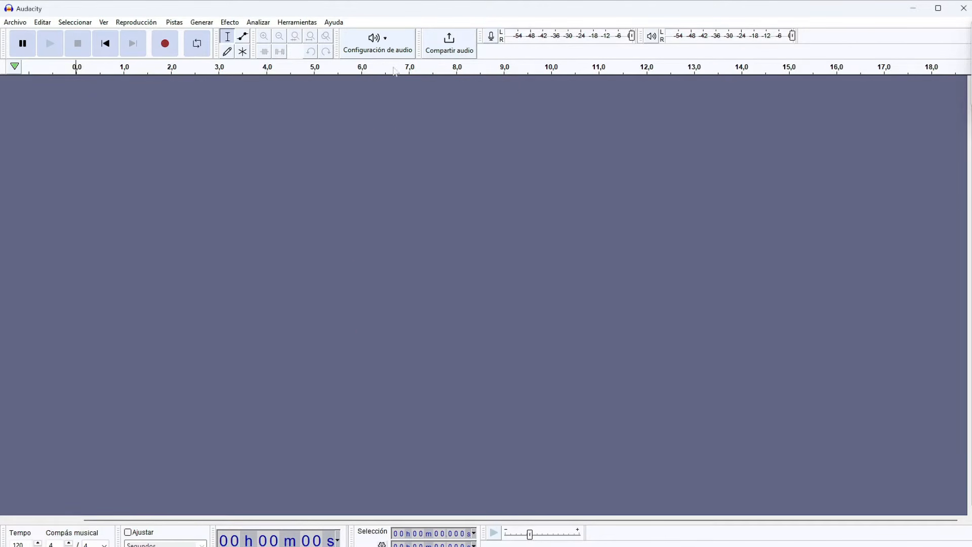
Review the available audio host, playback device, recording device and recording channel options without changing them.
{"action": "left_click", "coordinate": [399, 49]}
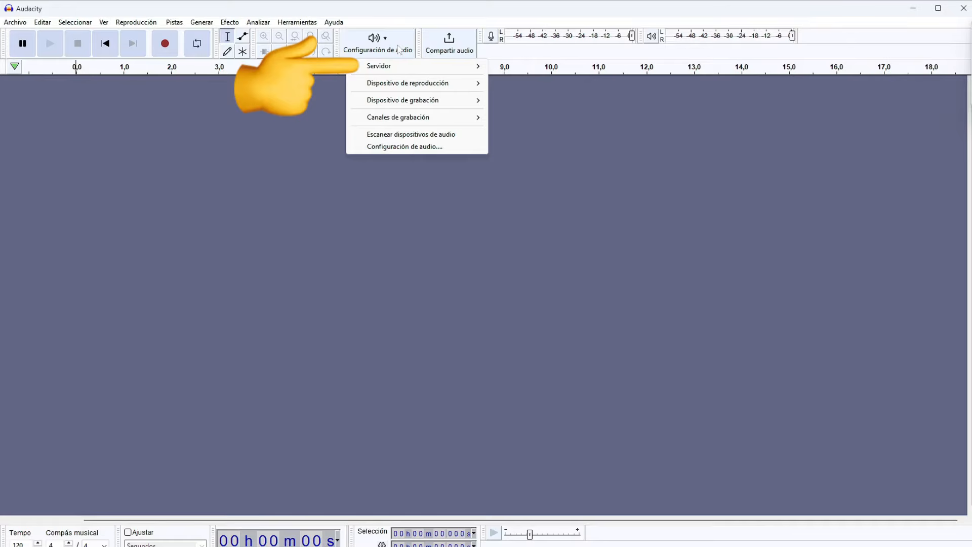
{"action": "mouse_move", "coordinate": [408, 67]}
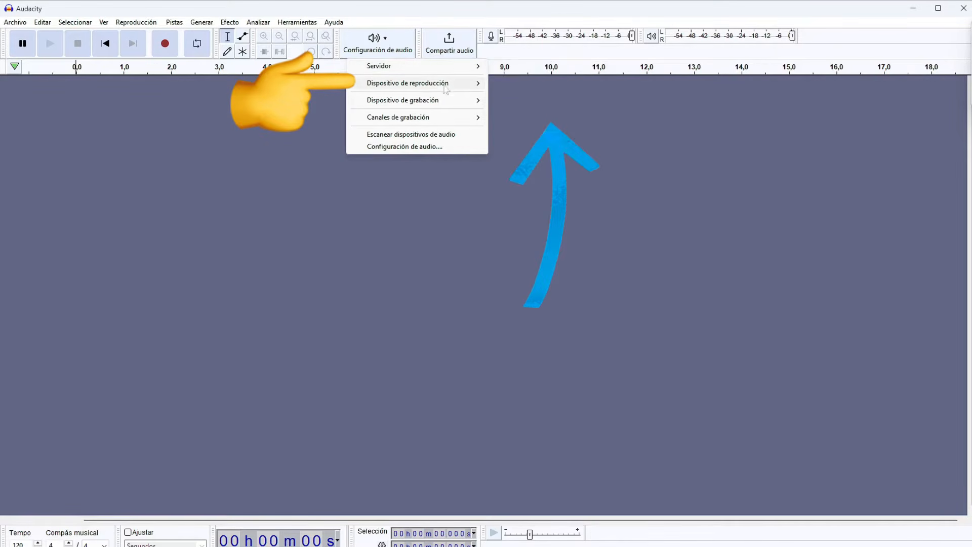
{"action": "mouse_move", "coordinate": [446, 89]}
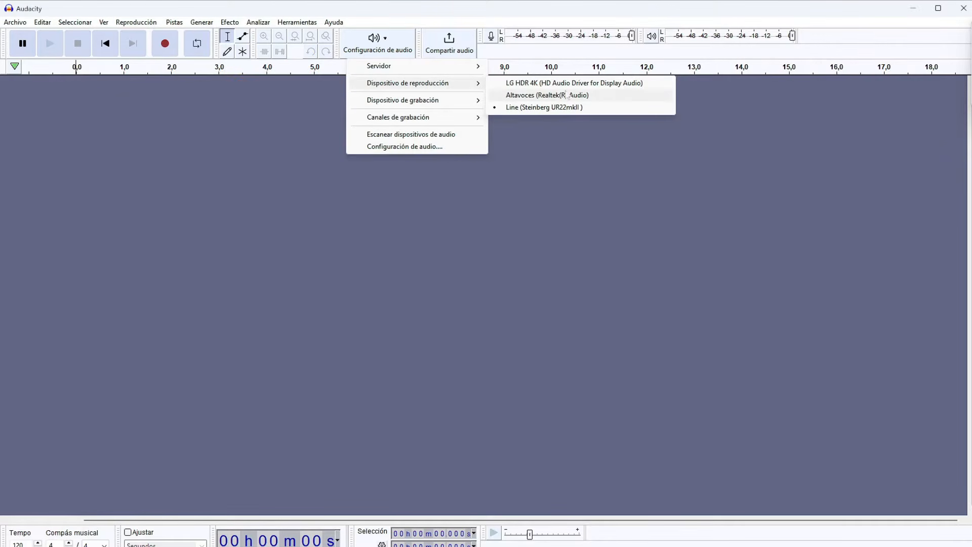
{"action": "mouse_move", "coordinate": [417, 104]}
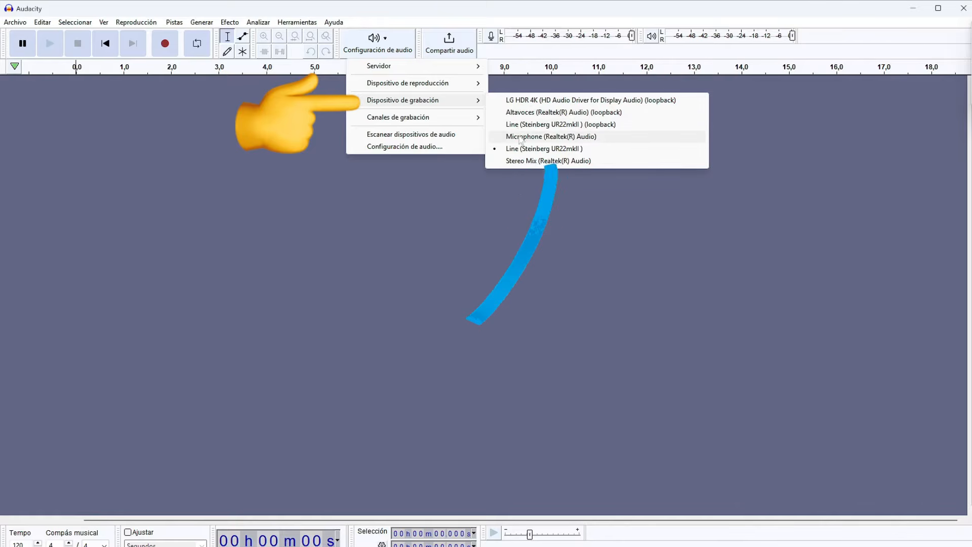
{"action": "mouse_move", "coordinate": [420, 124]}
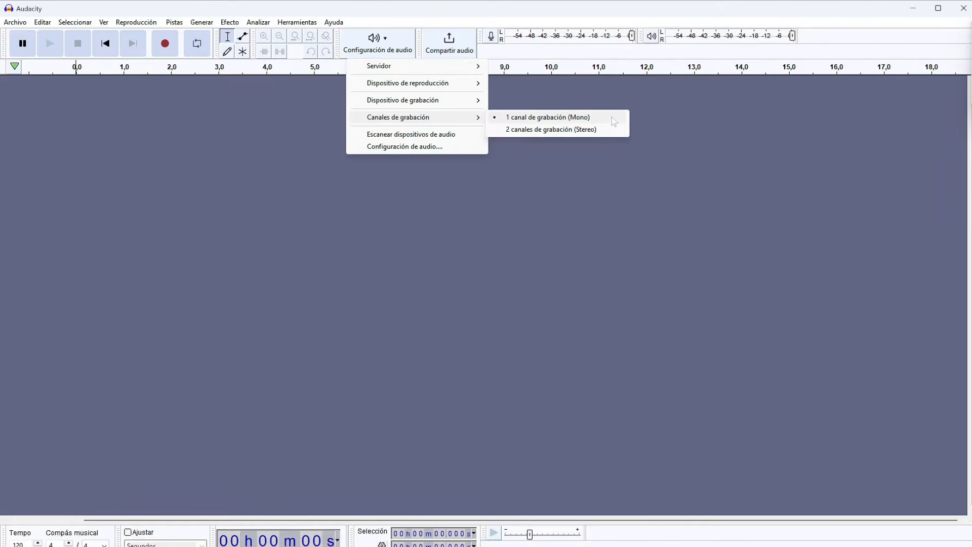
{"action": "left_click", "coordinate": [518, 54]}
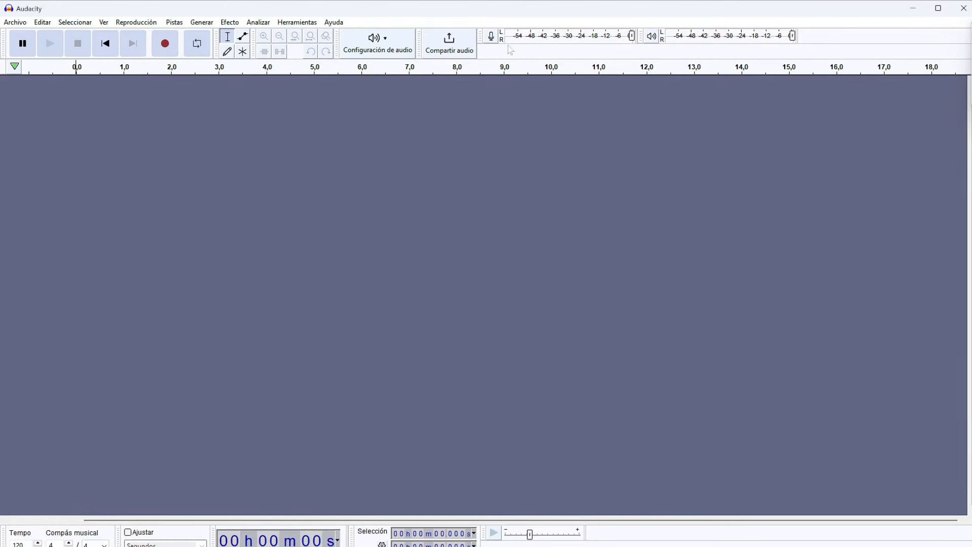
Enable silent monitoring on the recording level meter.
{"action": "left_click", "coordinate": [491, 41]}
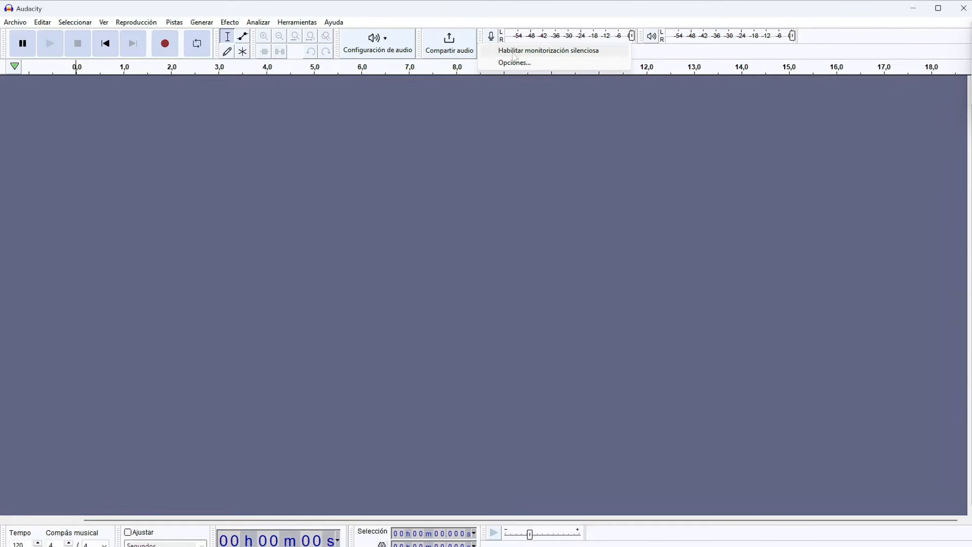
{"action": "left_click", "coordinate": [500, 51]}
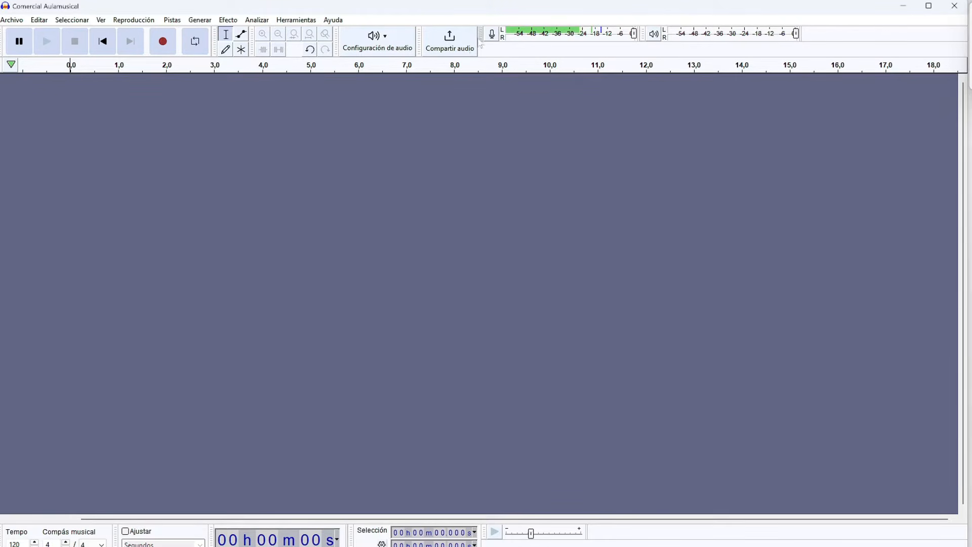
Undock the recording meter toolbar over the workspace and reshape it into a tall vertical meter.
{"action": "left_click_drag", "start_coordinate": [481, 42], "coordinate": [371, 176]}
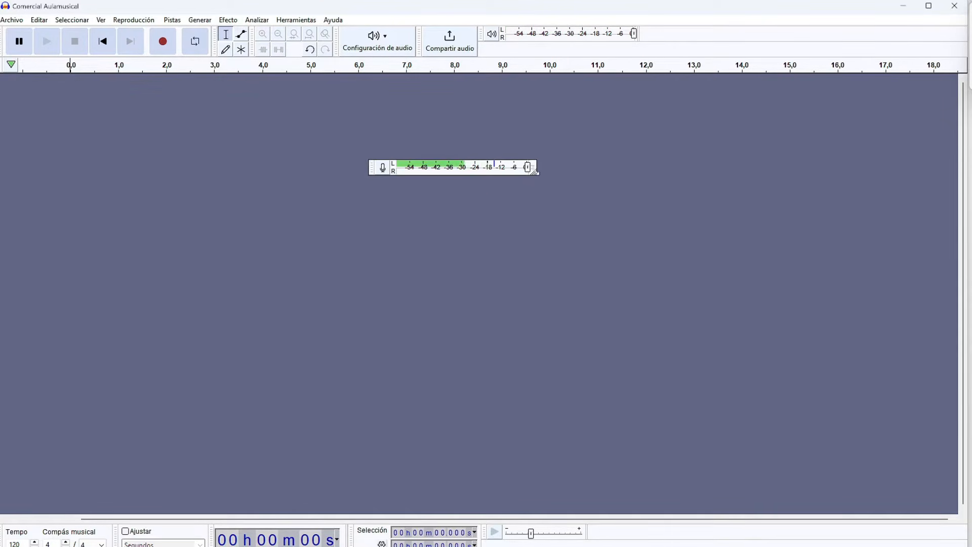
{"action": "left_click_drag", "start_coordinate": [531, 170], "coordinate": [430, 343]}
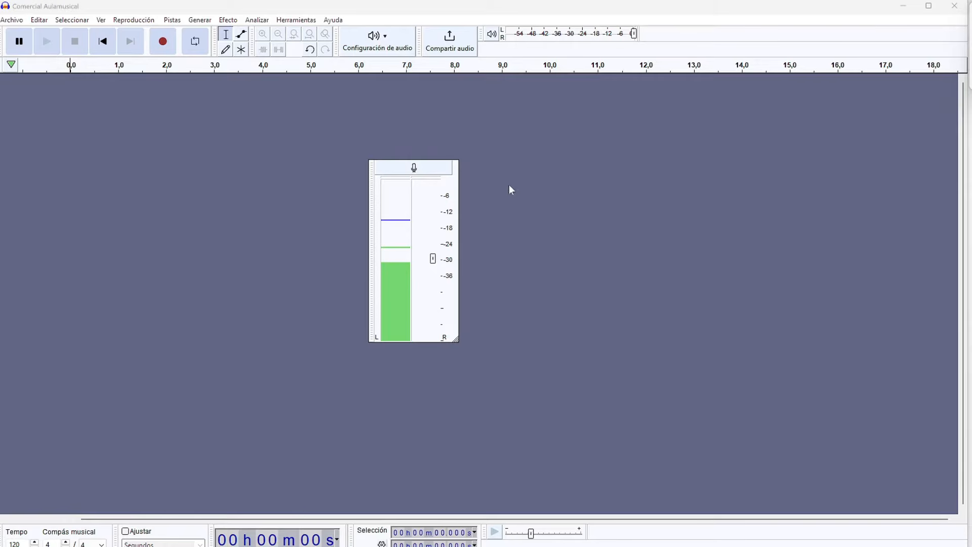
{"action": "left_click_drag", "start_coordinate": [456, 339], "coordinate": [395, 408]}
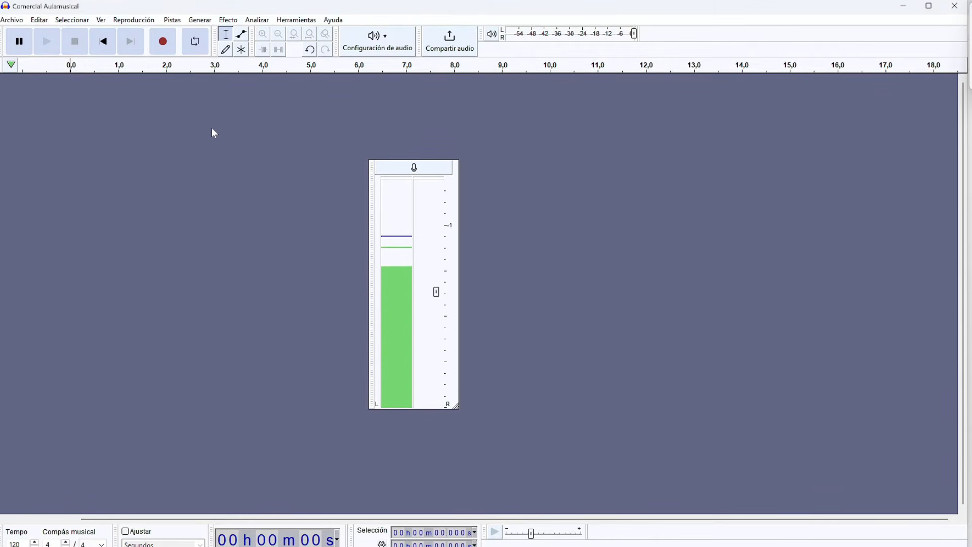
Reset all toolbars to their default layout.
{"action": "left_click", "coordinate": [101, 20]}
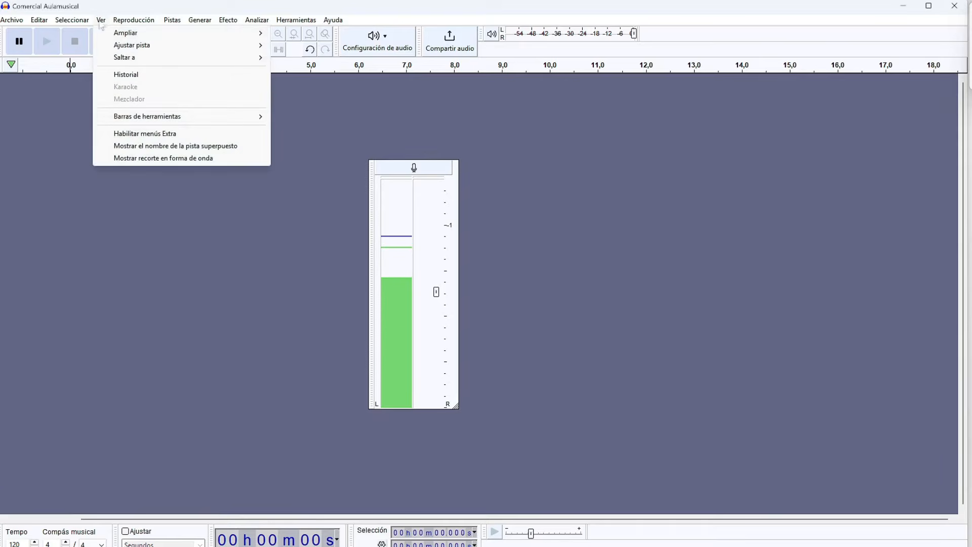
{"action": "mouse_move", "coordinate": [227, 116]}
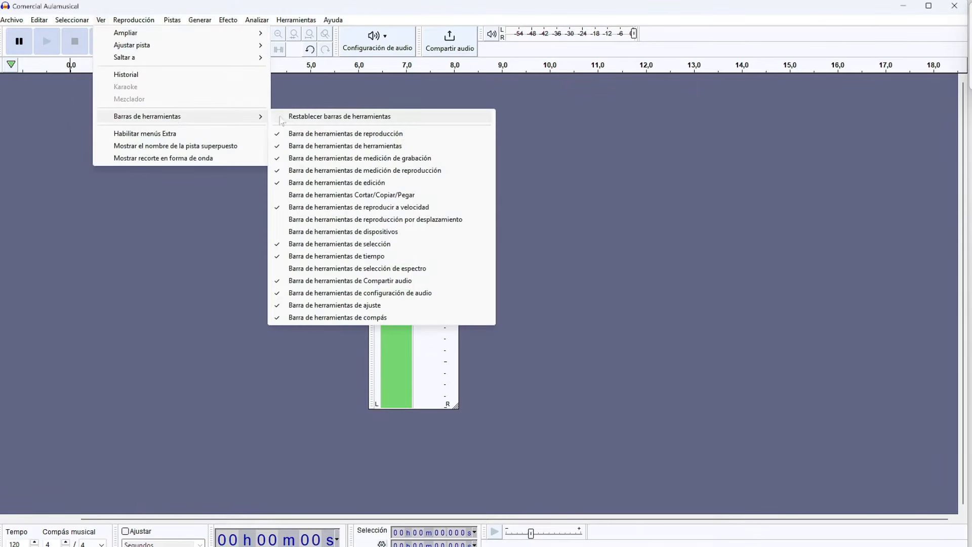
{"action": "left_click", "coordinate": [325, 118]}
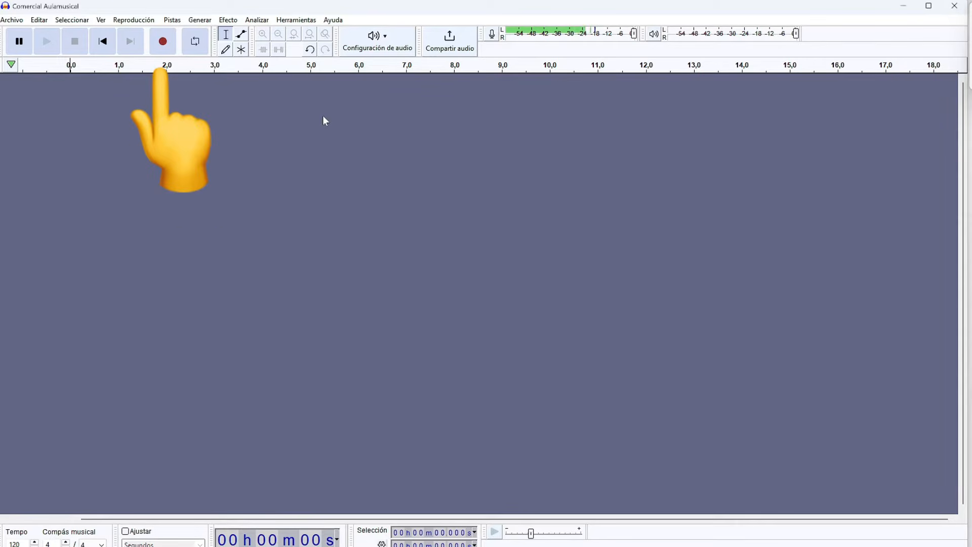
Start recording audio from the microphone onto a new mono track.
{"action": "left_click", "coordinate": [163, 42]}
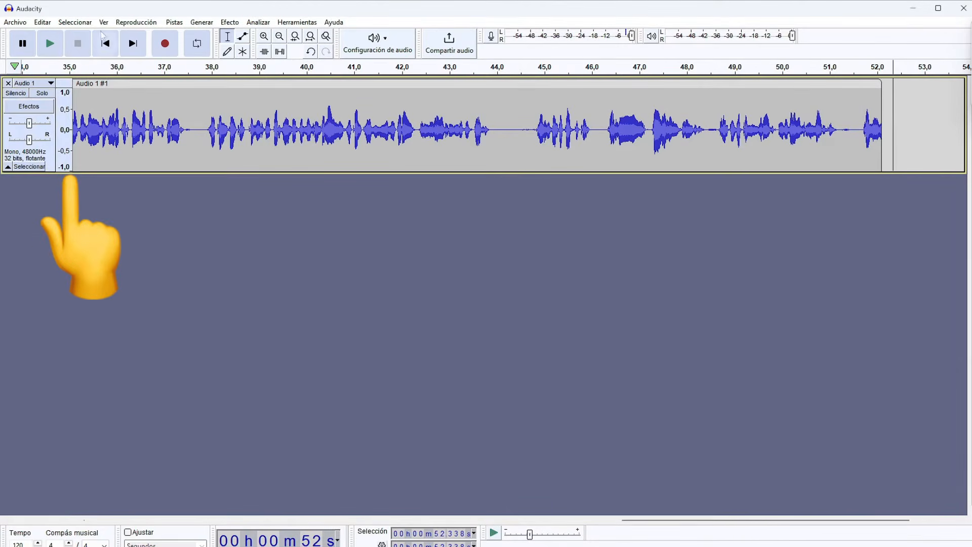
Switch the recorded track's vertical scale to Logarítmico (dB) and enlarge the track's height to roughly three times its size.
{"action": "right_click", "coordinate": [68, 122]}
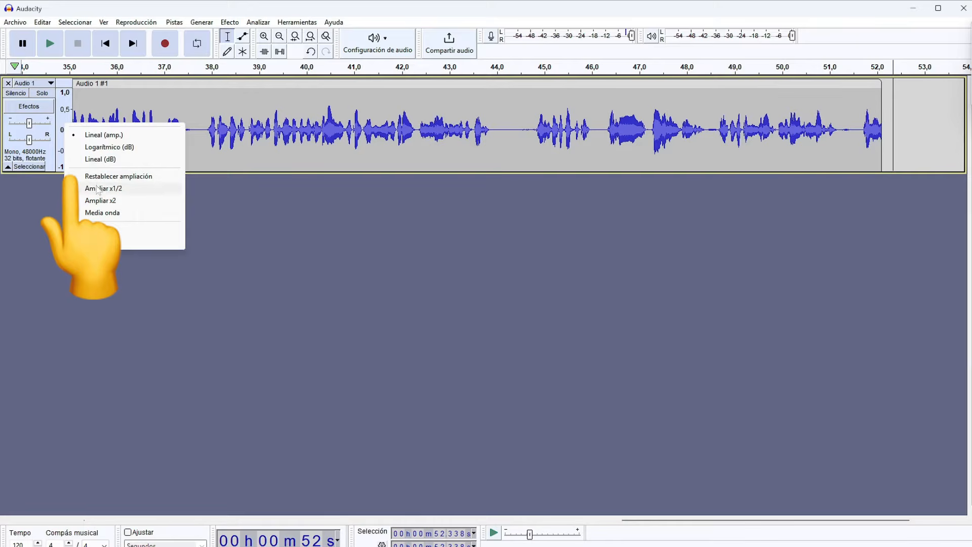
{"action": "left_click", "coordinate": [94, 147]}
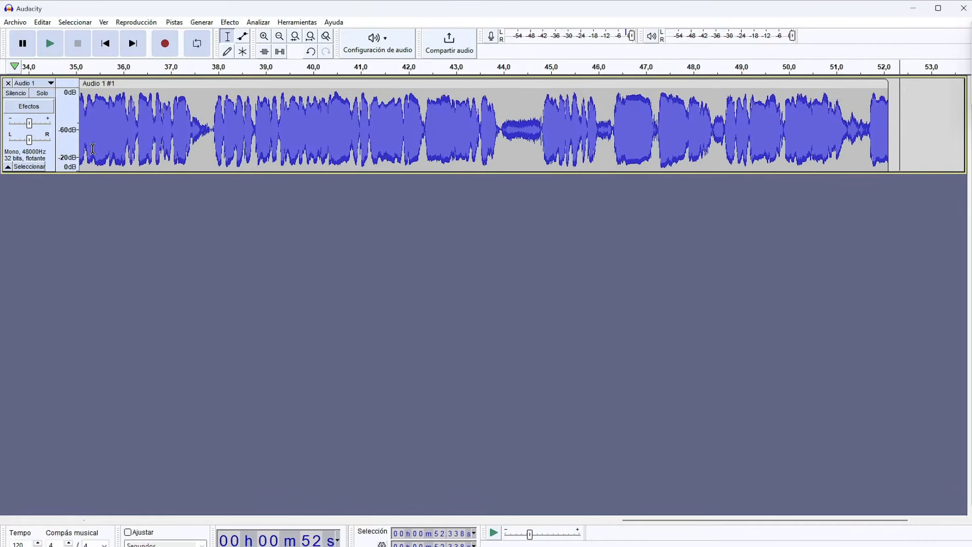
{"action": "left_click_drag", "start_coordinate": [93, 174], "coordinate": [99, 364]}
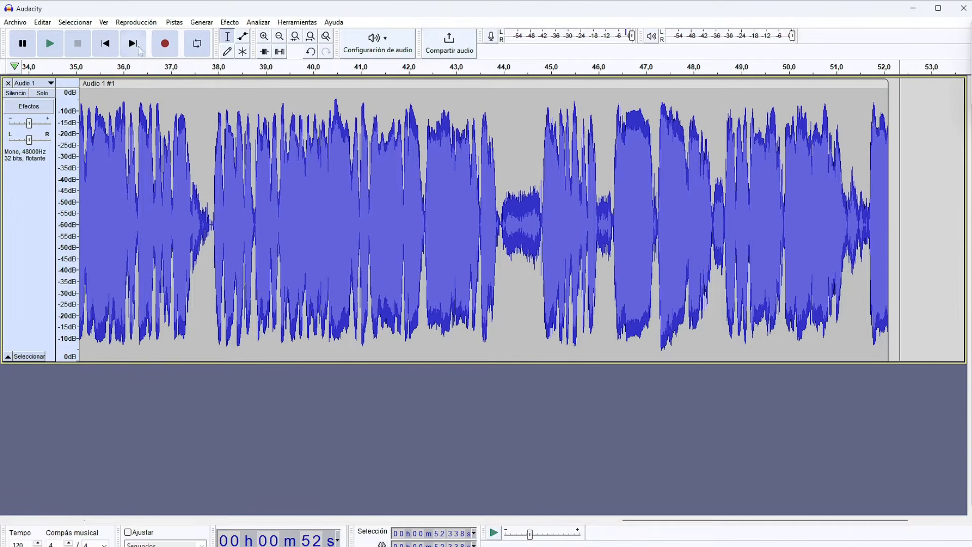
Record a voice take from the microphone onto a mono track, leaving about five seconds of silence at the beginning, and stop it.
{"action": "left_click", "coordinate": [166, 49]}
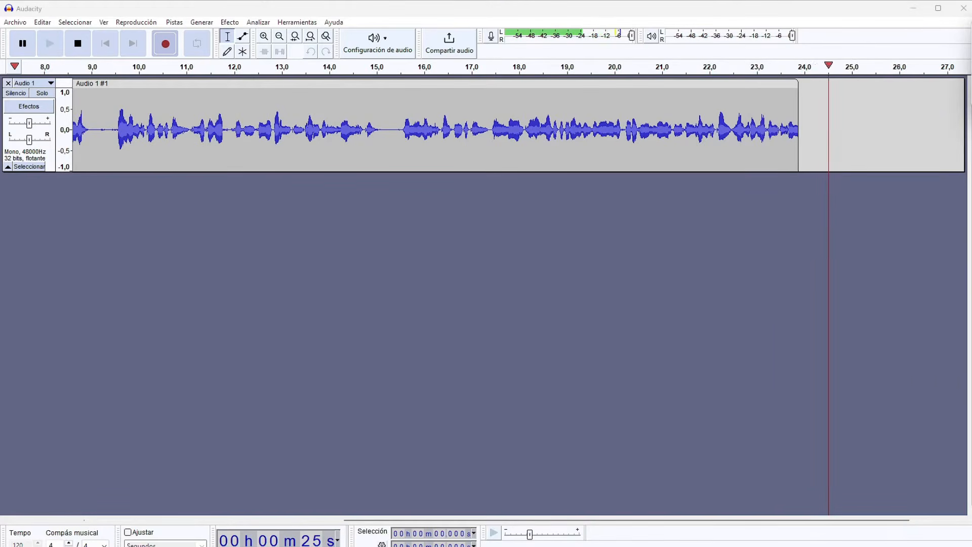
{"action": "key", "text": "space"}
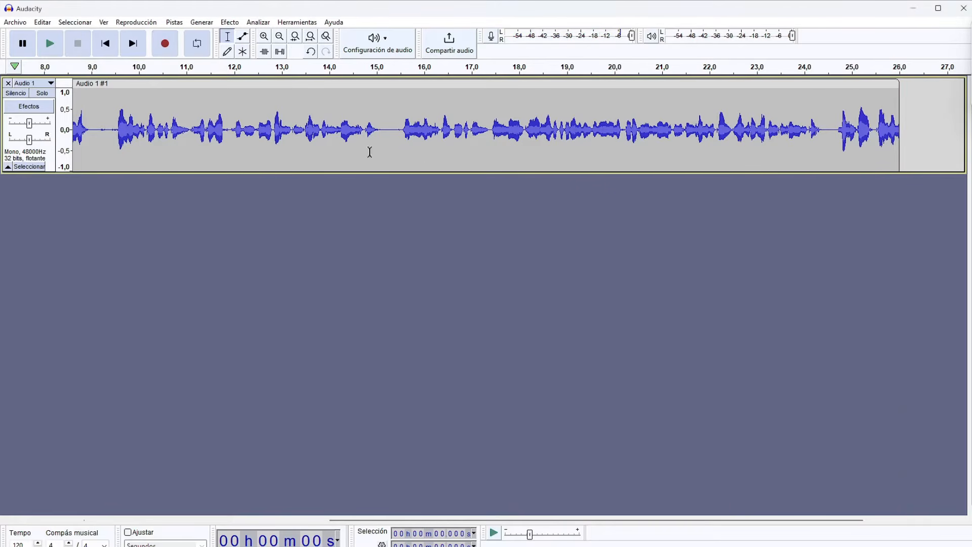
Select the silent lead-in from the track's start to about 5 seconds and switch the vertical scale to Logarítmico (dB).
{"action": "mouse_move", "coordinate": [597, 520]}
{"action": "left_mouse_down"}
{"action": "mouse_move", "coordinate": [208, 493]}
{"action": "mouse_move", "coordinate": [157, 501]}
{"action": "left_mouse_up"}
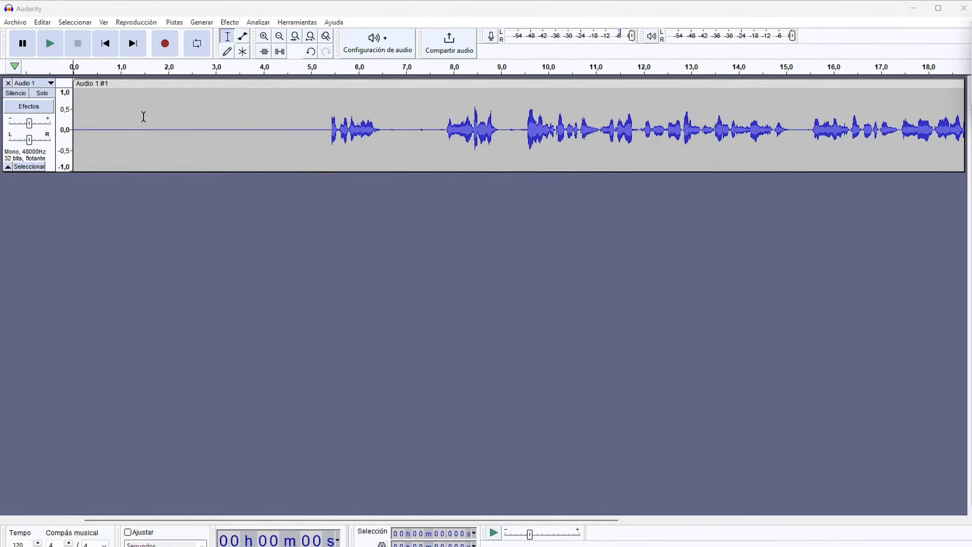
{"action": "left_click_drag", "start_coordinate": [236, 124], "coordinate": [55, 133]}
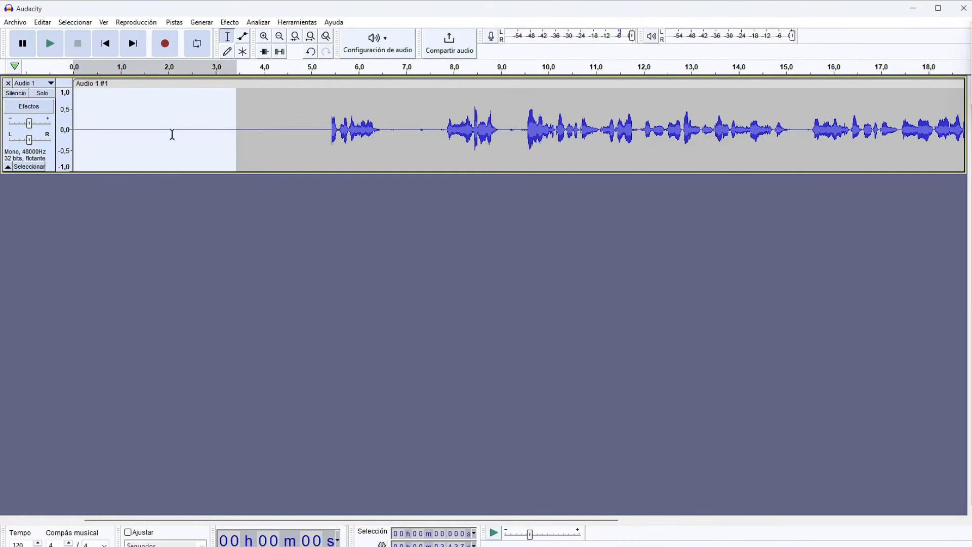
{"action": "left_click", "coordinate": [271, 120]}
{"action": "left_click_drag", "start_coordinate": [301, 125], "coordinate": [55, 137]}
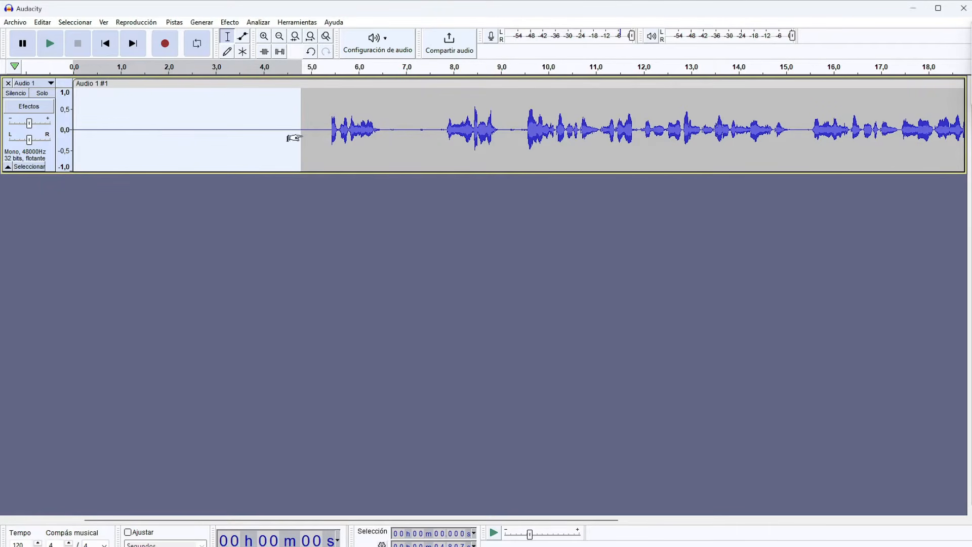
{"action": "left_click", "coordinate": [313, 127]}
{"action": "left_click_drag", "start_coordinate": [314, 126], "coordinate": [68, 121]}
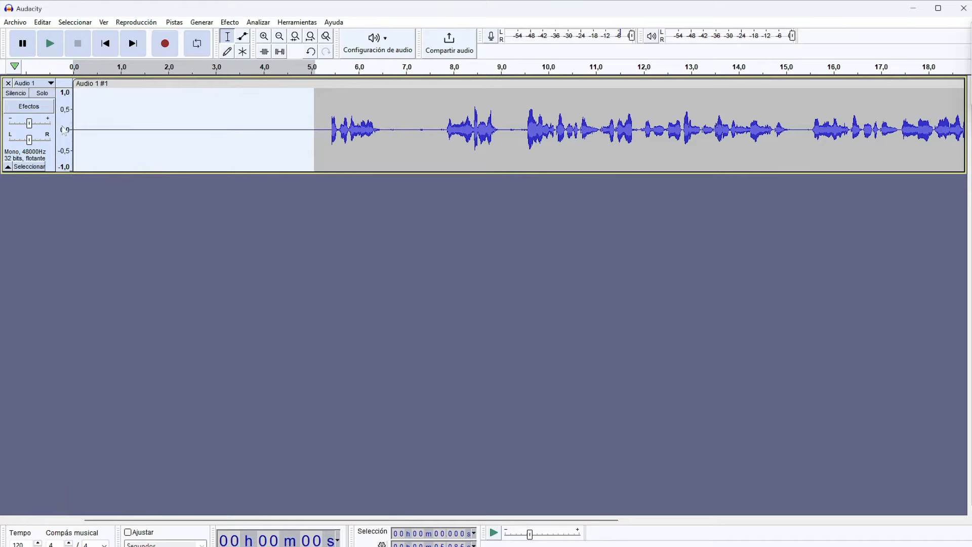
{"action": "right_click", "coordinate": [65, 131]}
{"action": "left_click", "coordinate": [224, 125]}
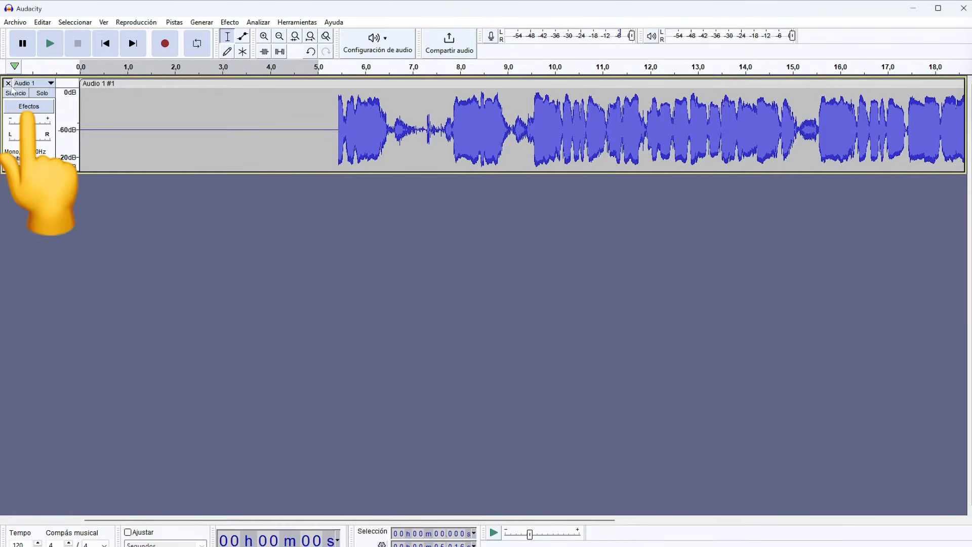
Delete the recorded track and record a new mono voice track from the microphone.
{"action": "left_click", "coordinate": [8, 83]}
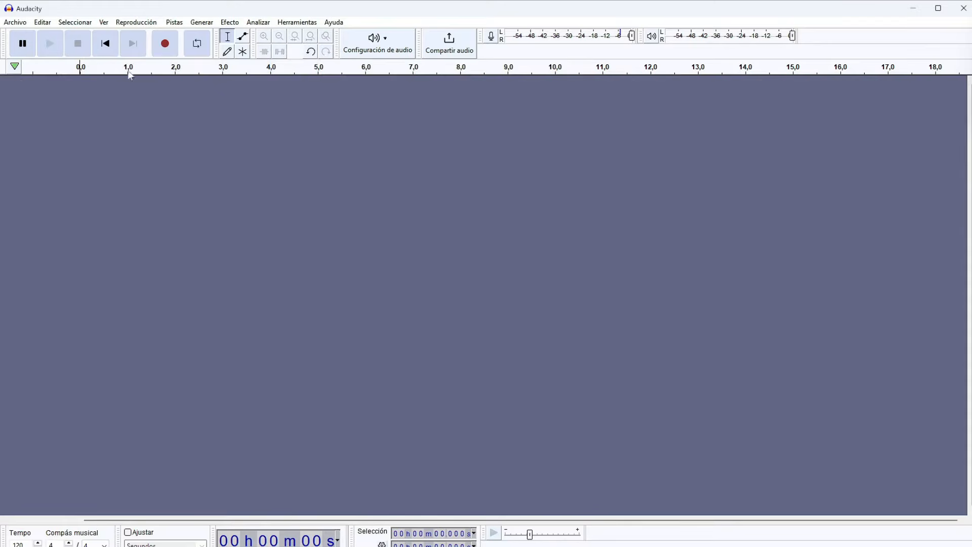
{"action": "left_click", "coordinate": [164, 45]}
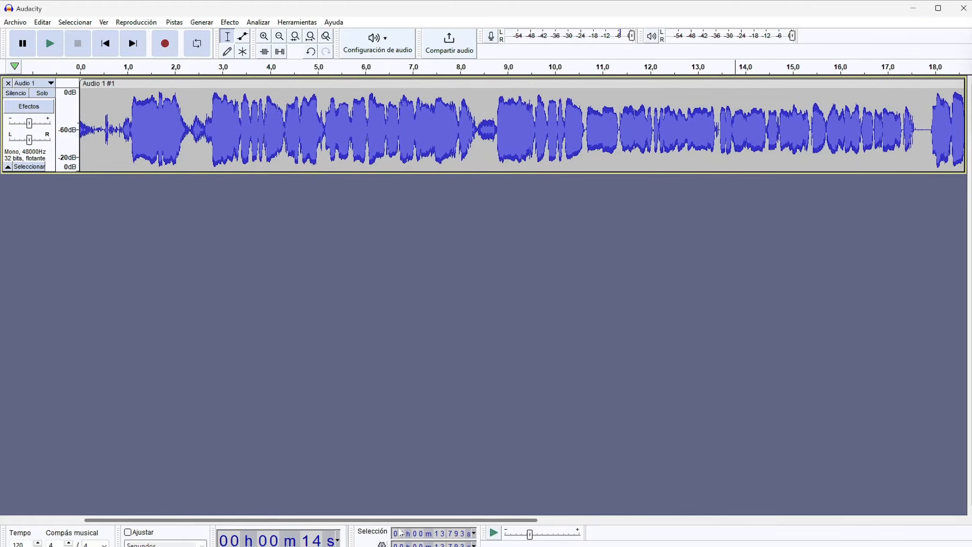
Examine the quieter passage by selecting from about 10.6 to 17.7 seconds, and clear the selection on the track.
{"action": "left_click_drag", "start_coordinate": [370, 530], "coordinate": [572, 538]}
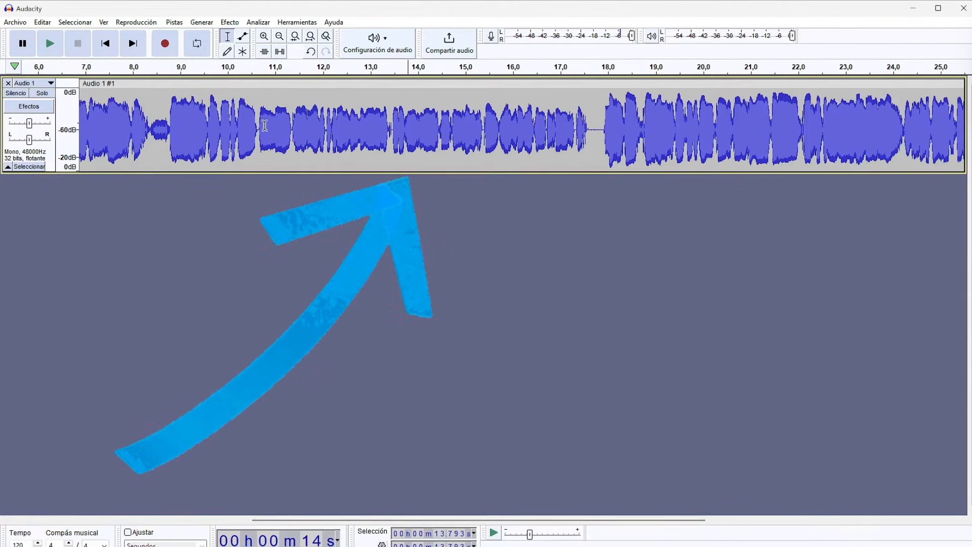
{"action": "left_click_drag", "start_coordinate": [255, 126], "coordinate": [592, 123]}
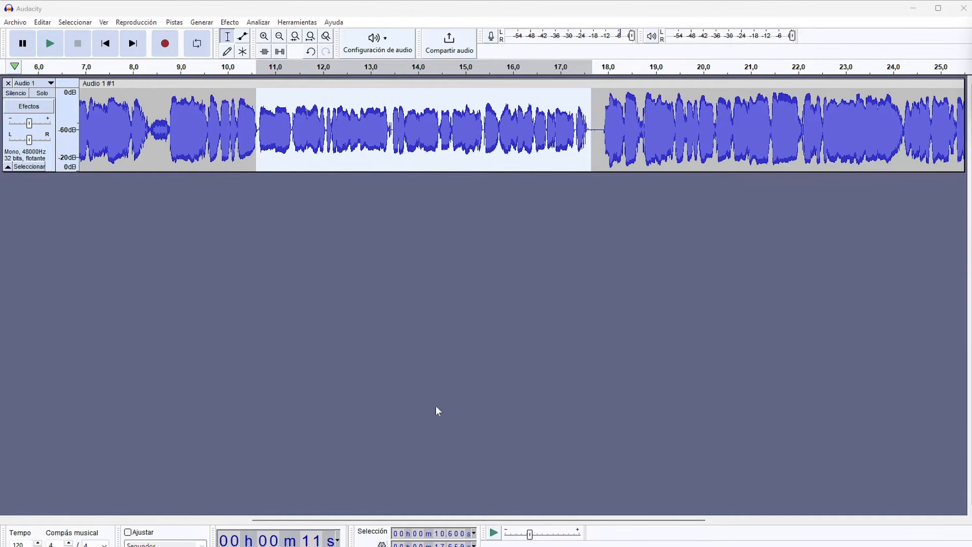
{"action": "left_click_drag", "start_coordinate": [436, 520], "coordinate": [269, 524]}
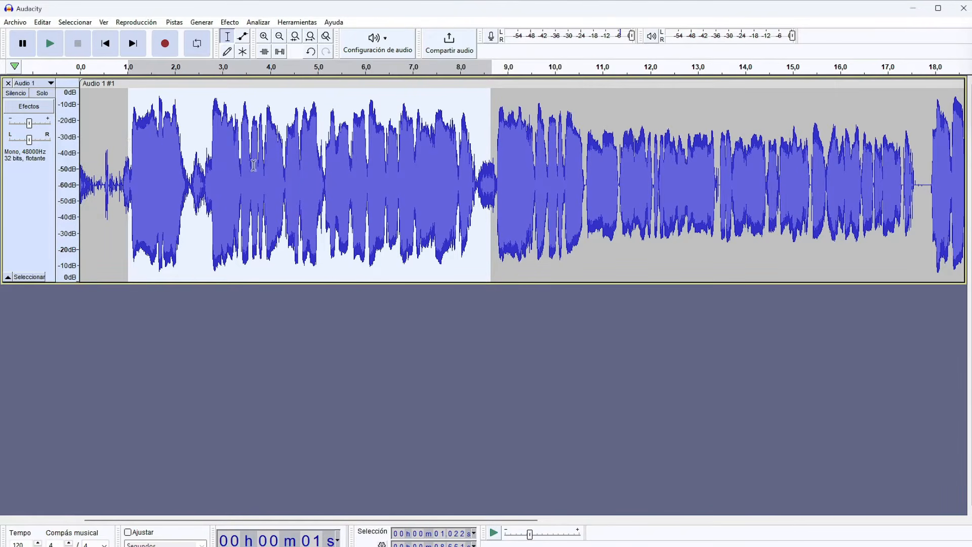
{"action": "left_click", "coordinate": [519, 176]}
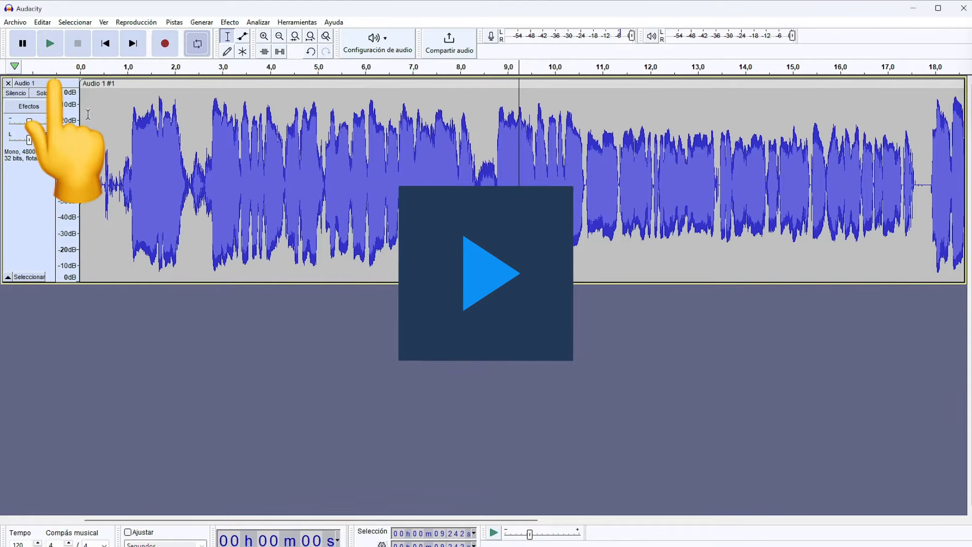
Play the recording from about 0.2 seconds, mute and unmute the track during playback, and stop it.
{"action": "left_click", "coordinate": [91, 115]}
{"action": "left_click", "coordinate": [50, 44]}
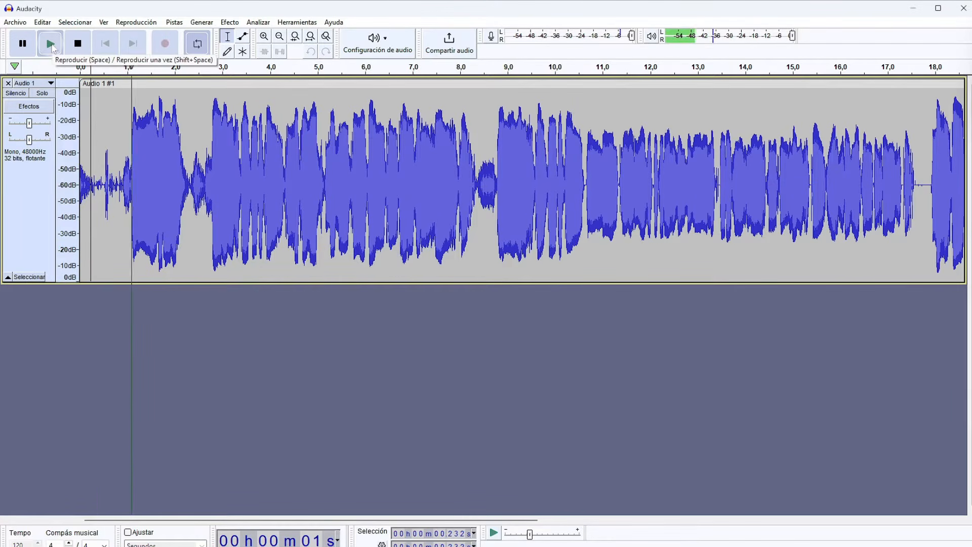
{"action": "left_click", "coordinate": [16, 93]}
{"action": "left_click", "coordinate": [16, 93]}
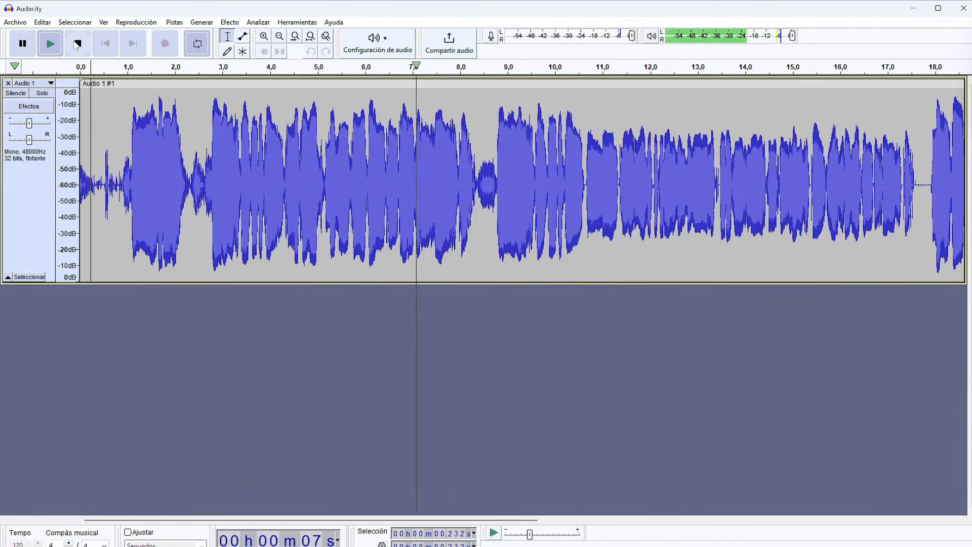
{"action": "left_click", "coordinate": [78, 50]}
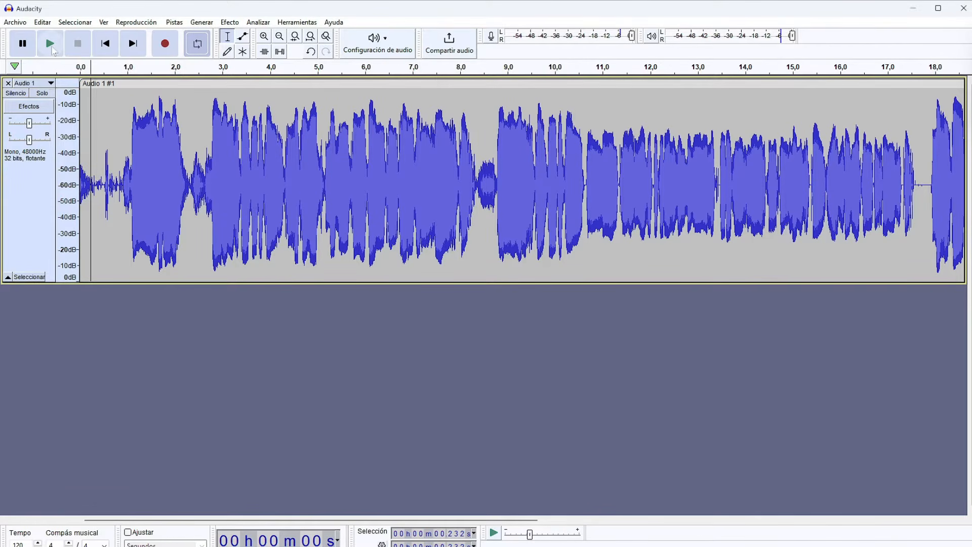
Place the playback cursor on the track at about 5.3, 8.7 and 14.1 seconds in turn.
{"action": "left_click", "coordinate": [334, 122]}
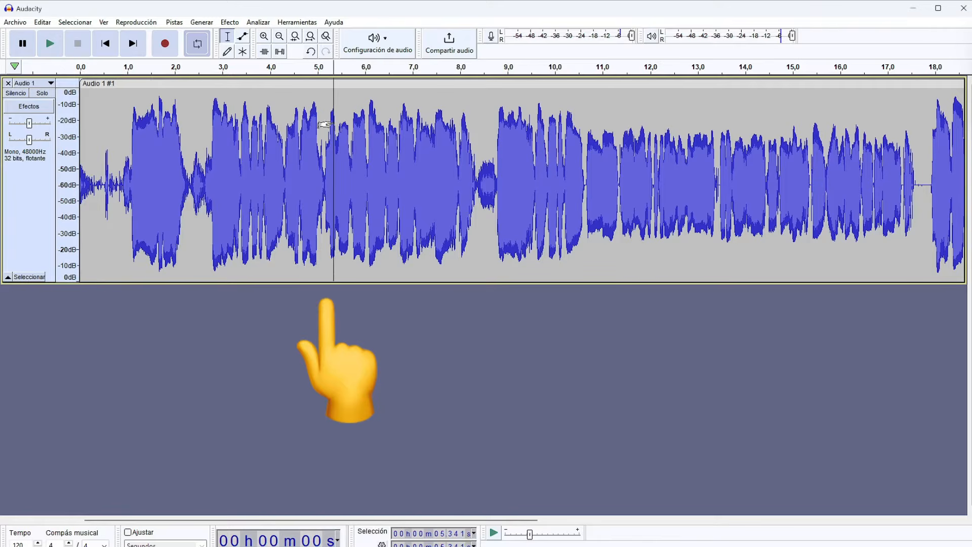
{"action": "left_click", "coordinate": [492, 118]}
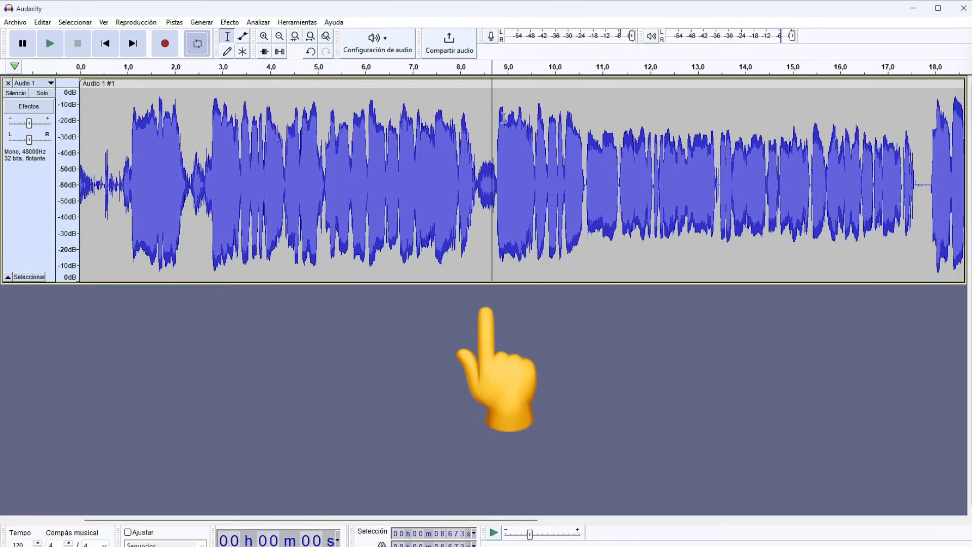
{"action": "left_click", "coordinate": [748, 108]}
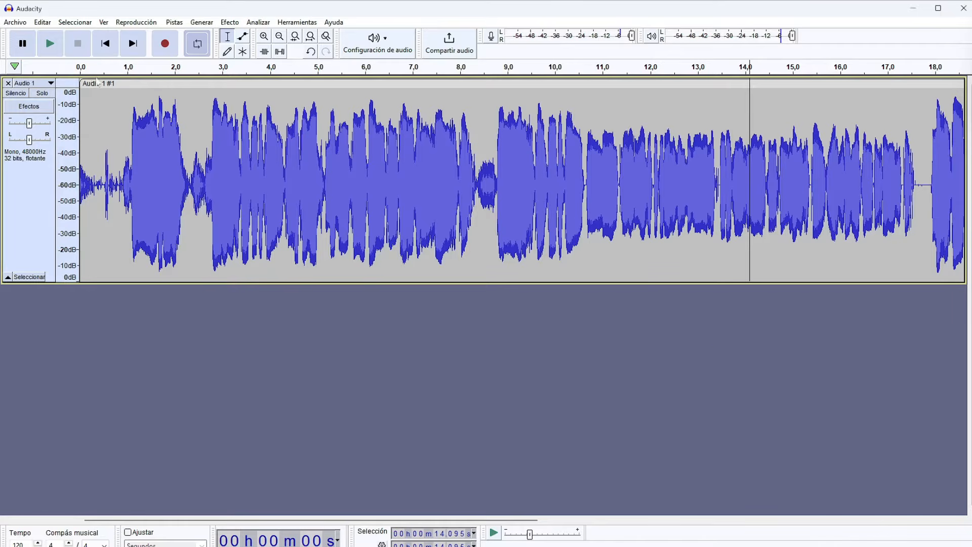
Play the recording three times from a start point at about 7.8 seconds, stopping playback each time.
{"action": "left_click", "coordinate": [451, 127]}
{"action": "key", "text": "space"}
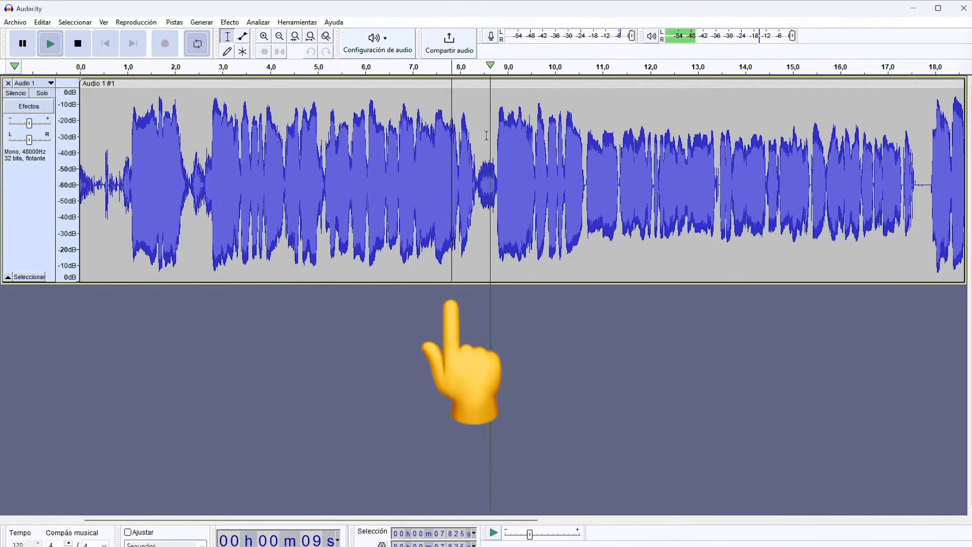
{"action": "key", "text": "space"}
{"action": "key", "text": "space"}
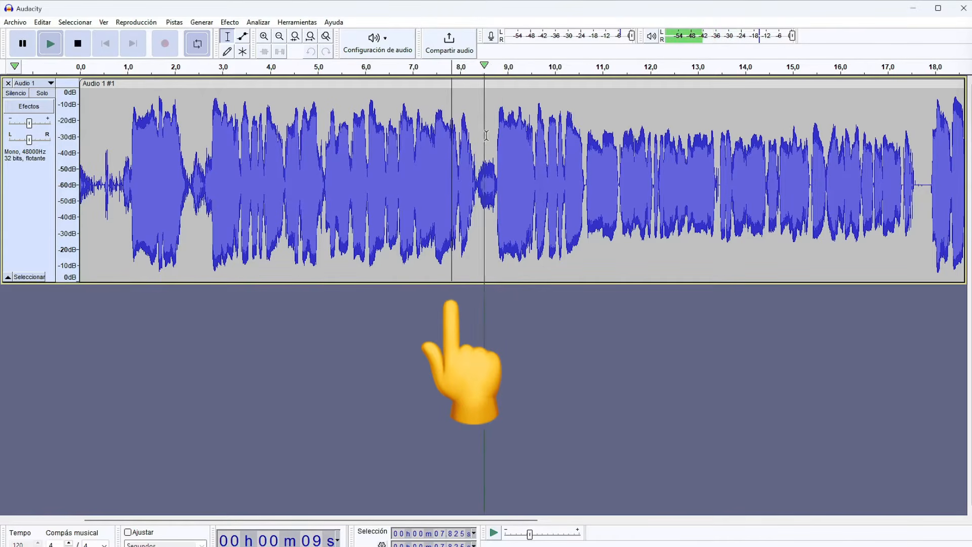
{"action": "key", "text": "space"}
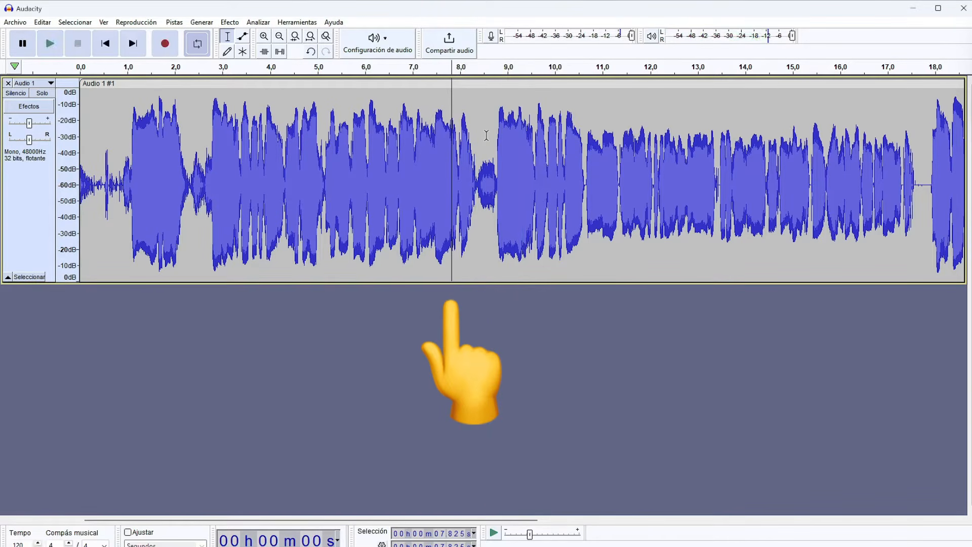
{"action": "key", "text": "space"}
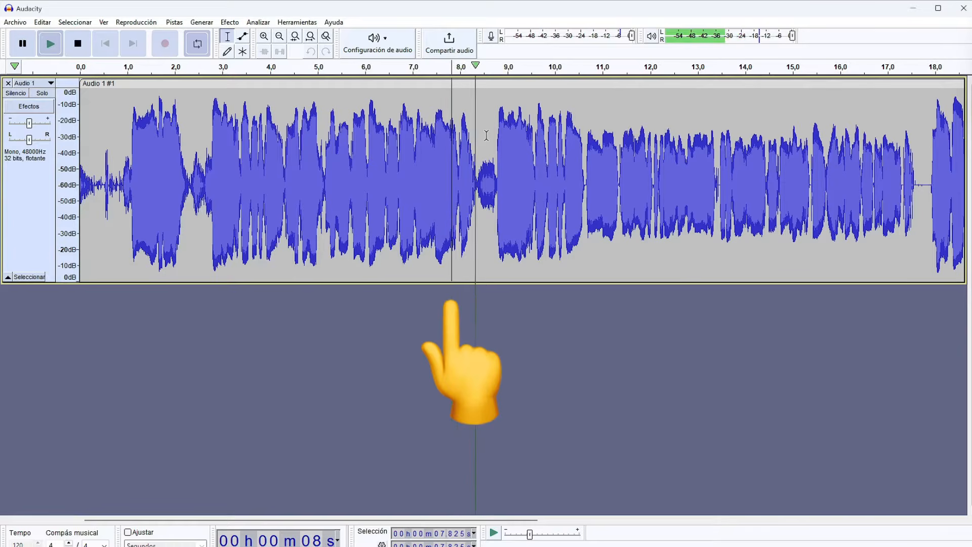
{"action": "key", "text": "space"}
Play the recording three times from a start point at about 11.2 seconds, stopping playback each time.
{"action": "left_click", "coordinate": [610, 128]}
{"action": "key", "text": "space"}
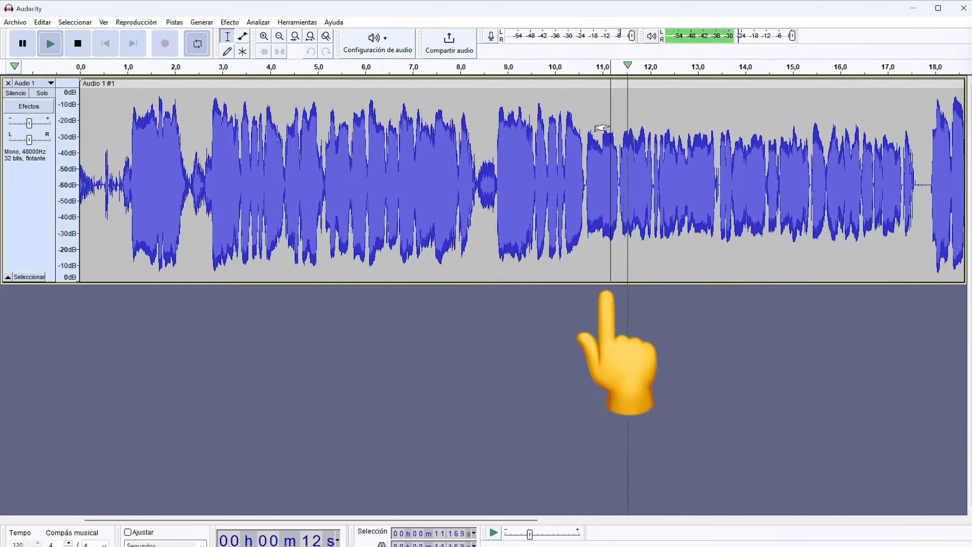
{"action": "key", "text": "space"}
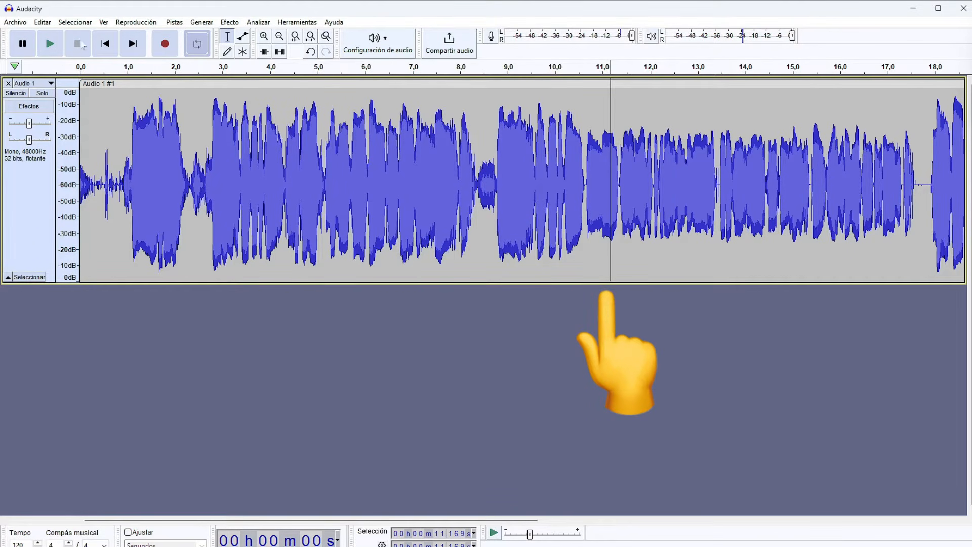
{"action": "key", "text": "space"}
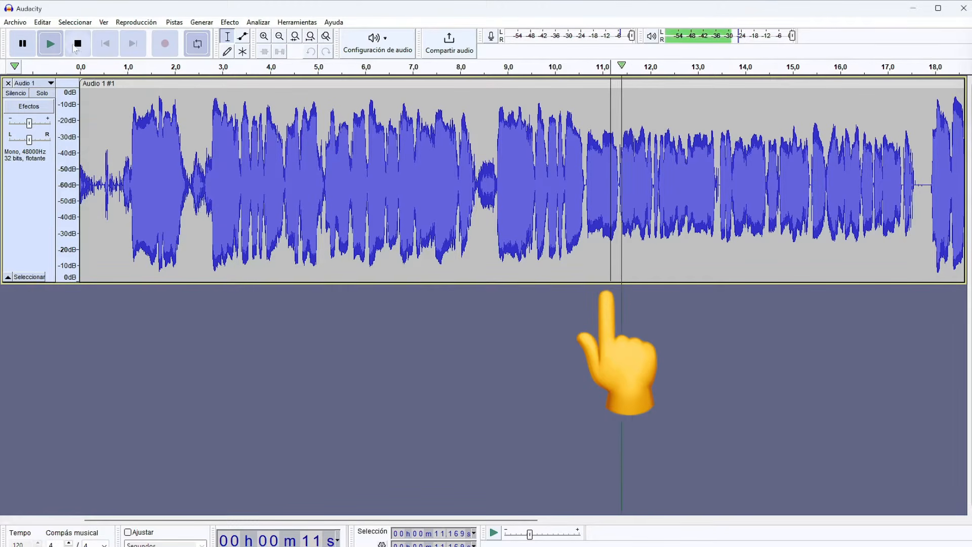
{"action": "left_click", "coordinate": [76, 44]}
{"action": "key", "text": "space"}
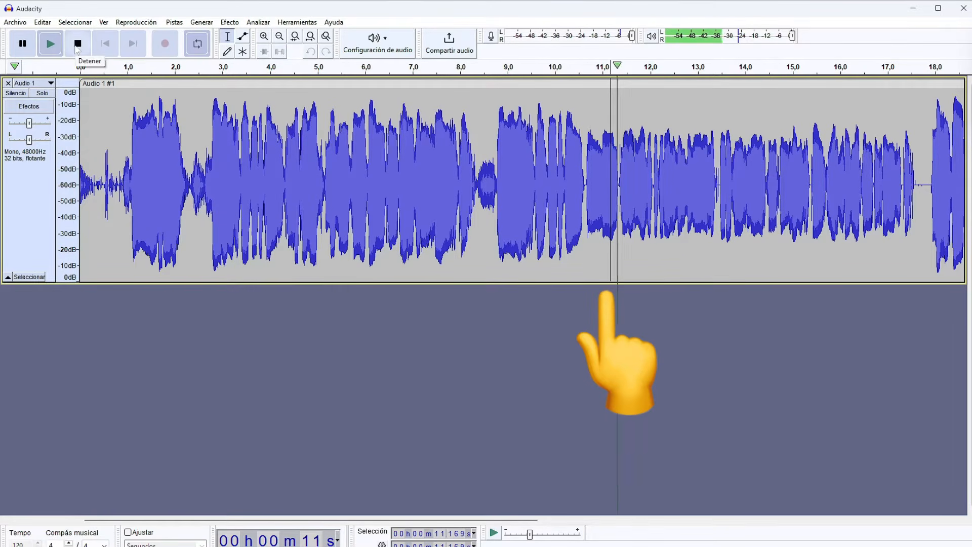
{"action": "left_click", "coordinate": [76, 46]}
Play the recording from about 4.4 seconds, pausing and resuming playback three times.
{"action": "left_click", "coordinate": [289, 125]}
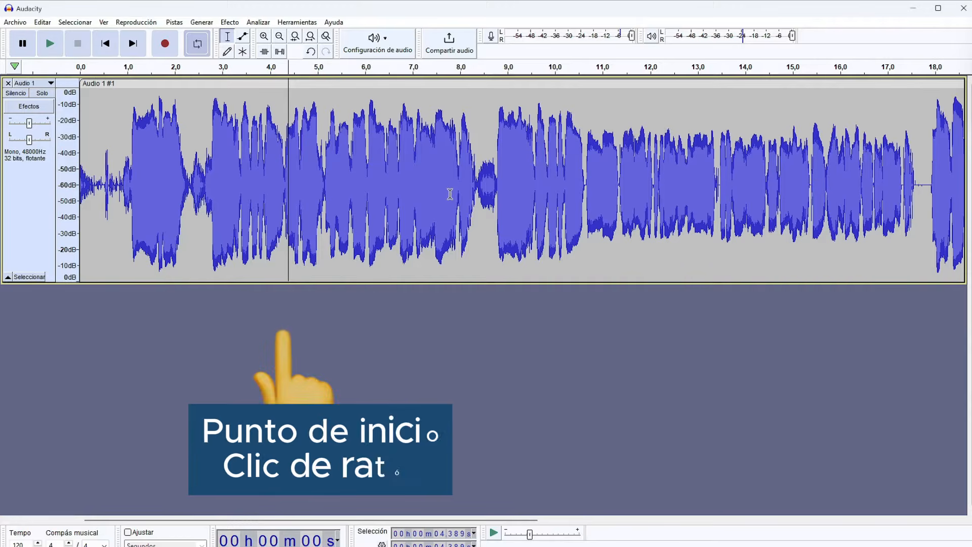
{"action": "key", "text": "space"}
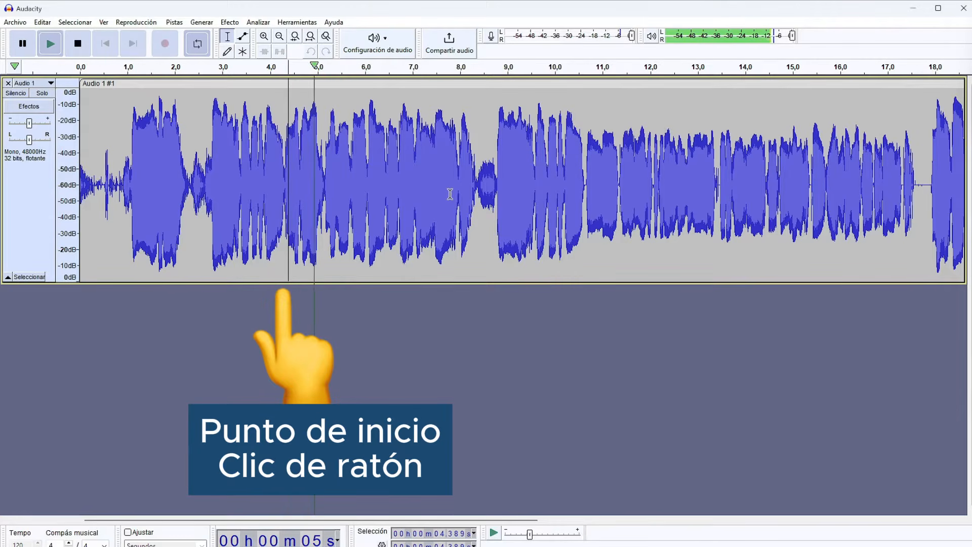
{"action": "key", "text": "p"}
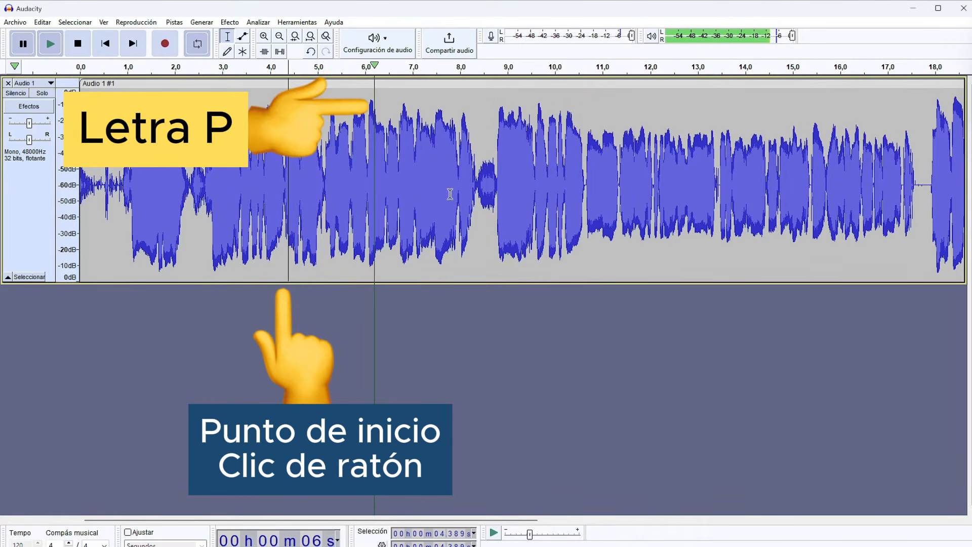
{"action": "key", "text": "p"}
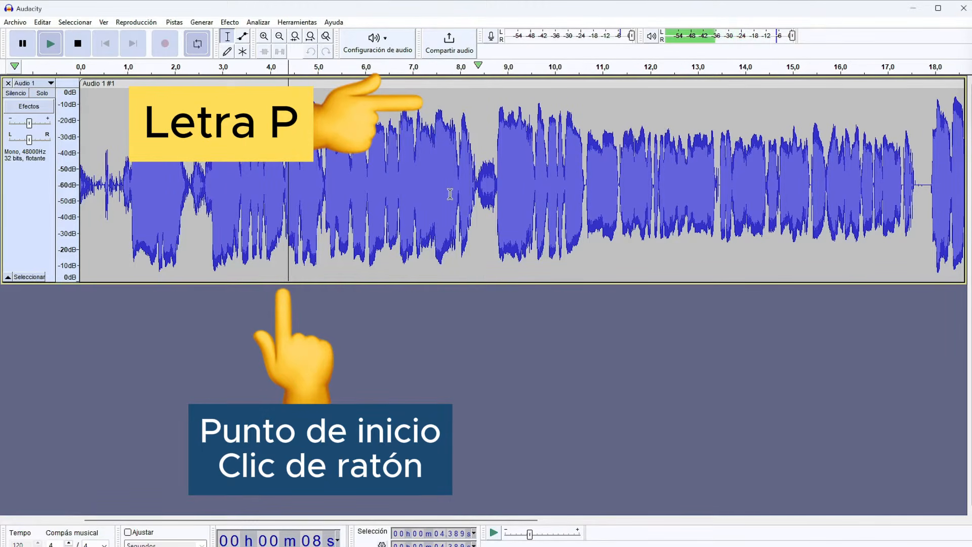
{"action": "key", "text": "p"}
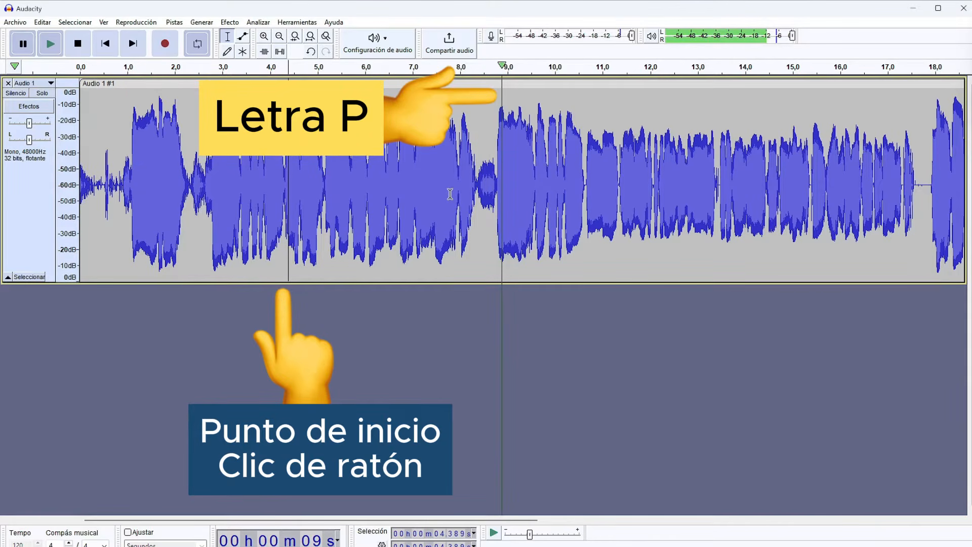
{"action": "key", "text": "p"}
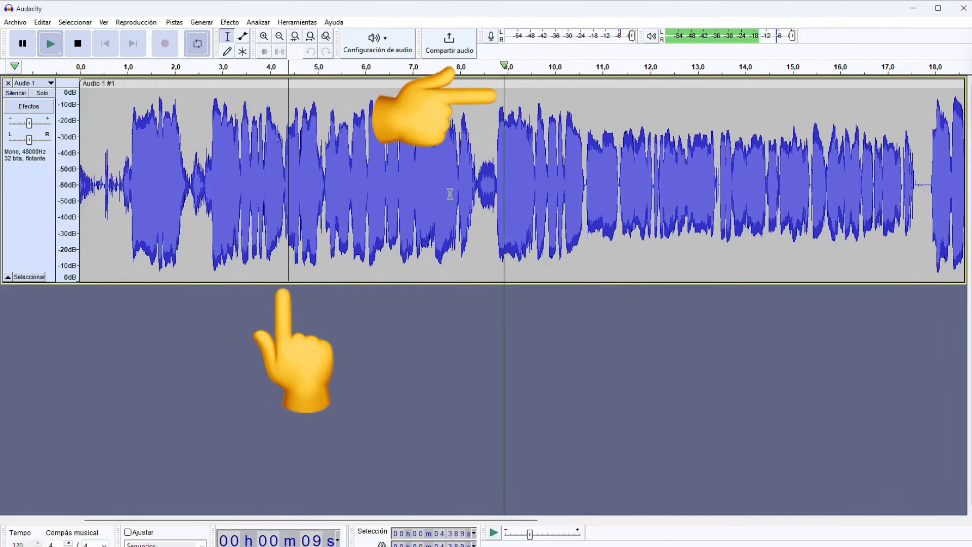
{"action": "key", "text": "p"}
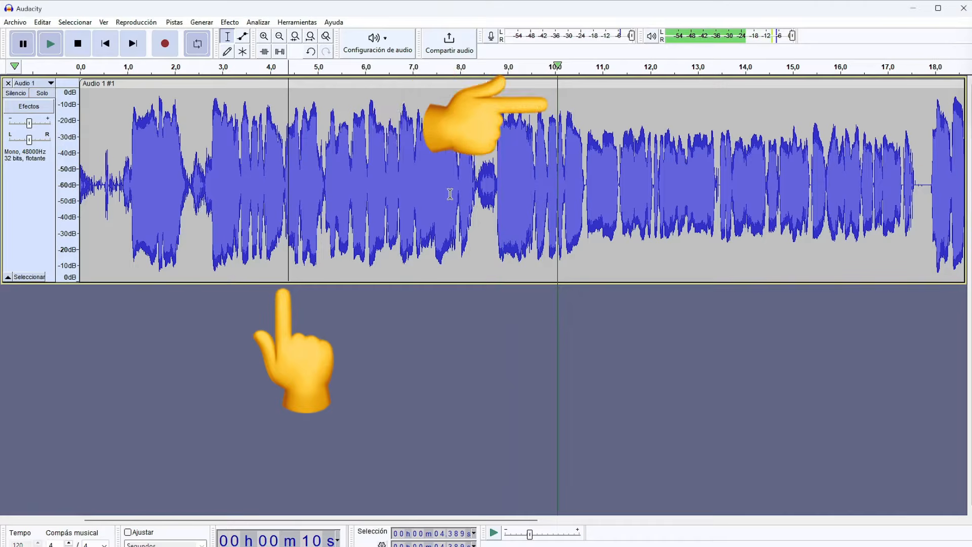
{"action": "key", "text": "p"}
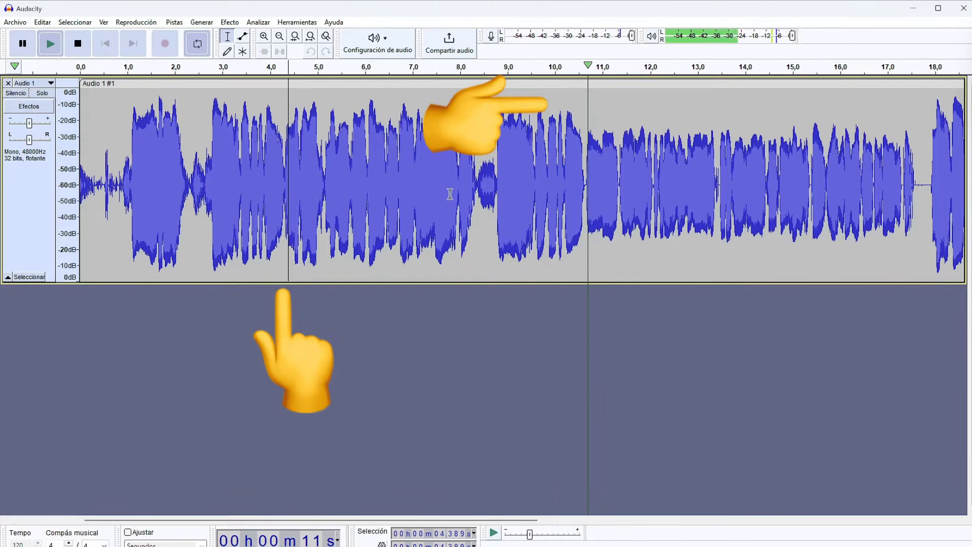
Pause the running playback and activate the Selection tool.
{"action": "key", "text": "p"}
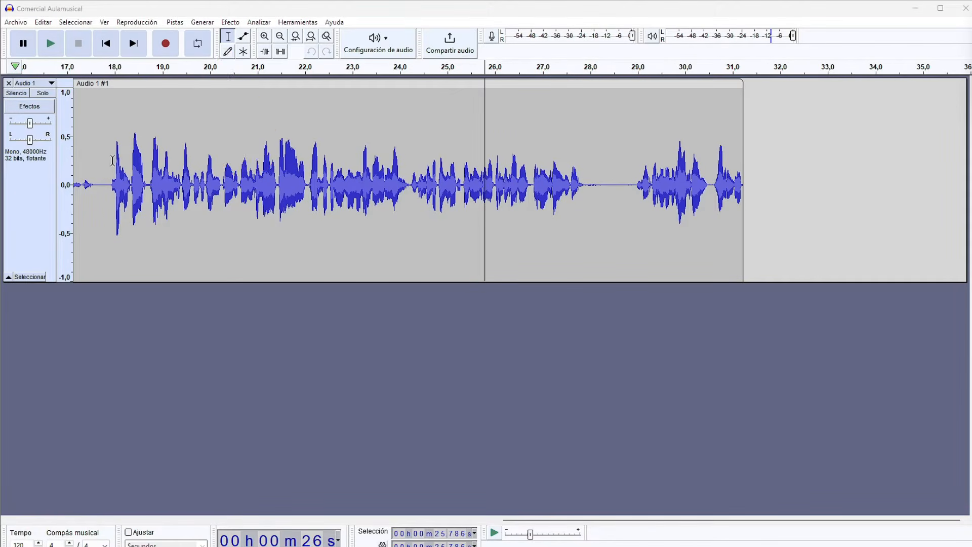
{"action": "left_click", "coordinate": [227, 52]}
{"action": "key", "text": "F1"}
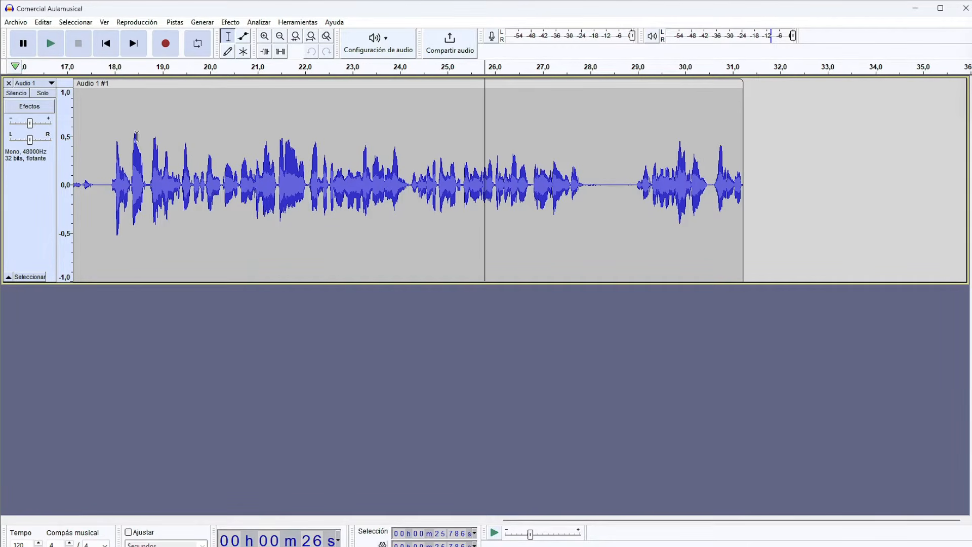
Select the audio from about 17.5 to 26.6 seconds, then replace it with a selection from about 29.5 back to 23.7 seconds.
{"action": "left_click_drag", "start_coordinate": [89, 138], "coordinate": [525, 138]}
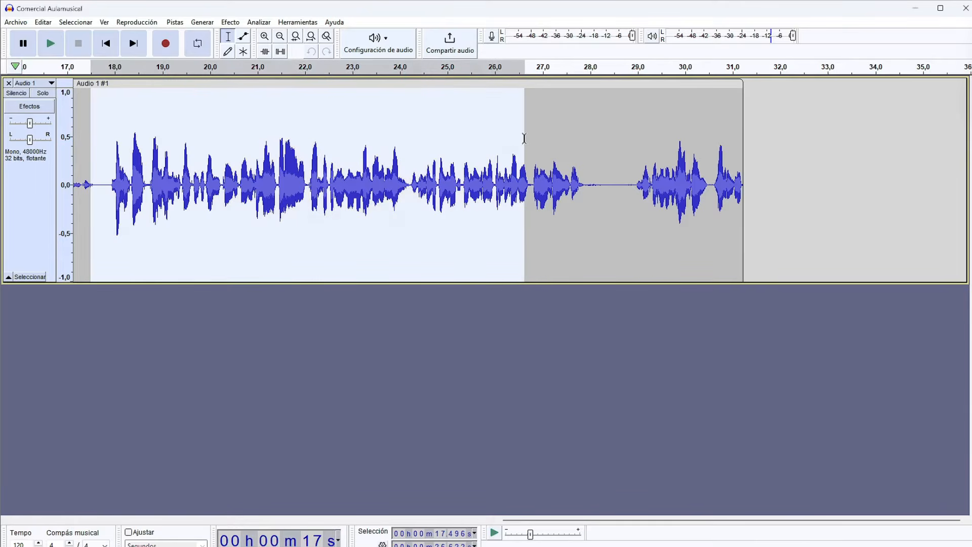
{"action": "left_click_drag", "start_coordinate": [663, 138], "coordinate": [385, 139]}
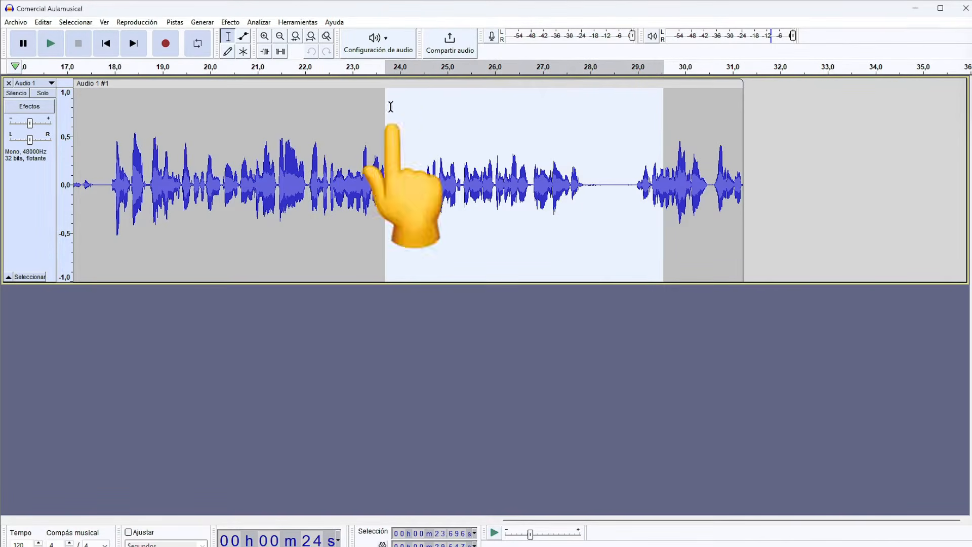
Move the selection's start to about 22.1 and its end to about 25.3 seconds, then select about 24.2 to 28.0 seconds.
{"action": "left_click_drag", "start_coordinate": [386, 108], "coordinate": [310, 107]}
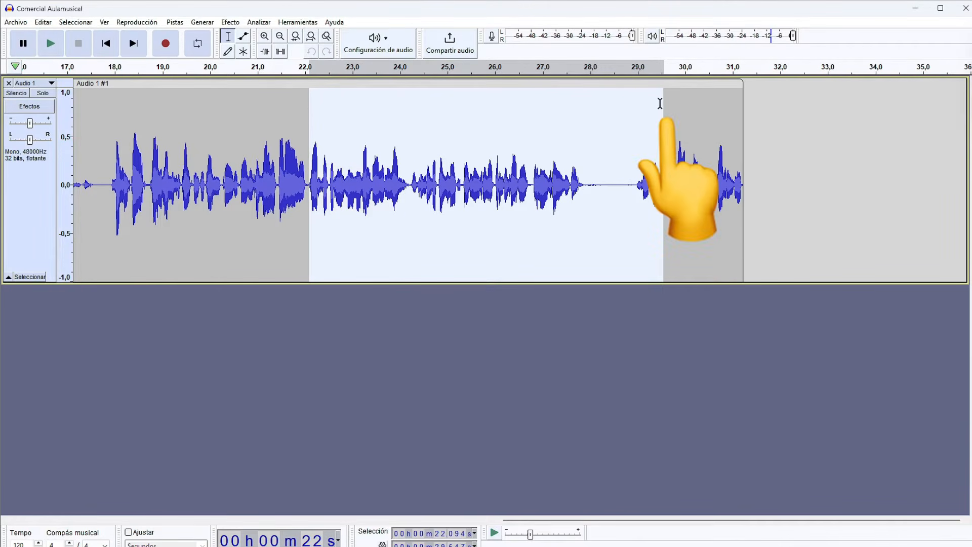
{"action": "left_click_drag", "start_coordinate": [632, 105], "coordinate": [452, 101]}
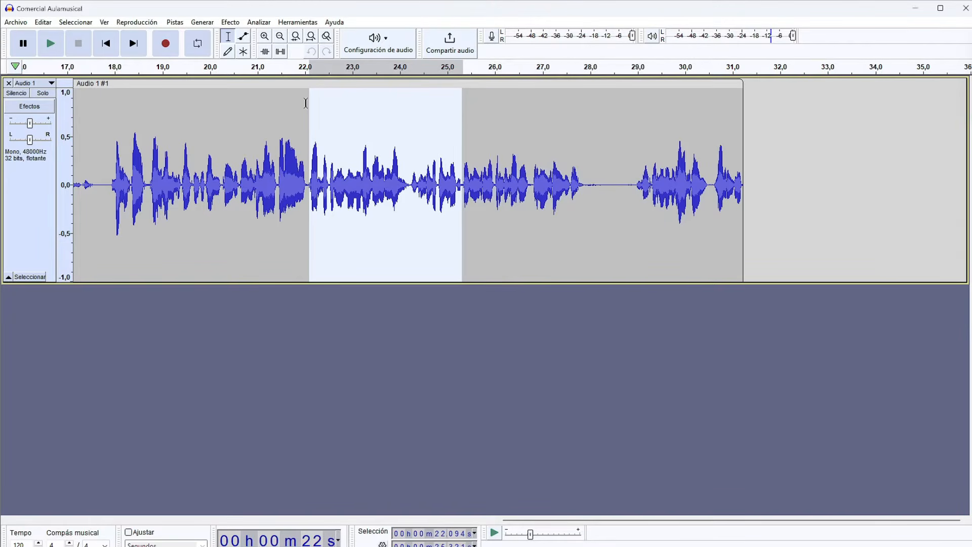
{"action": "left_click_drag", "start_coordinate": [310, 104], "coordinate": [588, 108]}
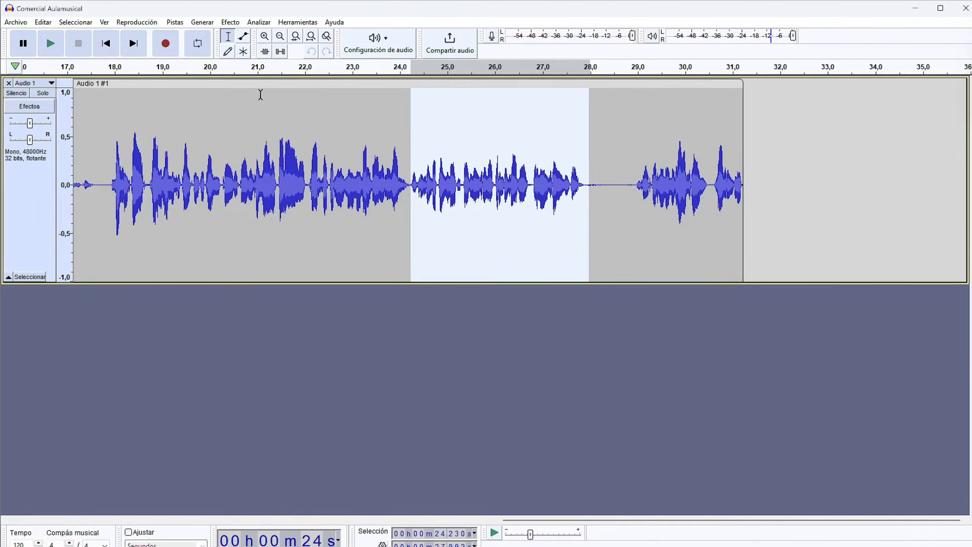
Play the selected section, then shorten the selection so it ends at about 25.25 seconds.
{"action": "key", "text": "space"}
{"action": "left_click_drag", "start_coordinate": [589, 143], "coordinate": [449, 145]}
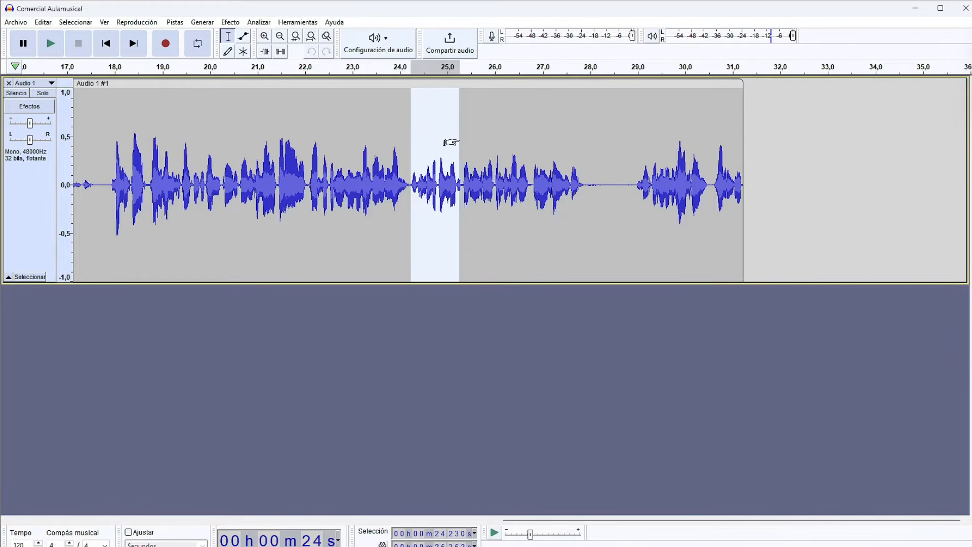
Enable looping for the selected section, play it in a loop and stop playback.
{"action": "left_click", "coordinate": [198, 52]}
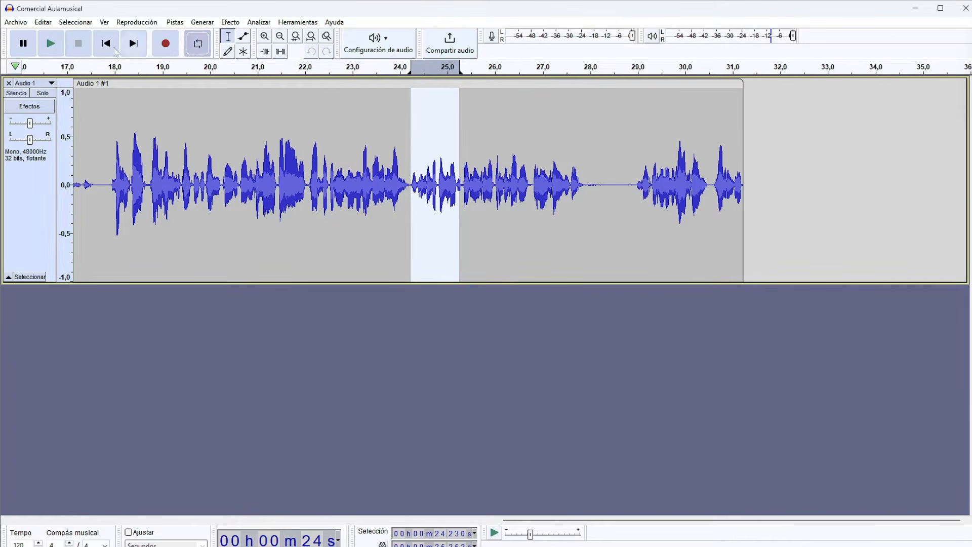
{"action": "left_click", "coordinate": [63, 49]}
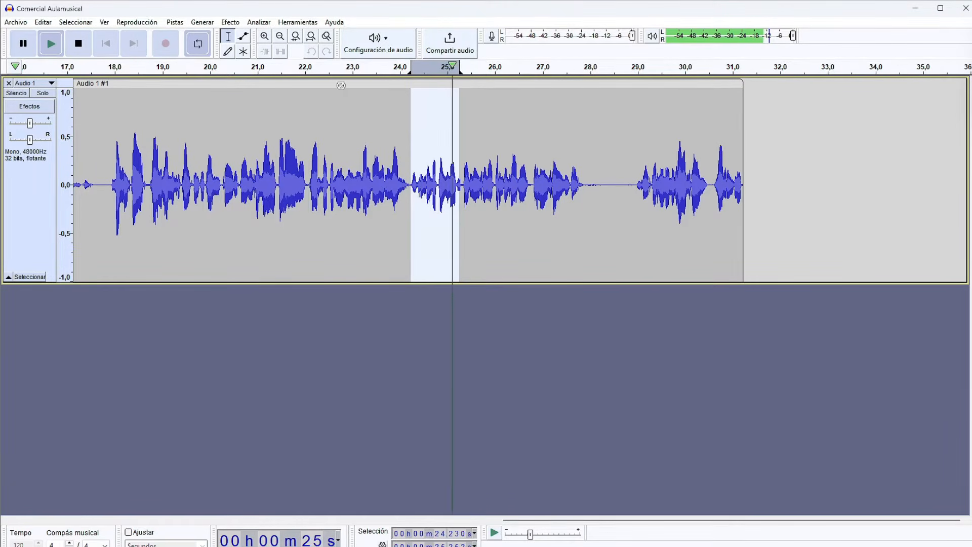
{"action": "key", "text": "space"}
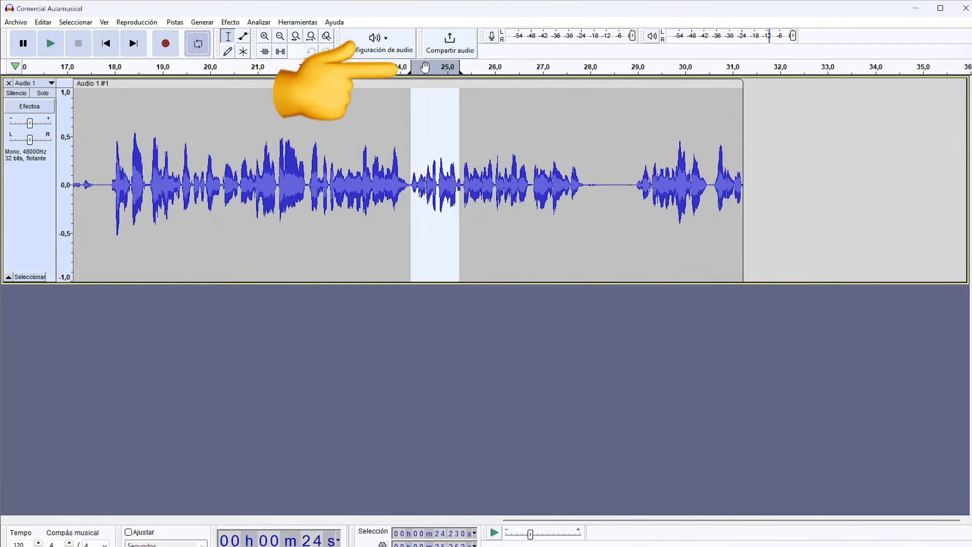
Clear the loop from the timeline and place the cursor at about 24.0 seconds on the track.
{"action": "right_click", "coordinate": [426, 73]}
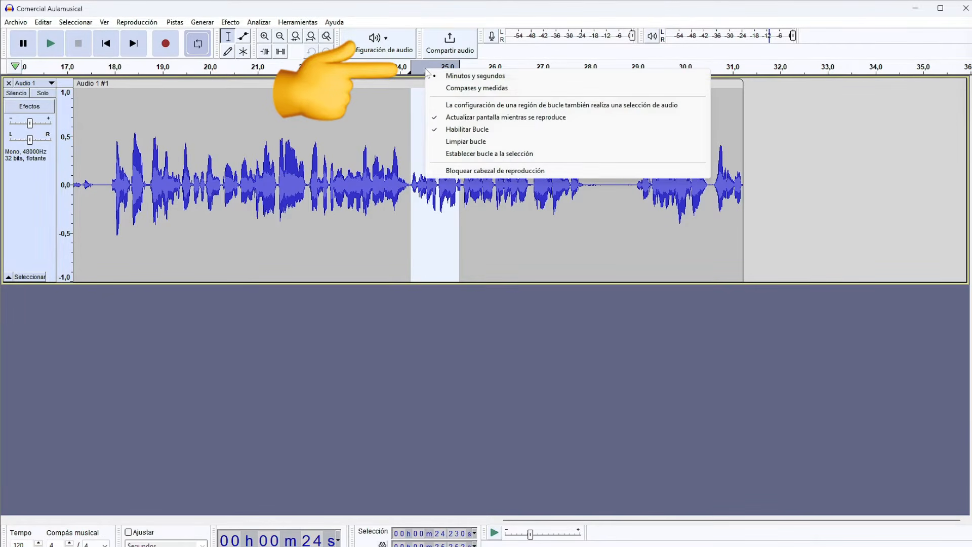
{"action": "left_click", "coordinate": [467, 145]}
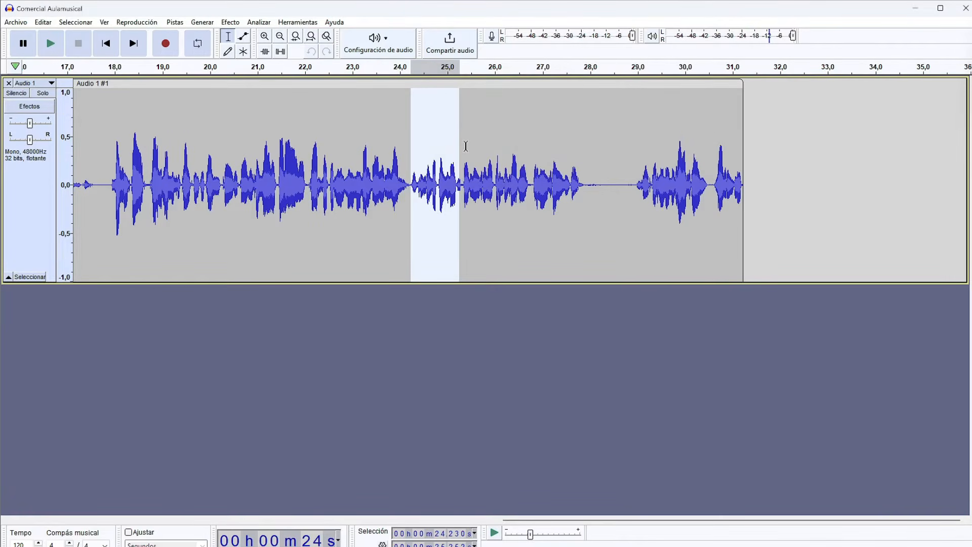
{"action": "left_click", "coordinate": [401, 135]}
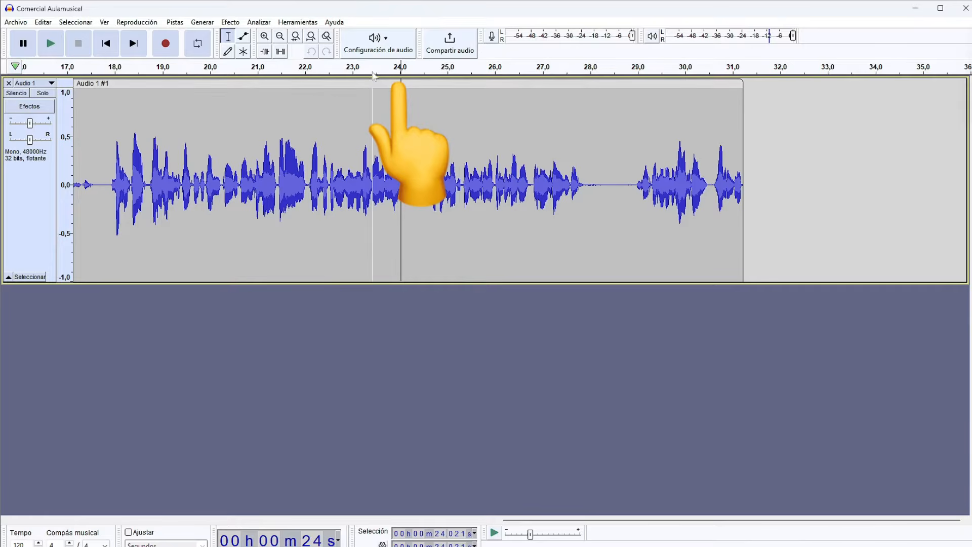
Draw loop regions on the timeline at about 23.4–25.0, 22.3–23.3 and 25.9–27.5 seconds, and play the last one before stopping.
{"action": "left_click_drag", "start_coordinate": [373, 74], "coordinate": [446, 73]}
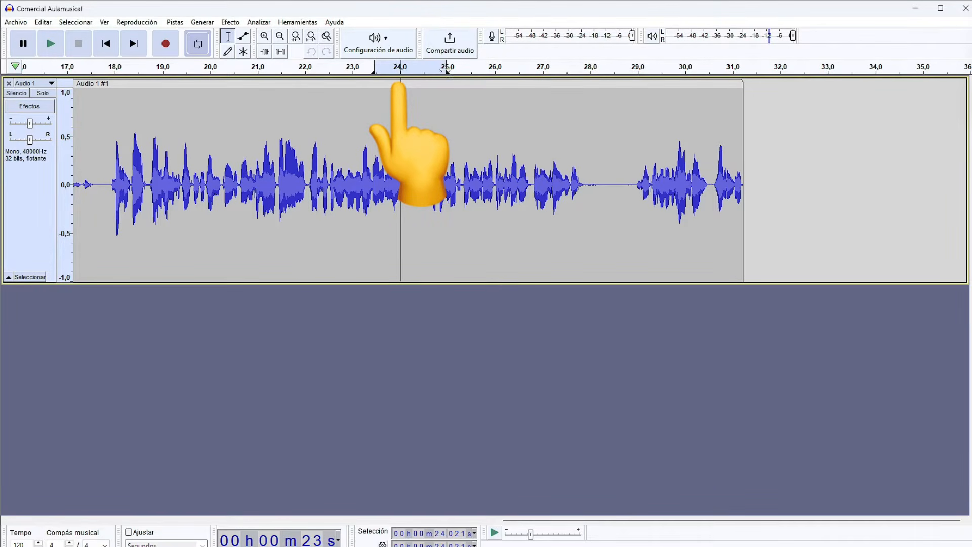
{"action": "left_click_drag", "start_coordinate": [318, 74], "coordinate": [368, 73]}
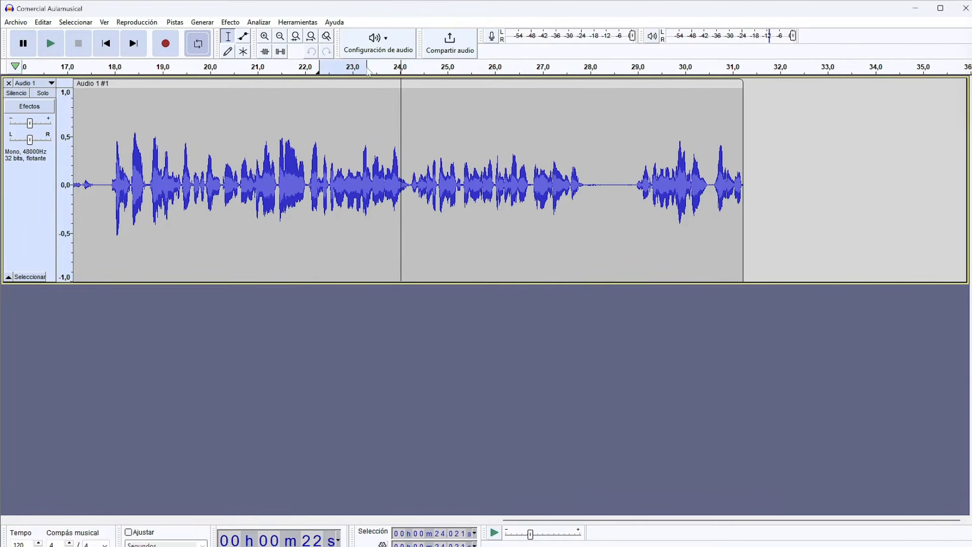
{"action": "left_click_drag", "start_coordinate": [489, 73], "coordinate": [566, 73]}
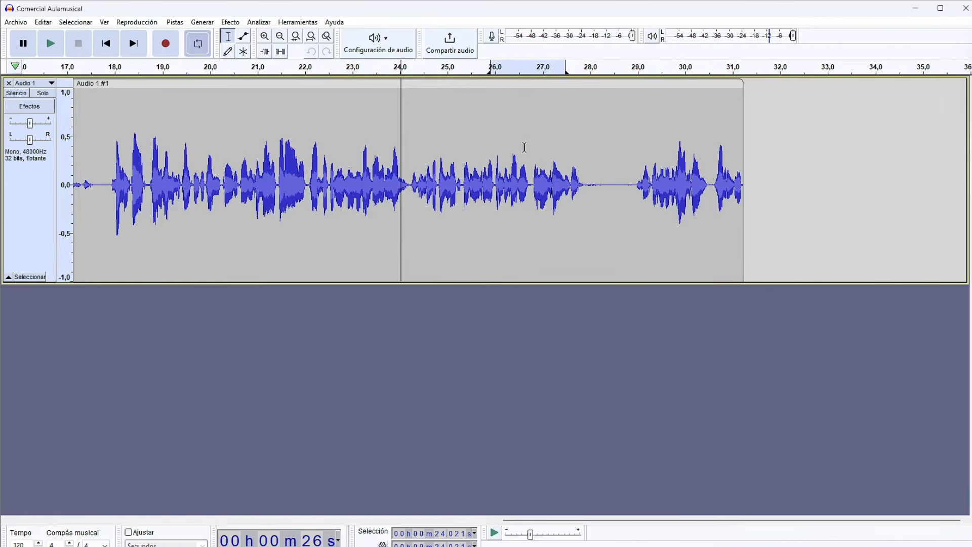
{"action": "key", "text": "space"}
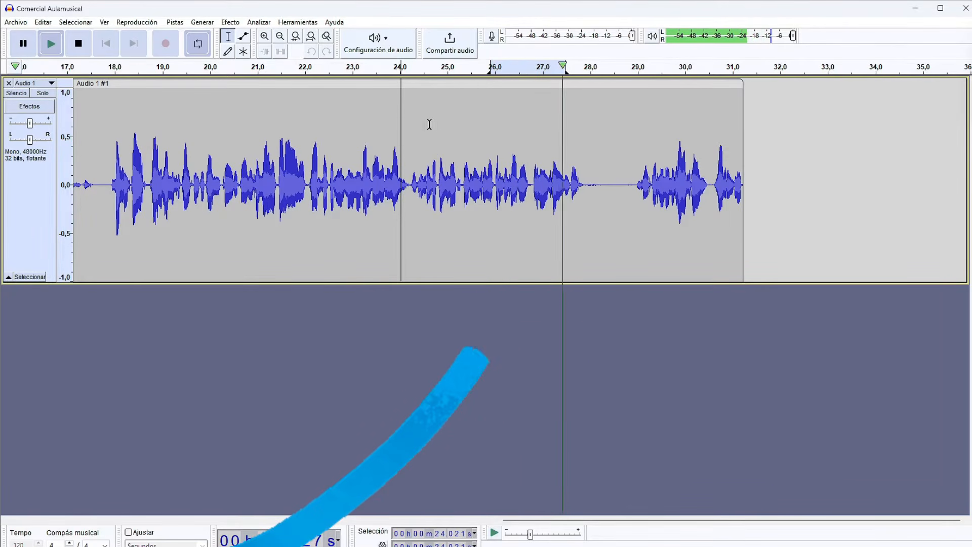
{"action": "key", "text": "space"}
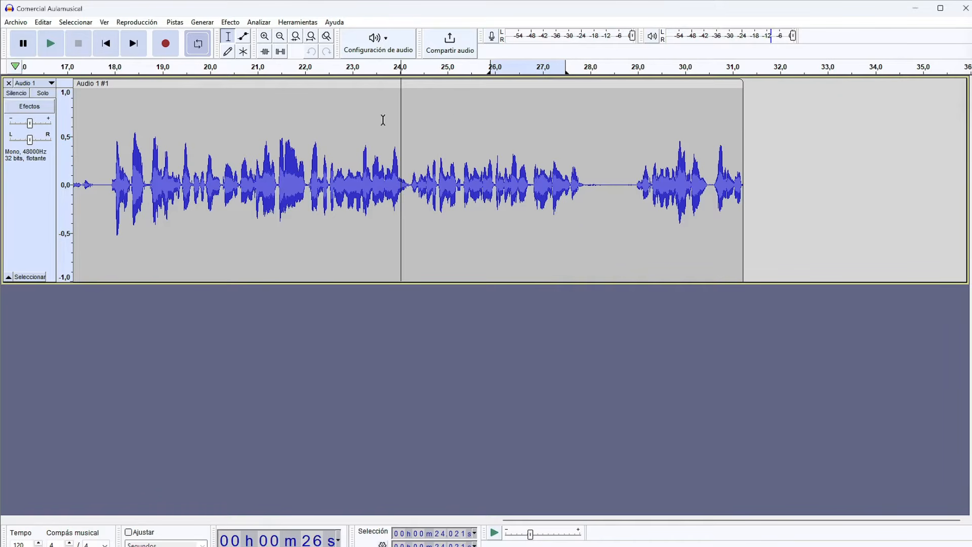
Start playback from about 22.2 seconds on the timeline, outside the loop region, and clear the loop.
{"action": "left_click", "coordinate": [312, 71]}
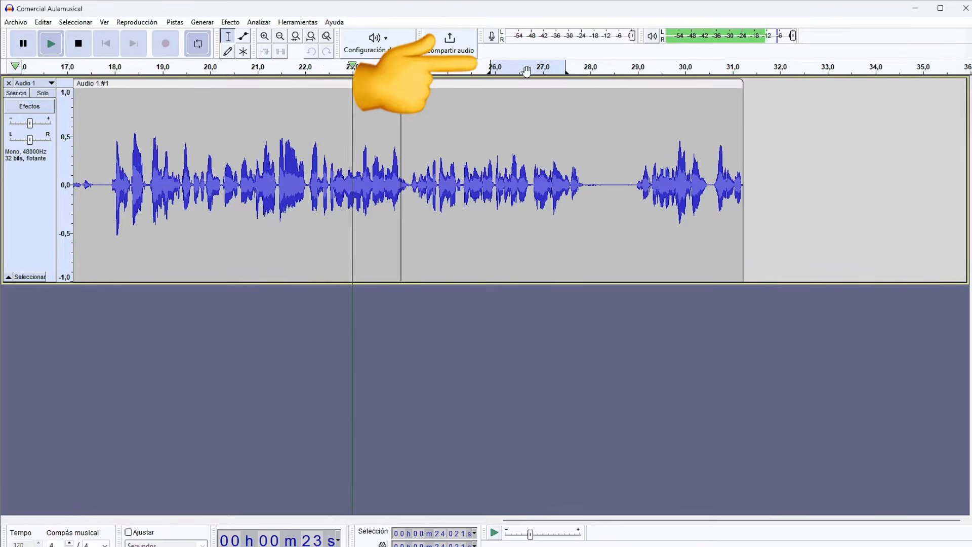
{"action": "right_click", "coordinate": [527, 74]}
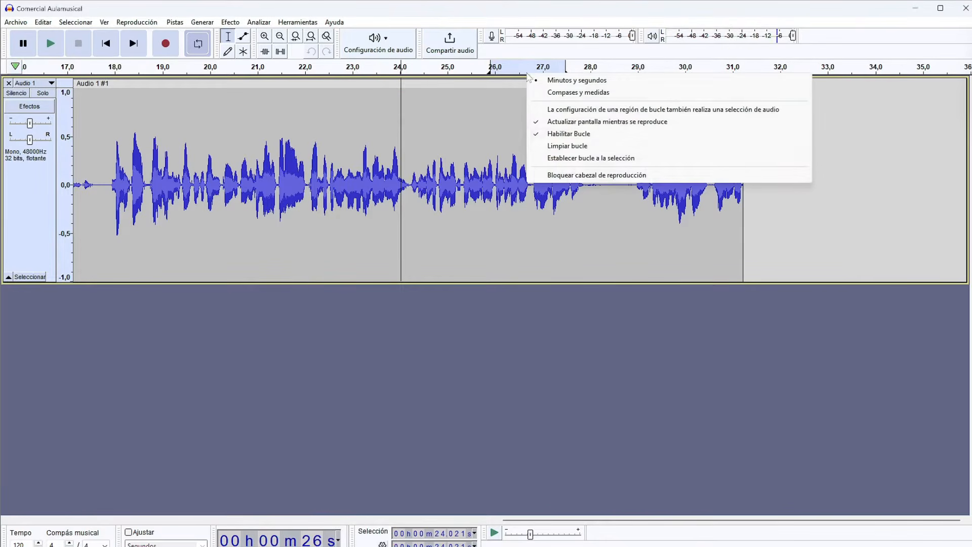
{"action": "left_click", "coordinate": [557, 145]}
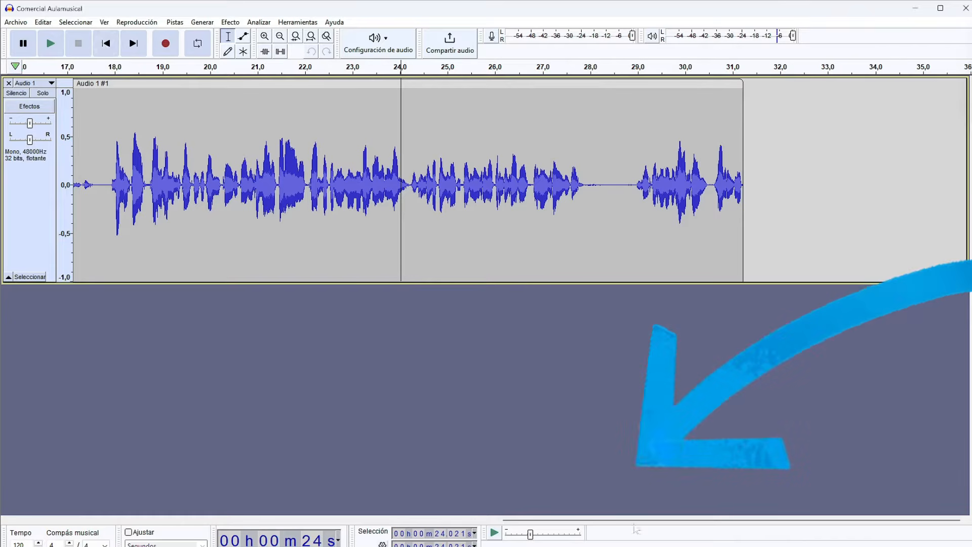
Jump the cursor to the start of the recording and then to its end.
{"action": "left_click_drag", "start_coordinate": [644, 521], "coordinate": [336, 521]}
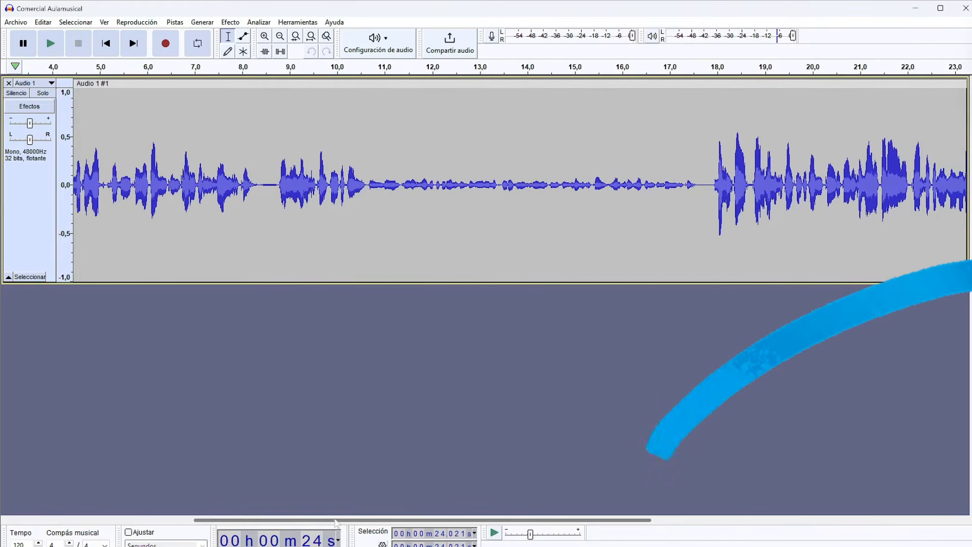
{"action": "left_click", "coordinate": [109, 50]}
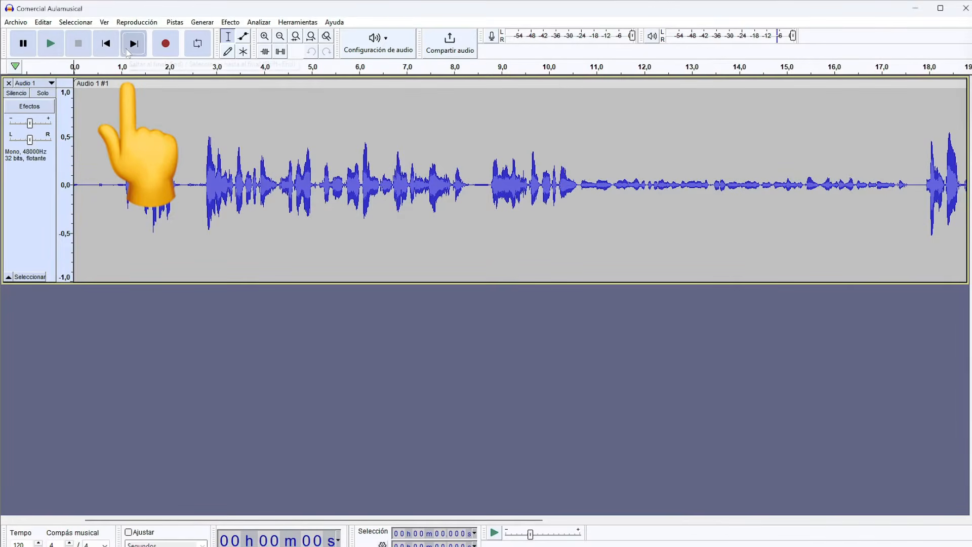
{"action": "left_click", "coordinate": [128, 52]}
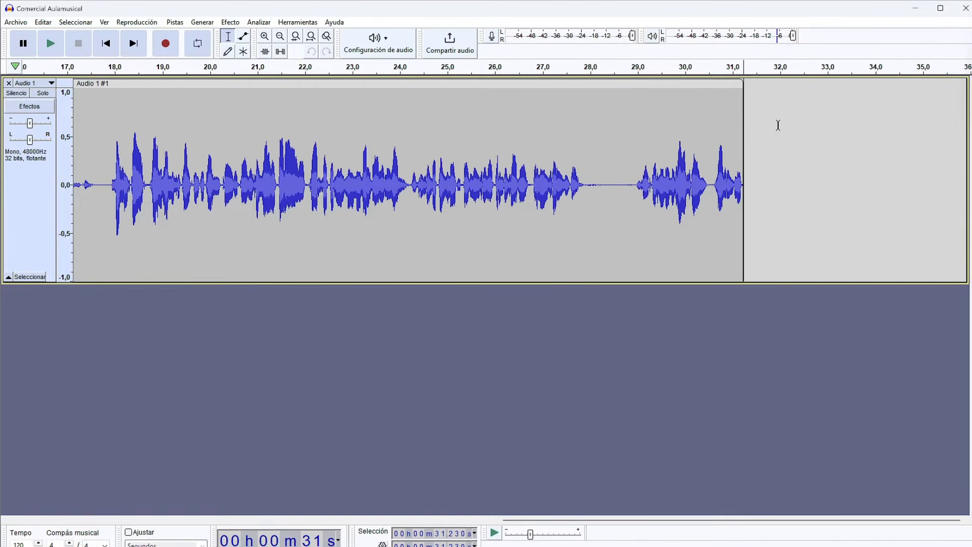
Zoom in on the end of the recording until the individual audio samples can be examined.
{"action": "left_click", "coordinate": [264, 37]}
{"action": "left_click", "coordinate": [263, 43]}
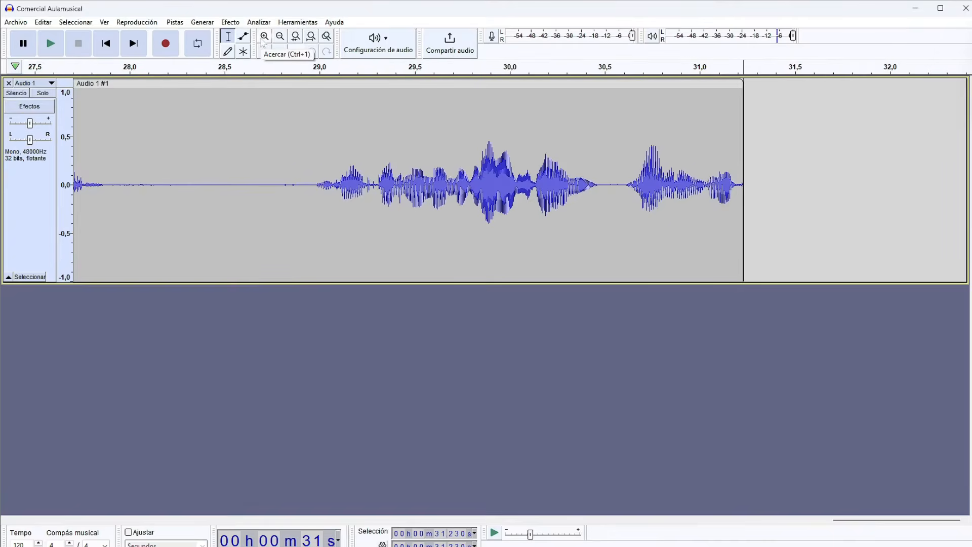
{"action": "left_click", "coordinate": [264, 37]}
{"action": "left_click", "coordinate": [263, 37]}
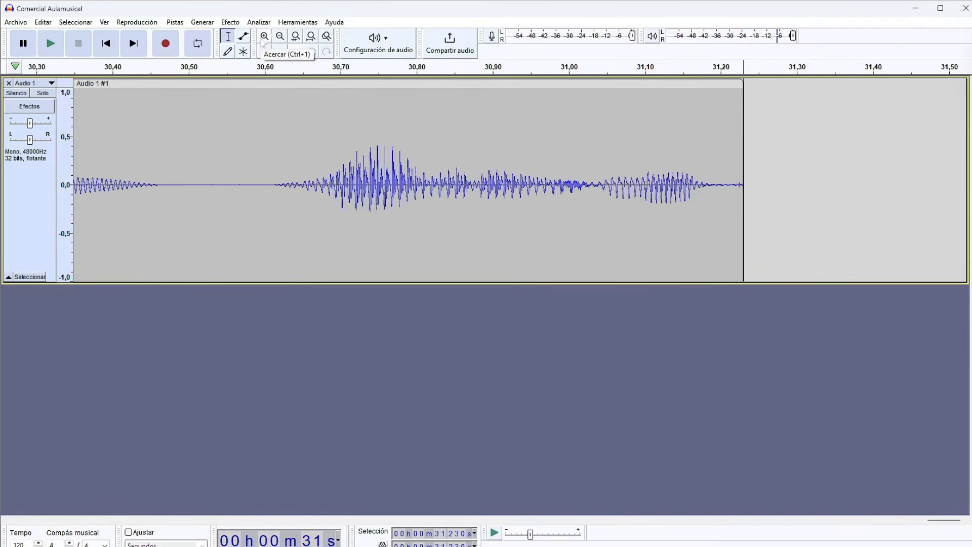
{"action": "left_click", "coordinate": [264, 37]}
{"action": "left_click", "coordinate": [264, 37]}
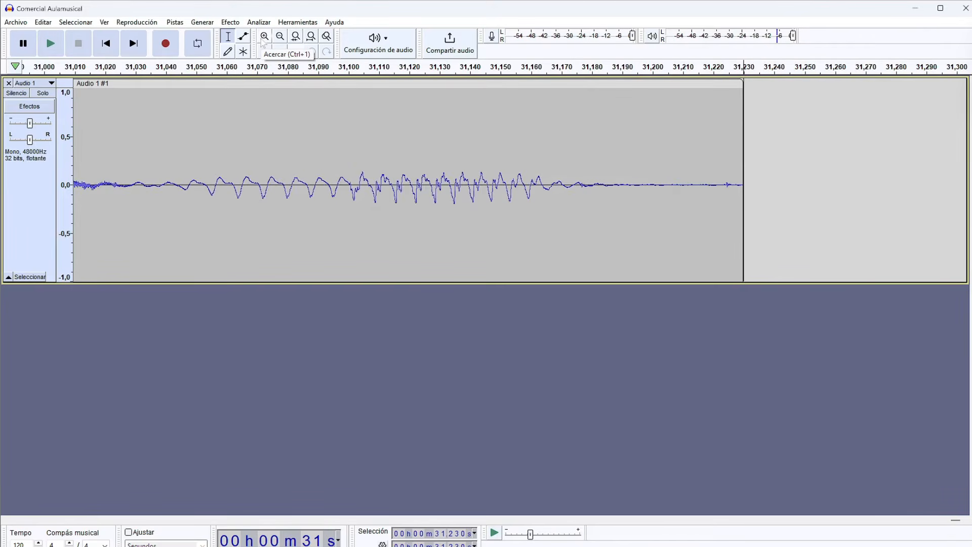
{"action": "left_click", "coordinate": [263, 43]}
{"action": "left_click", "coordinate": [263, 43]}
{"action": "left_click", "coordinate": [263, 43]}
{"action": "left_click", "coordinate": [263, 43]}
{"action": "left_click", "coordinate": [263, 42]}
{"action": "left_click", "coordinate": [264, 42]}
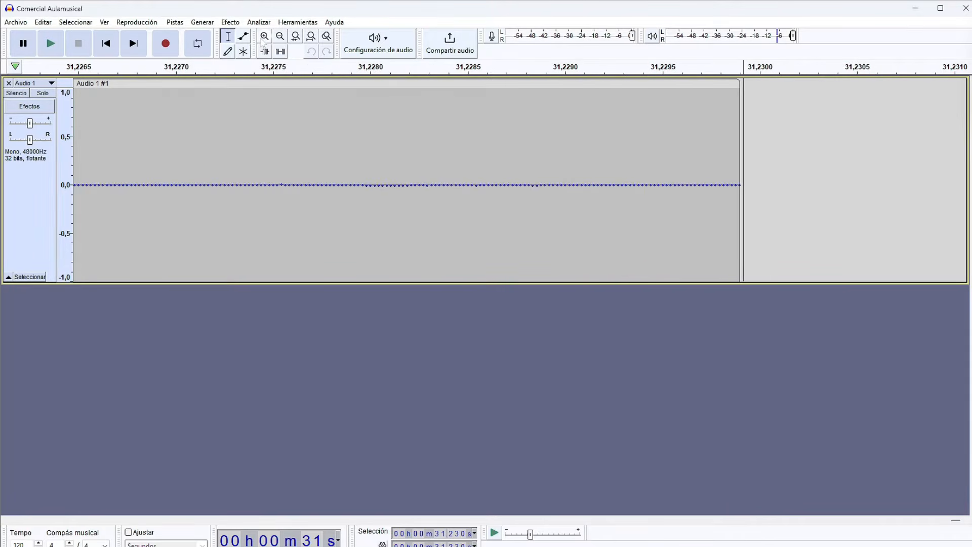
{"action": "left_click", "coordinate": [264, 42]}
{"action": "left_click", "coordinate": [263, 42]}
{"action": "left_click", "coordinate": [263, 43]}
{"action": "left_click", "coordinate": [263, 43]}
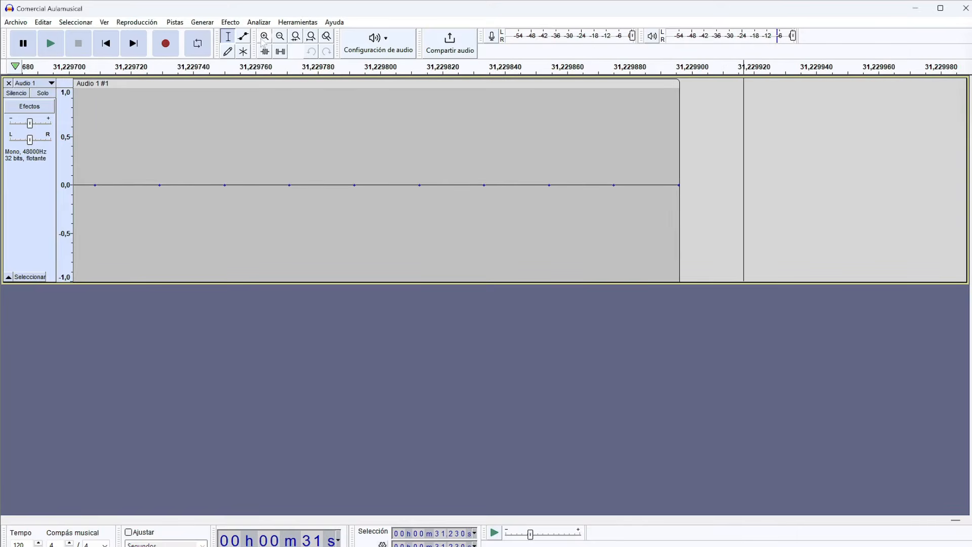
Zoom back out until the whole recording fits on the timeline.
{"action": "left_click", "coordinate": [281, 42]}
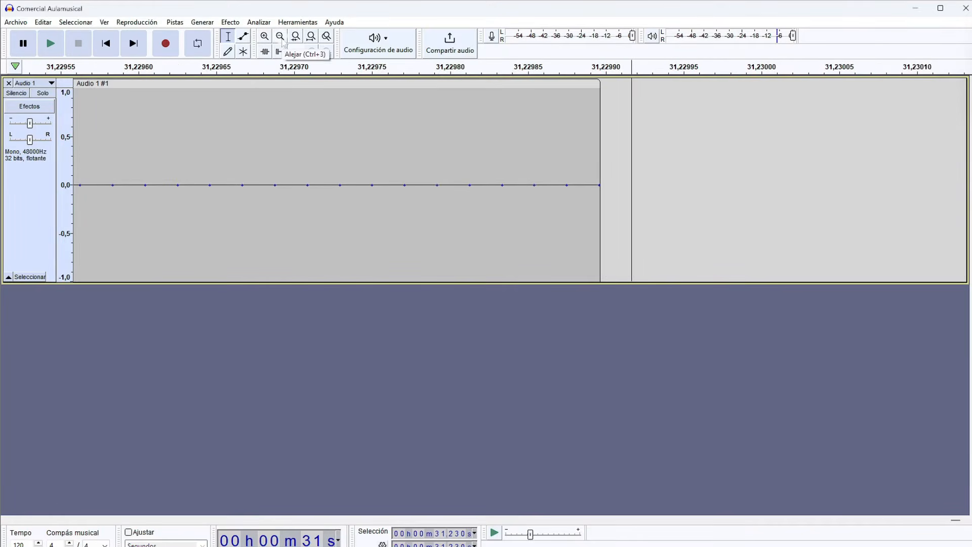
{"action": "left_click", "coordinate": [281, 43]}
{"action": "left_click", "coordinate": [281, 42]}
{"action": "left_click", "coordinate": [282, 42]}
{"action": "left_click", "coordinate": [281, 42]}
{"action": "left_click", "coordinate": [282, 42]}
{"action": "left_click", "coordinate": [281, 43]}
{"action": "left_click", "coordinate": [281, 43]}
{"action": "left_click", "coordinate": [282, 43]}
{"action": "left_click", "coordinate": [281, 42]}
{"action": "left_click", "coordinate": [282, 42]}
{"action": "left_click", "coordinate": [281, 42]}
{"action": "left_click", "coordinate": [282, 42]}
{"action": "left_click", "coordinate": [282, 43]}
{"action": "left_click", "coordinate": [282, 43]}
{"action": "left_click", "coordinate": [282, 43]}
{"action": "left_click", "coordinate": [282, 42]}
{"action": "left_click", "coordinate": [281, 42]}
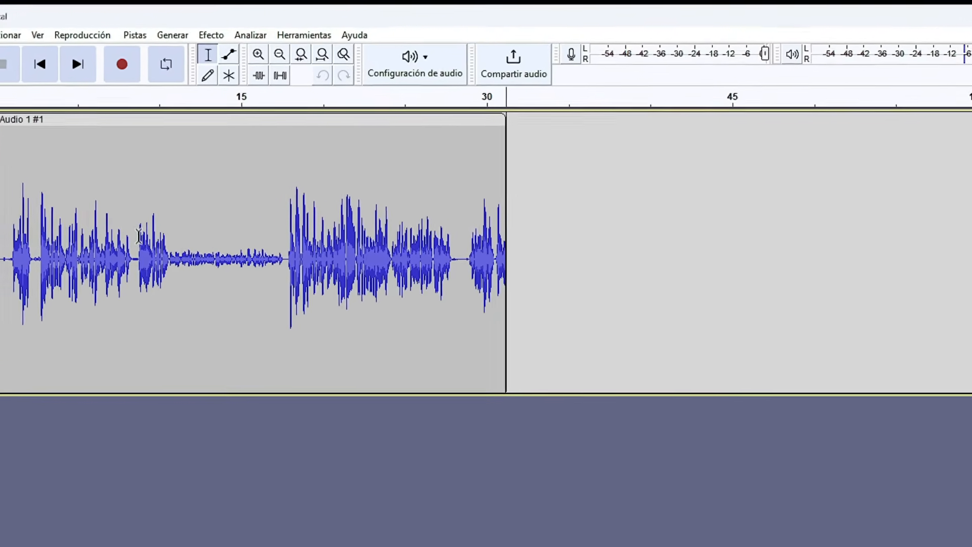
Select the quiet passage from about 10.4 to 17.4 seconds and fit the selection to the window width.
{"action": "left_click_drag", "start_coordinate": [164, 257], "coordinate": [267, 257]}
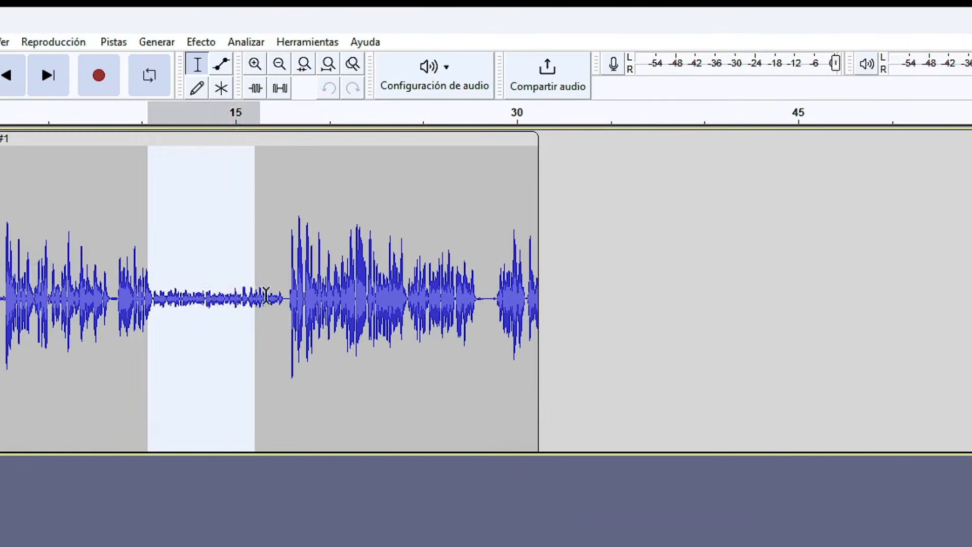
{"action": "left_click_drag", "start_coordinate": [266, 295], "coordinate": [279, 295]}
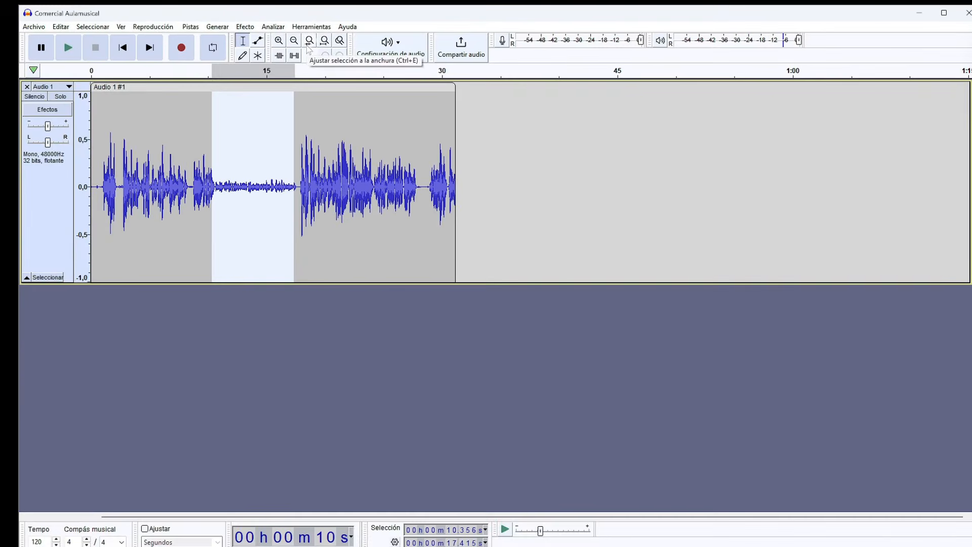
{"action": "left_click", "coordinate": [304, 63]}
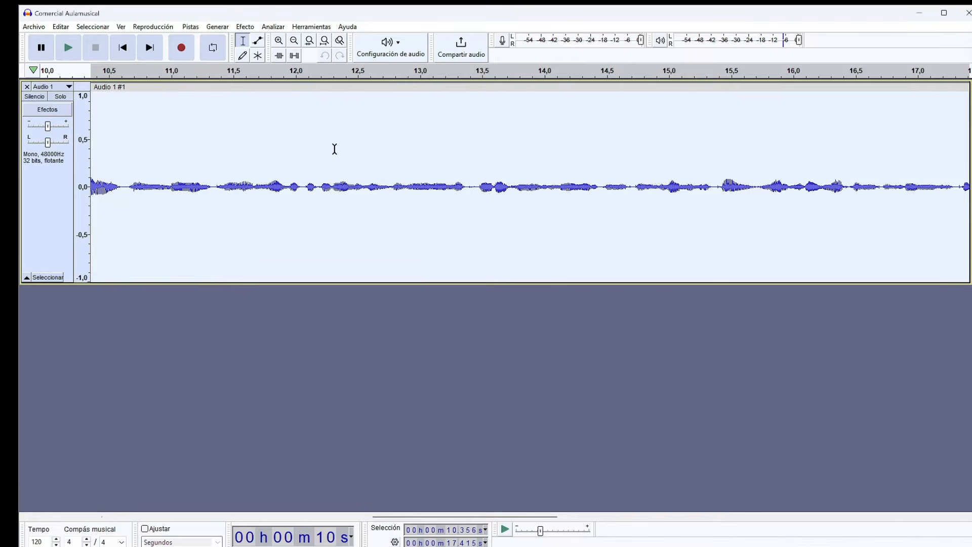
Clear the current selection and fit the whole project to the window width.
{"action": "left_click", "coordinate": [335, 121]}
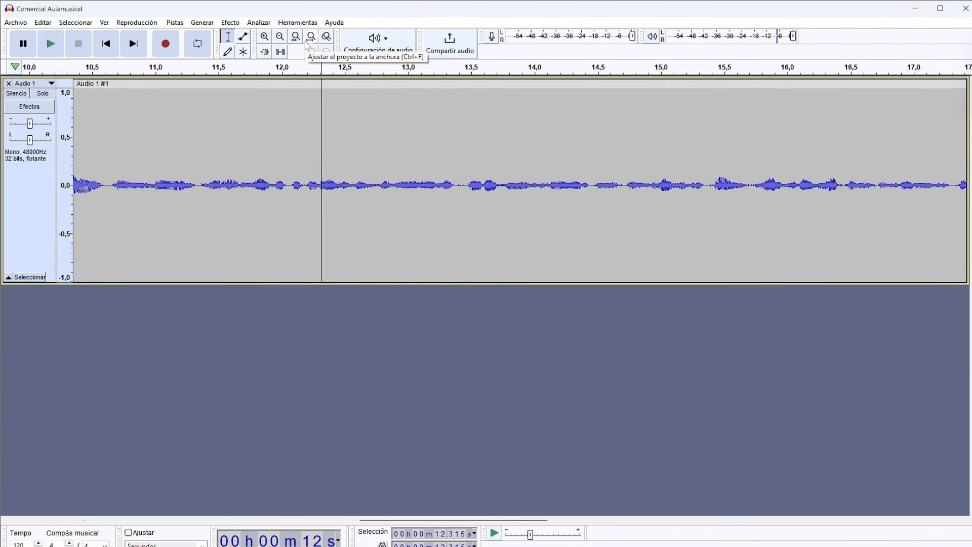
{"action": "left_click", "coordinate": [307, 44]}
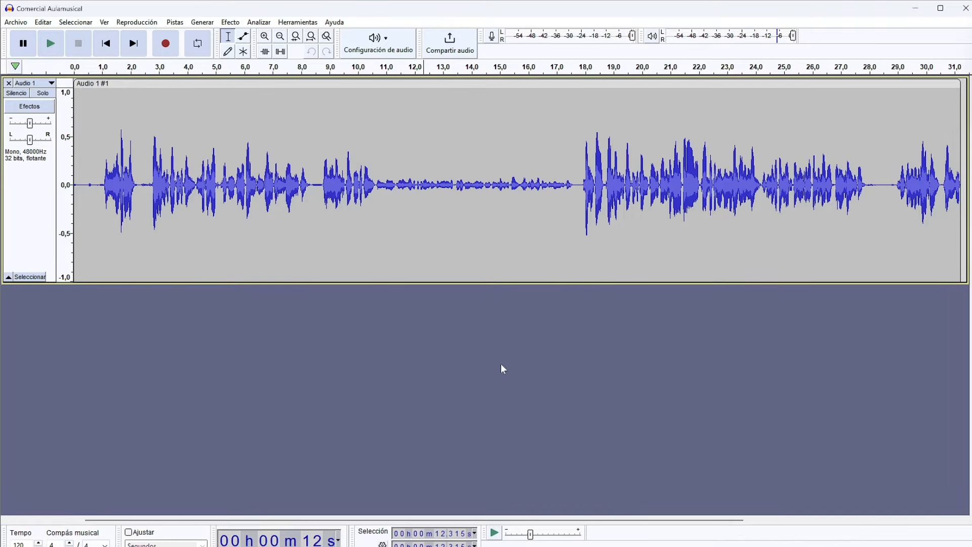
Import the audio file Fondo jingle aulamusical into the project as a new track.
{"action": "left_click", "coordinate": [18, 23]}
{"action": "mouse_move", "coordinate": [29, 132]}
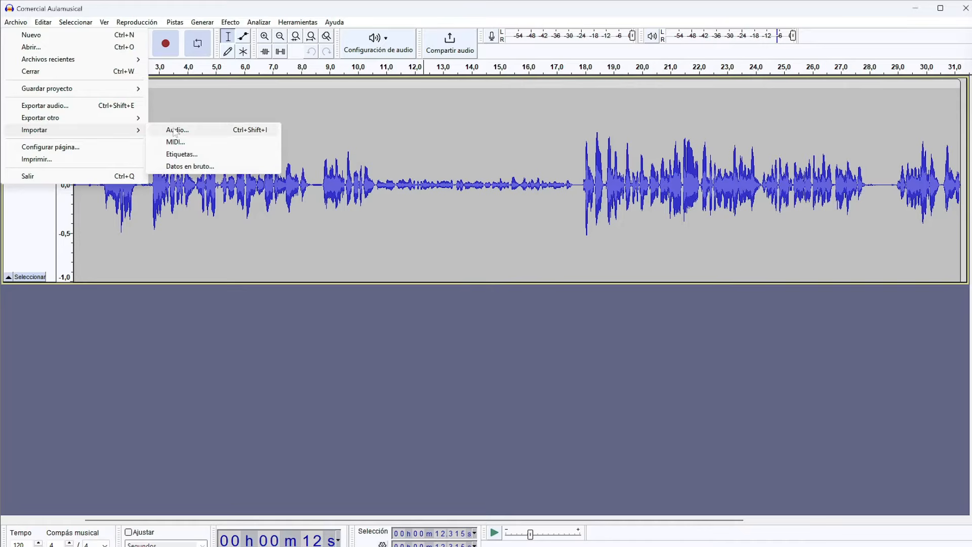
{"action": "left_click", "coordinate": [175, 131]}
{"action": "left_click", "coordinate": [138, 173]}
{"action": "left_click", "coordinate": [299, 235]}
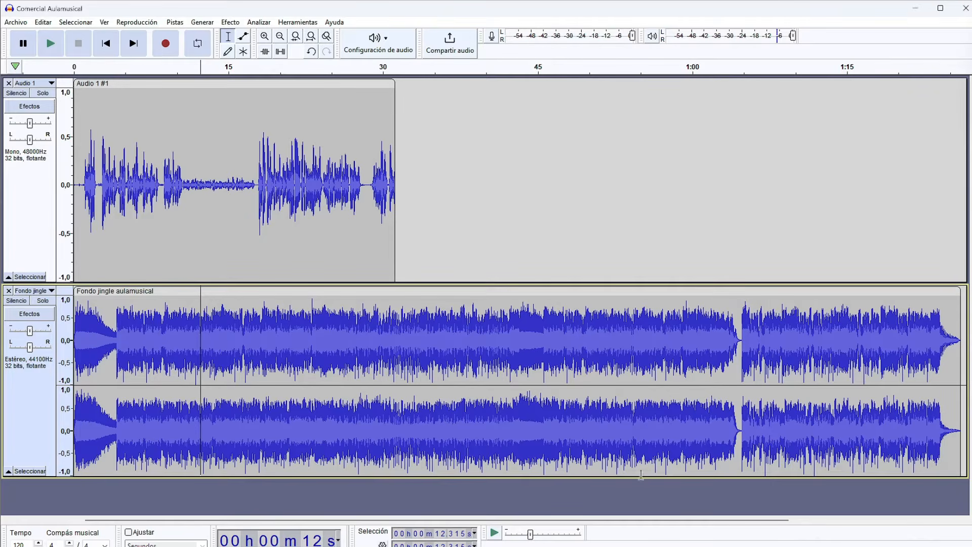
Add Fondo jingle aulamusical a second time from the Audacity master class folder in File Explorer and remove the duplicate track.
{"action": "left_click", "coordinate": [531, 546]}
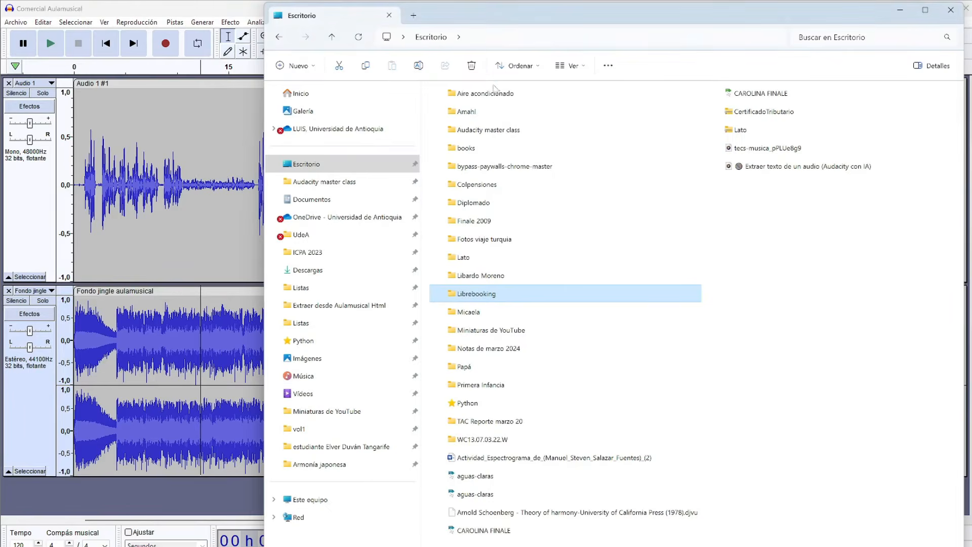
{"action": "left_click", "coordinate": [324, 181]}
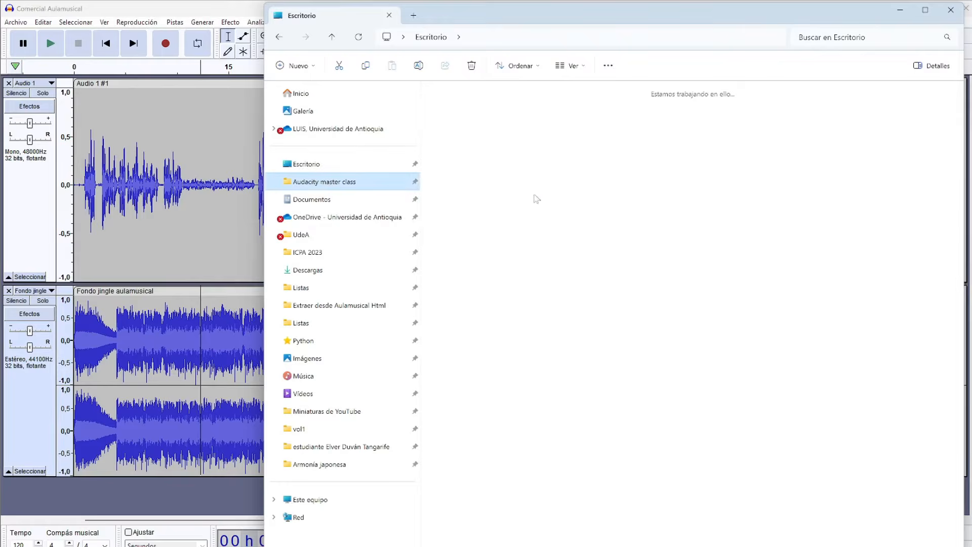
{"action": "left_click", "coordinate": [572, 206]}
{"action": "mouse_move", "coordinate": [572, 207]}
{"action": "left_mouse_down"}
{"action": "mouse_move", "coordinate": [577, 218]}
{"action": "mouse_move", "coordinate": [319, 362]}
{"action": "mouse_move", "coordinate": [31, 467]}
{"action": "left_mouse_up"}
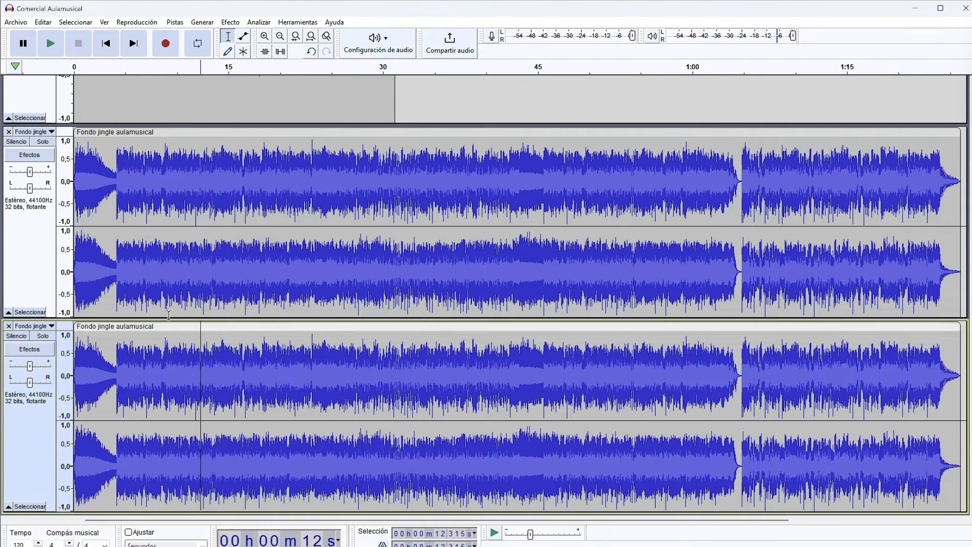
{"action": "left_click", "coordinate": [9, 325]}
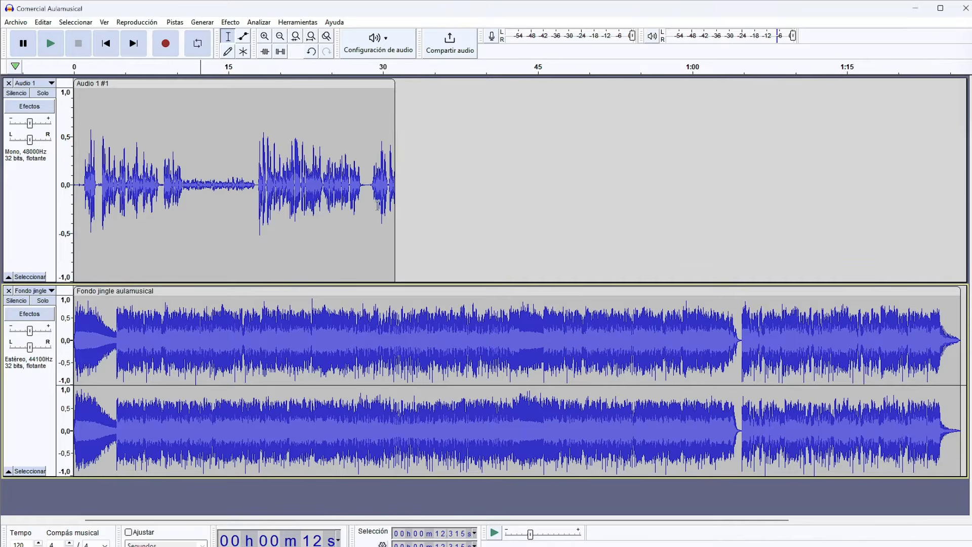
Review the project-saving options and the dialog for saving the project under a new name, without saving.
{"action": "left_click", "coordinate": [20, 24]}
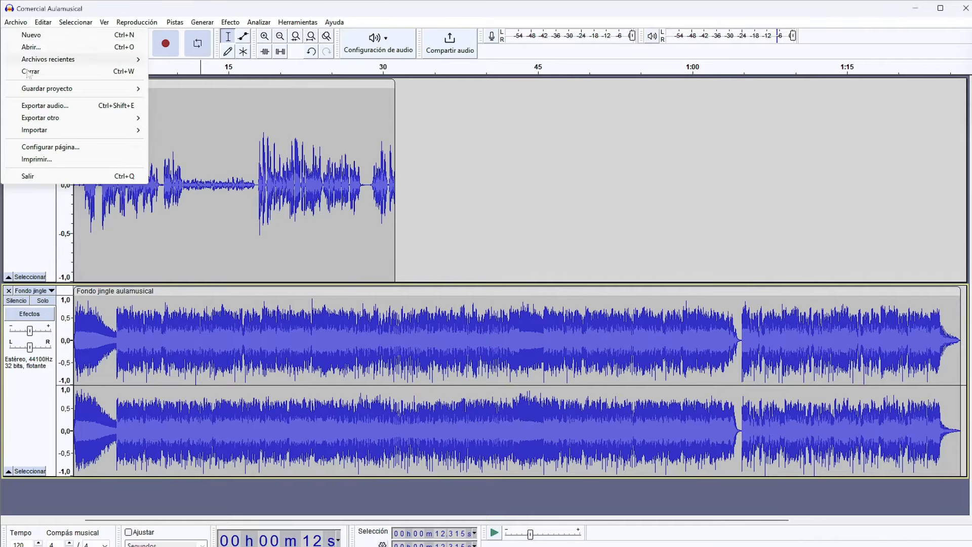
{"action": "mouse_move", "coordinate": [43, 94]}
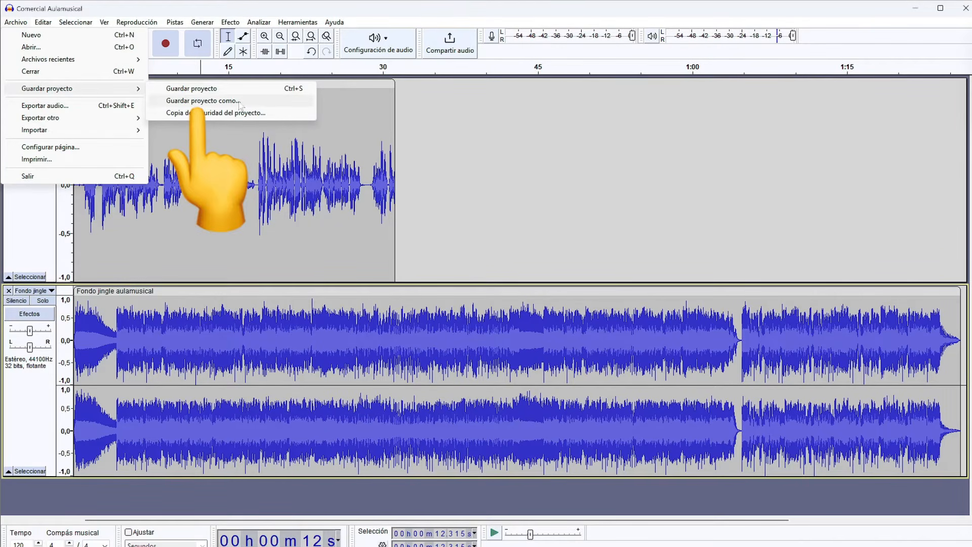
{"action": "left_click", "coordinate": [278, 90]}
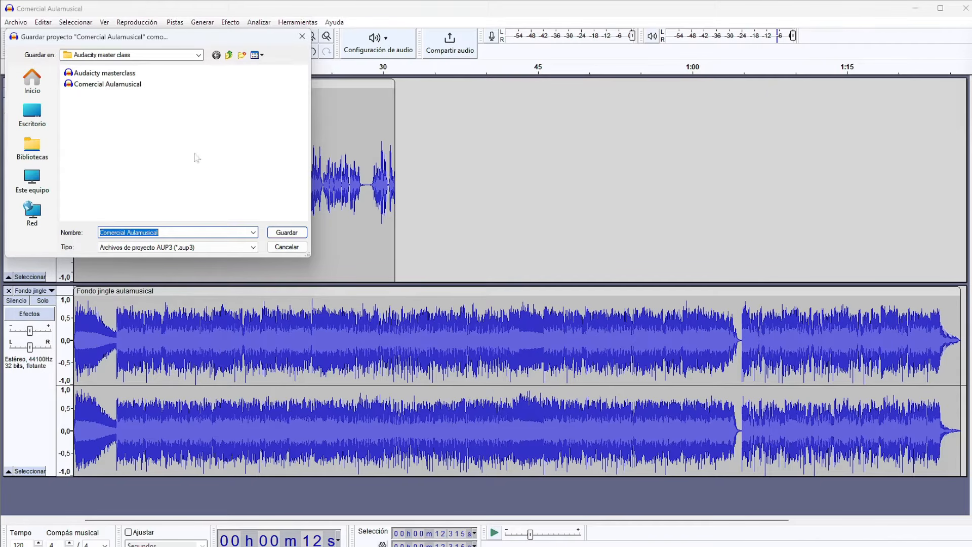
{"action": "left_click", "coordinate": [284, 248]}
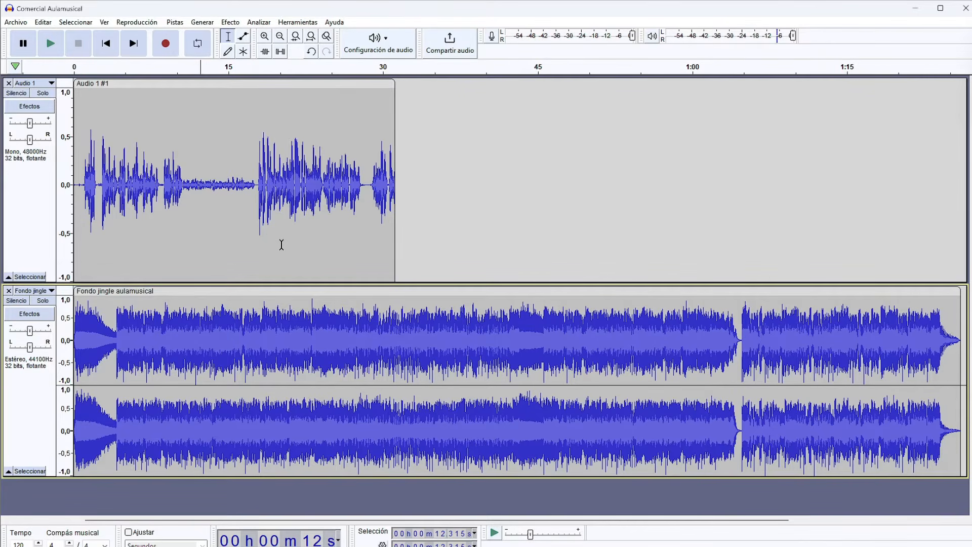
{"action": "left_click", "coordinate": [16, 22]}
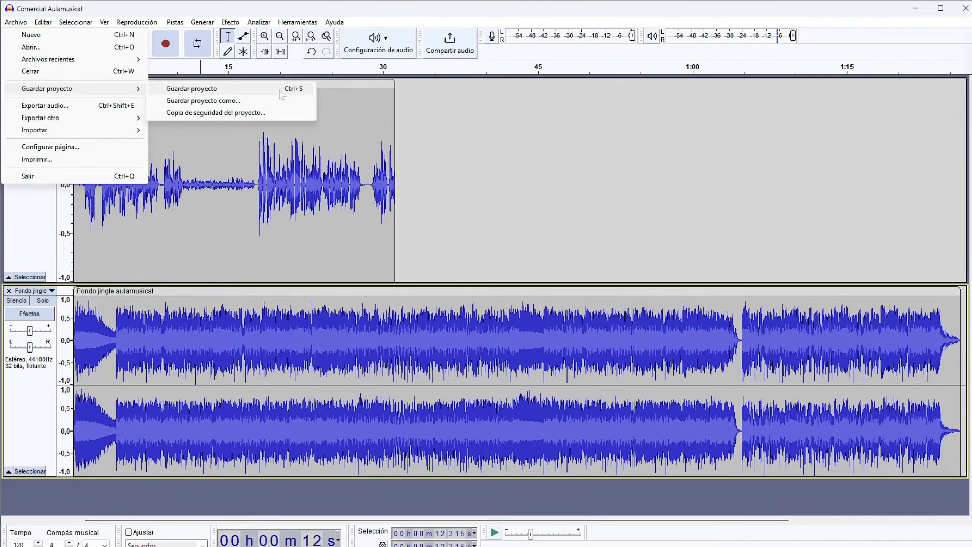
{"action": "left_click", "coordinate": [404, 16]}
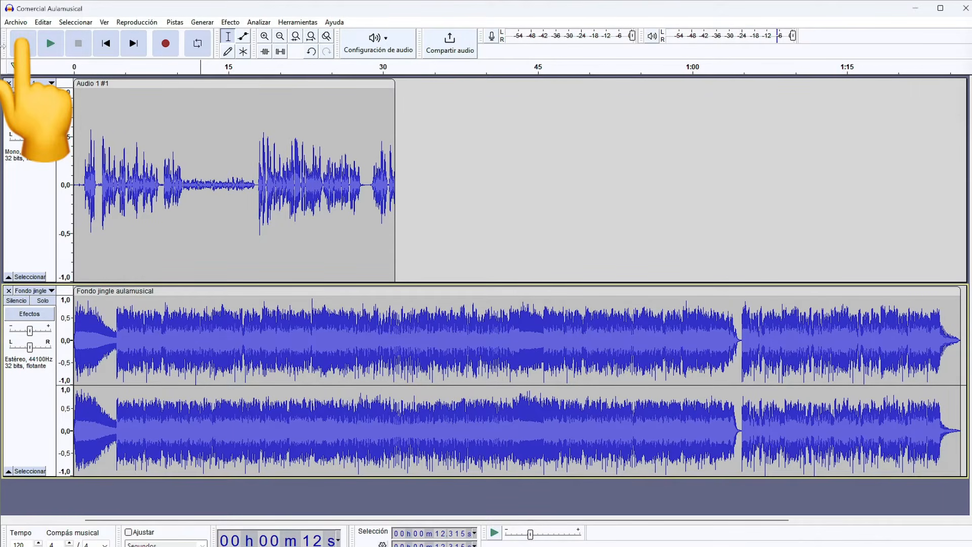
Review the audio export formats and browse to the Audacity master class destination folder, without exporting.
{"action": "left_click", "coordinate": [15, 24]}
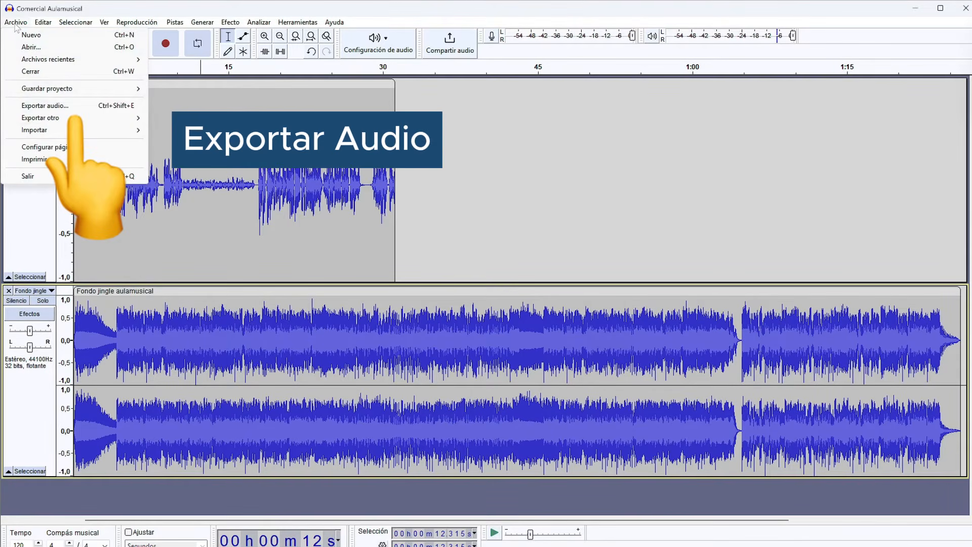
{"action": "left_click", "coordinate": [64, 110]}
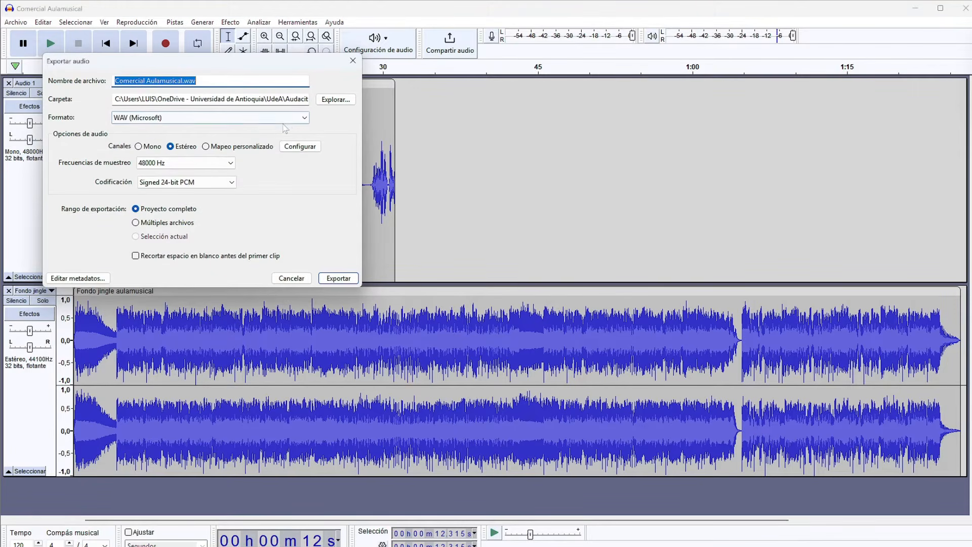
{"action": "left_click", "coordinate": [286, 119]}
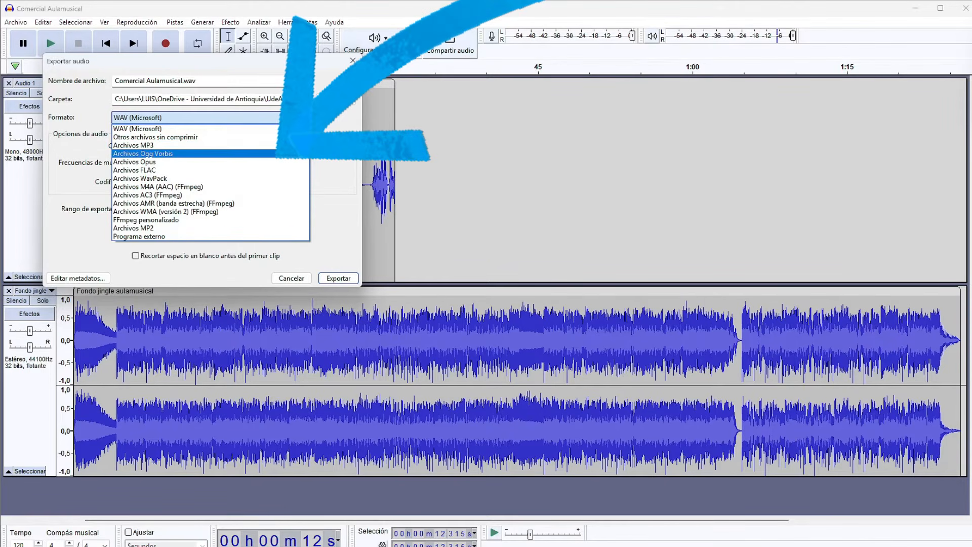
{"action": "left_click", "coordinate": [338, 138]}
{"action": "left_click", "coordinate": [333, 101]}
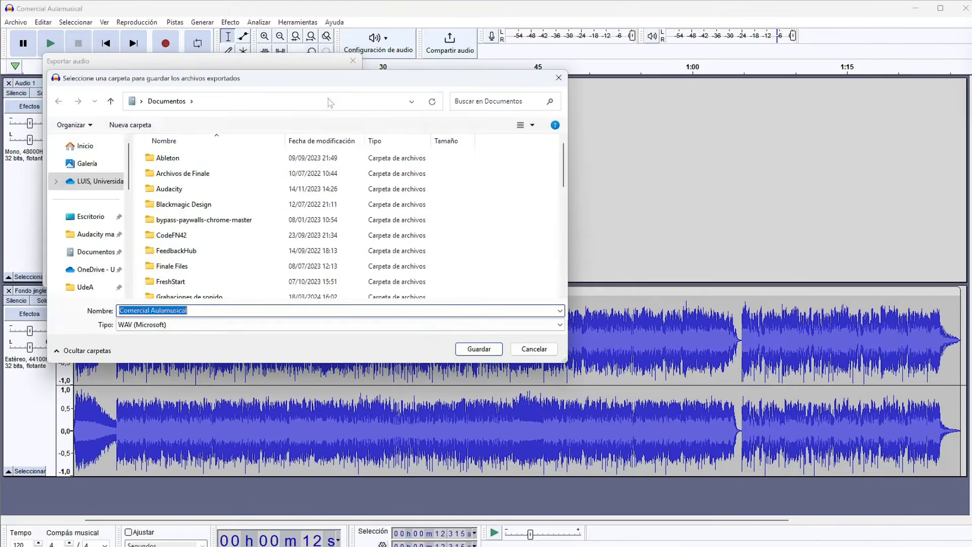
{"action": "left_click", "coordinate": [85, 235]}
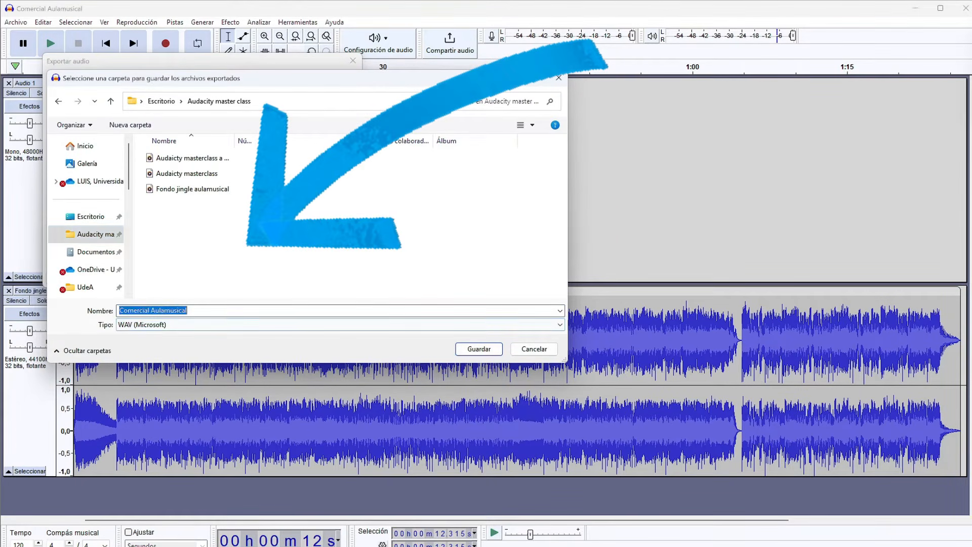
{"action": "left_click", "coordinate": [534, 349]}
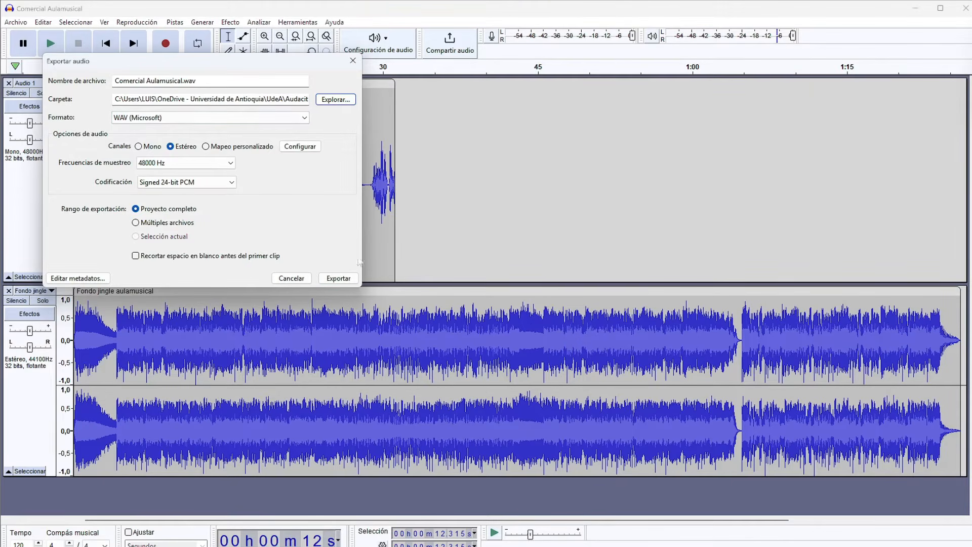
{"action": "left_click", "coordinate": [352, 61]}
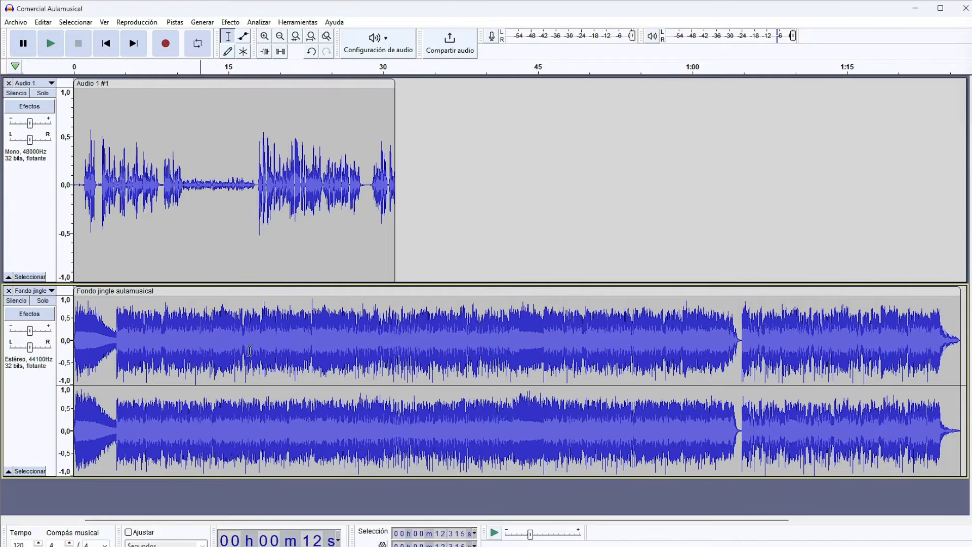
Set the audio export format to MP3, review the available sample rates and cancel the export.
{"action": "left_click", "coordinate": [16, 23]}
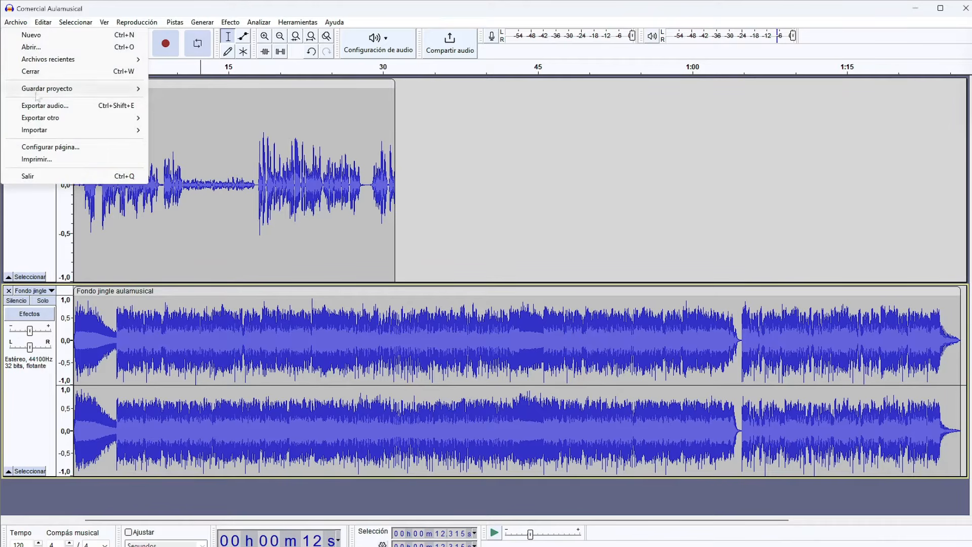
{"action": "left_click", "coordinate": [42, 107]}
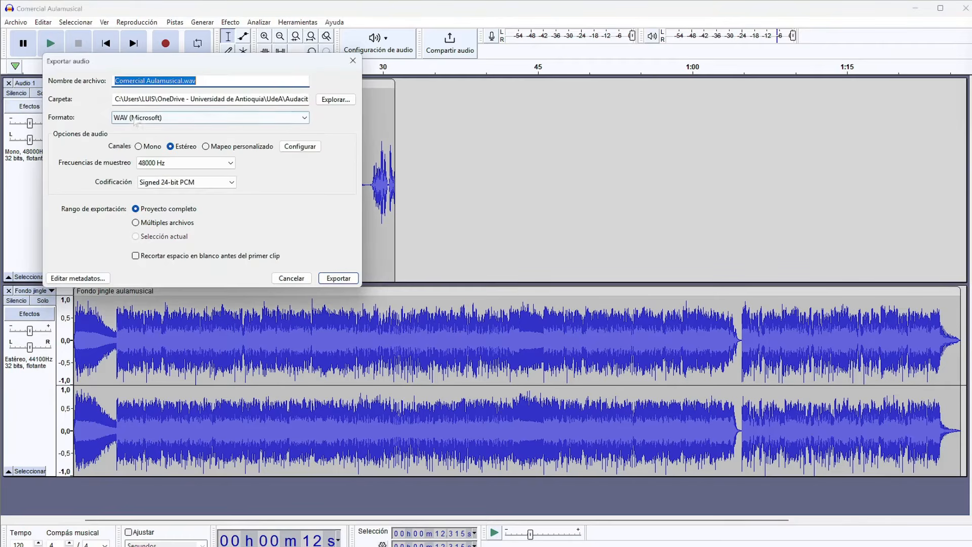
{"action": "left_click", "coordinate": [169, 123]}
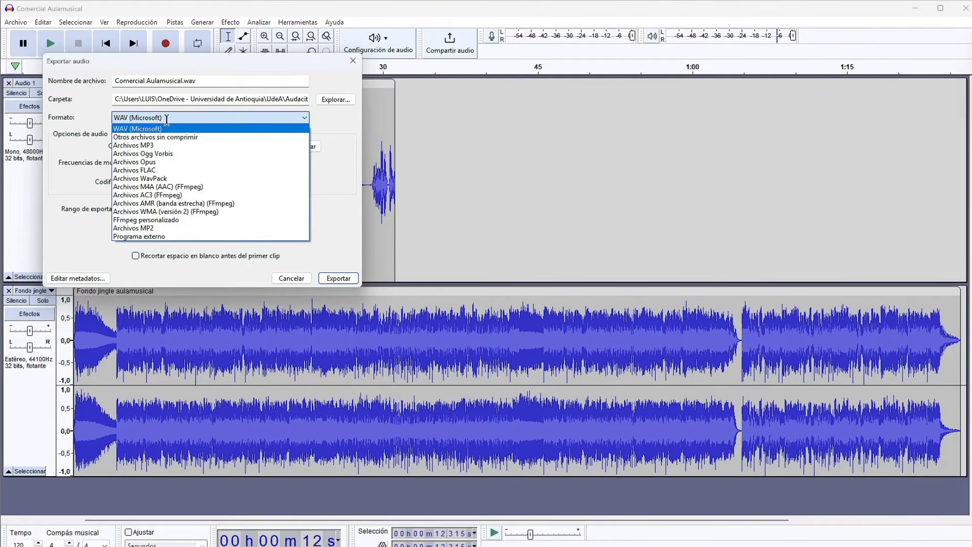
{"action": "left_click", "coordinate": [169, 148]}
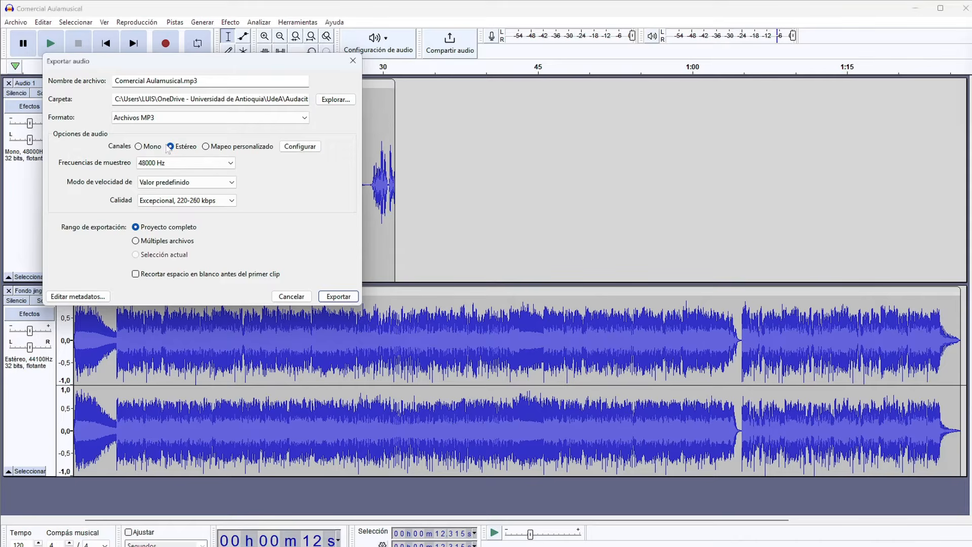
{"action": "left_click", "coordinate": [283, 119]}
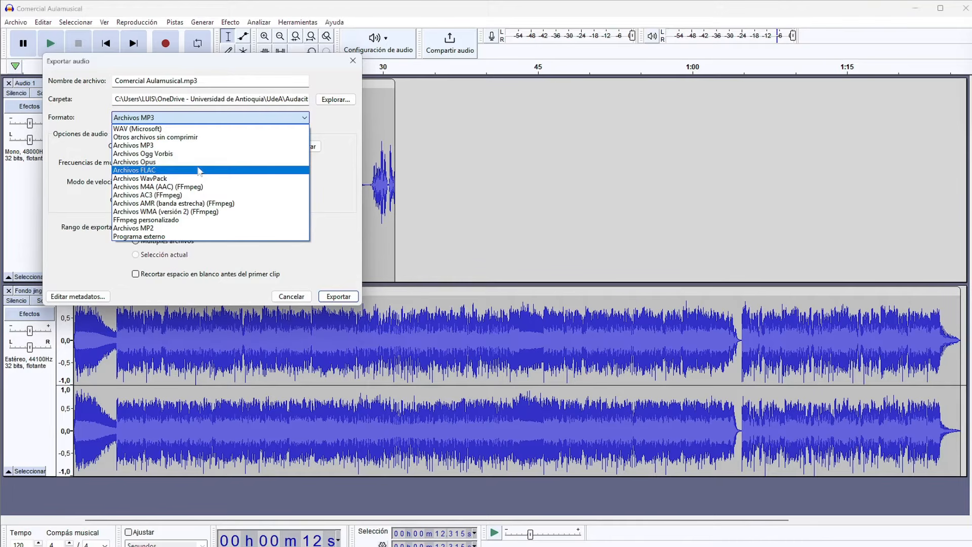
{"action": "left_click", "coordinate": [198, 150]}
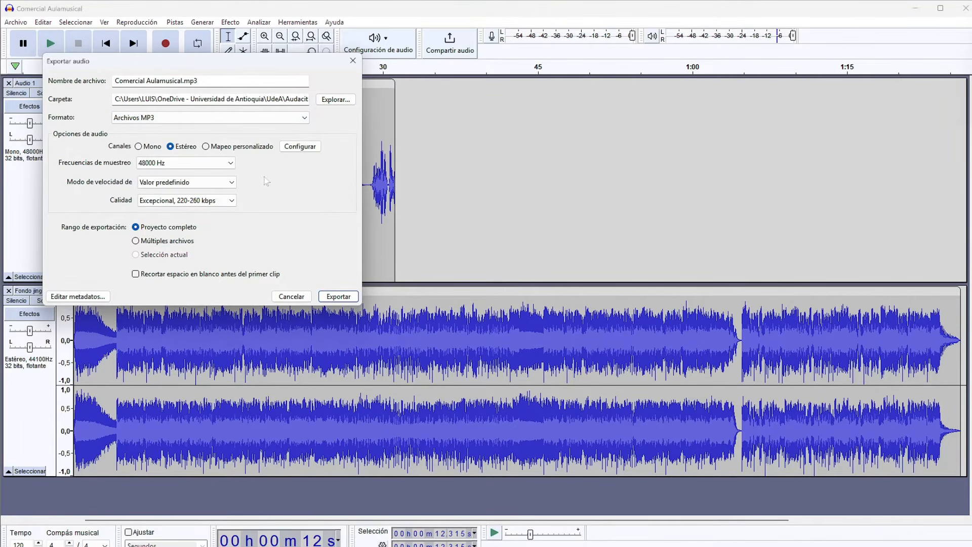
{"action": "left_click", "coordinate": [231, 164]}
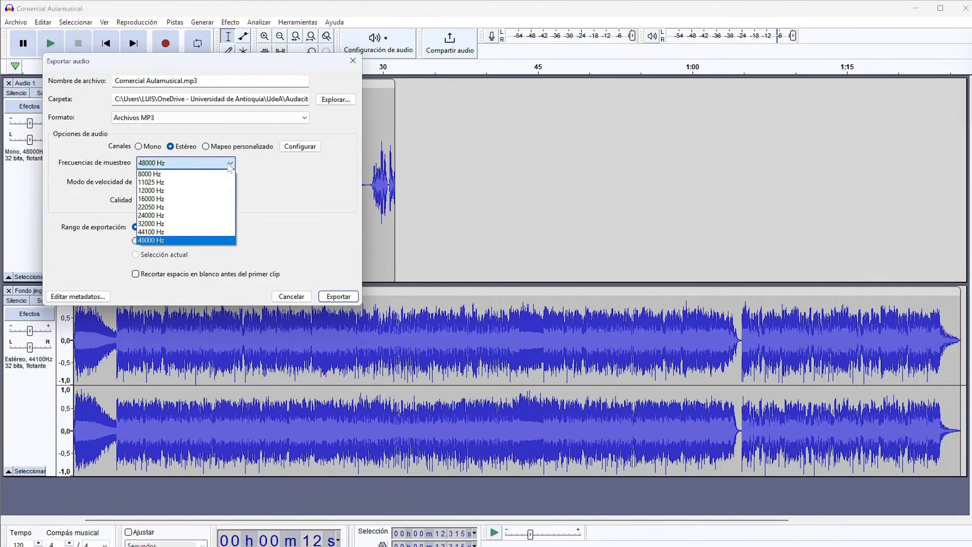
{"action": "left_click", "coordinate": [309, 198]}
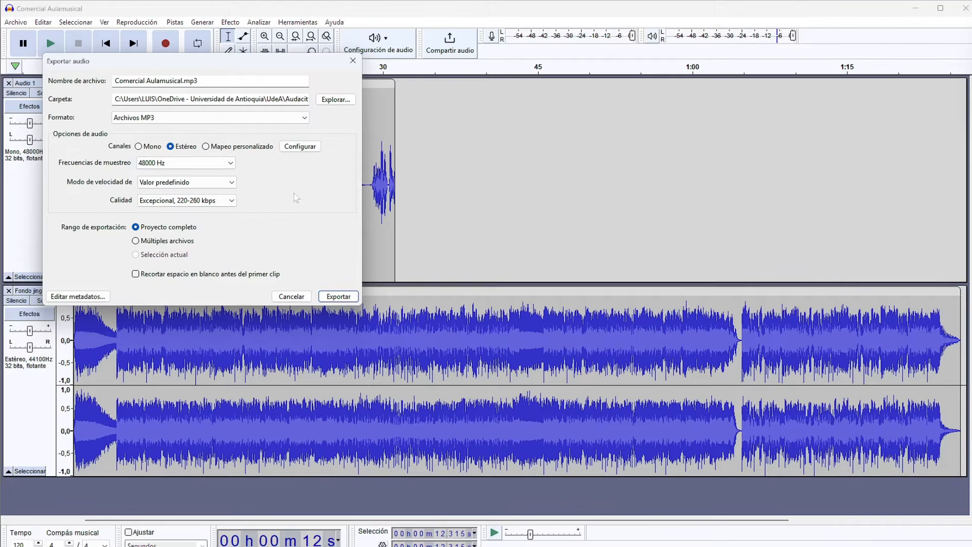
{"action": "left_click", "coordinate": [290, 297]}
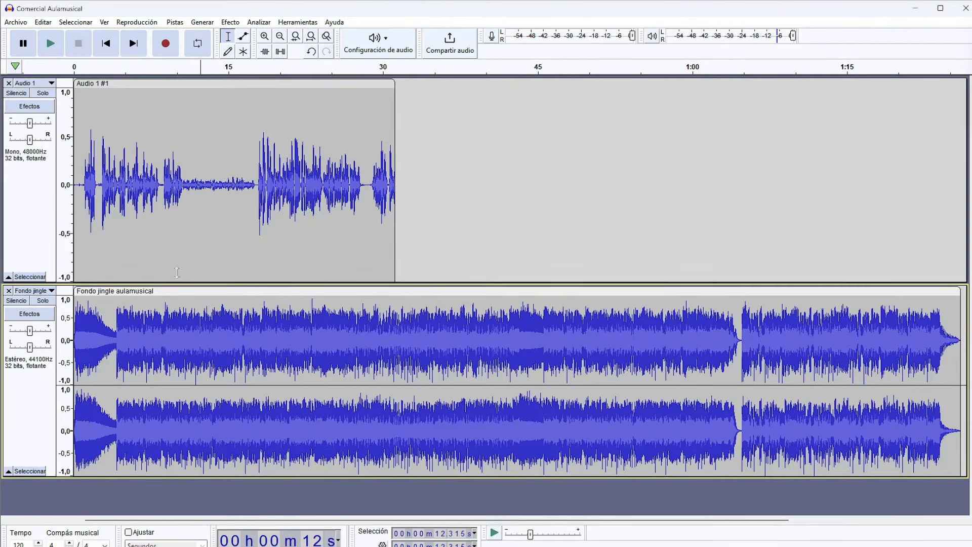
{"action": "left_click", "coordinate": [16, 23]}
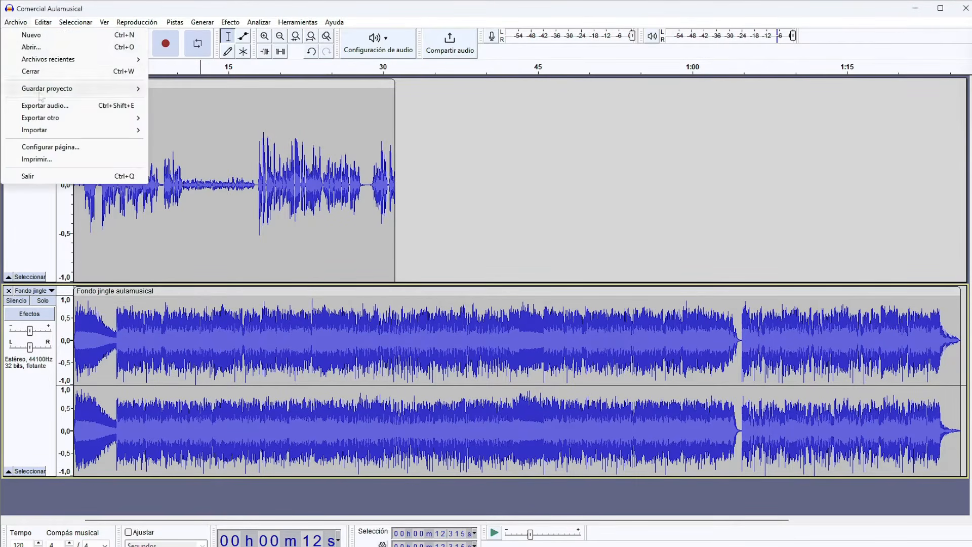
{"action": "mouse_move", "coordinate": [49, 95]}
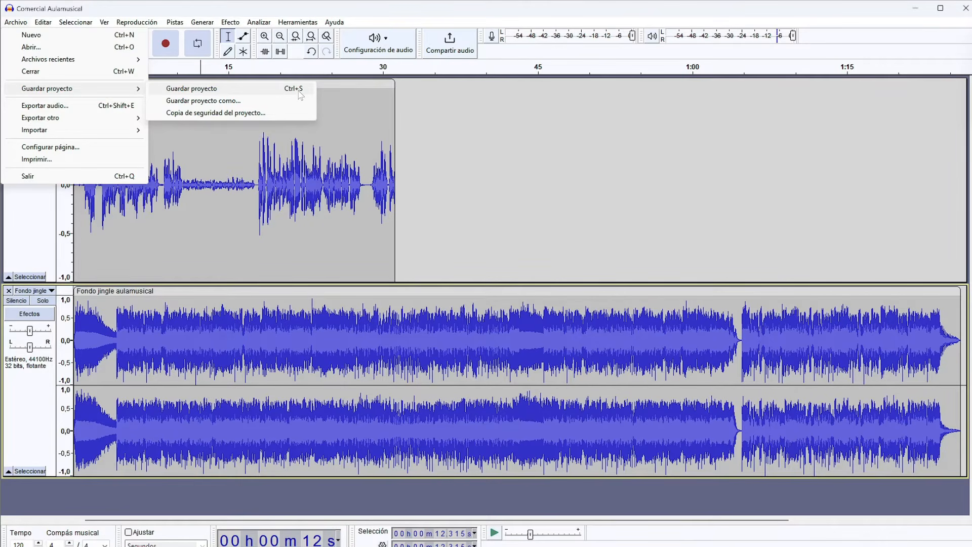
Zoom in one level on the timeline and return the cursor to the start of the project.
{"action": "left_click", "coordinate": [438, 114]}
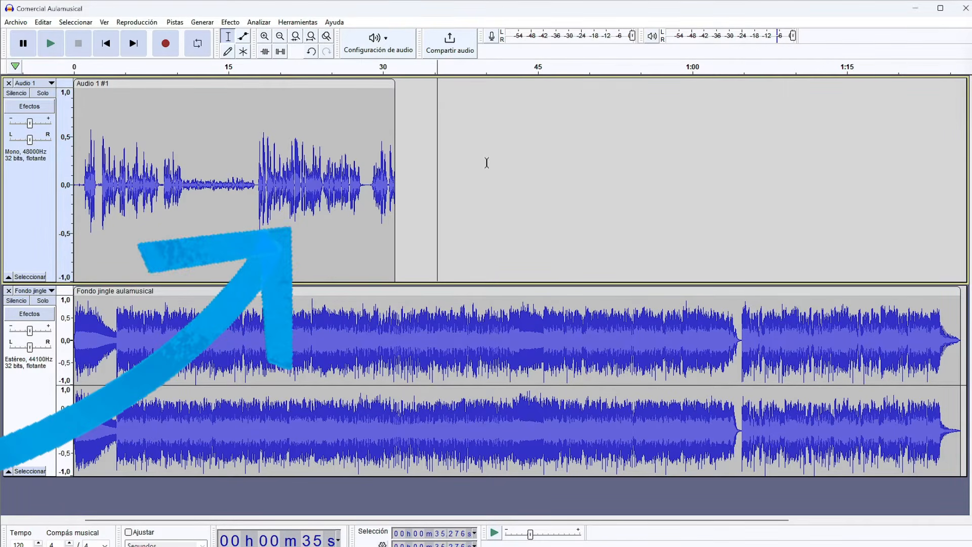
{"action": "left_click", "coordinate": [265, 36]}
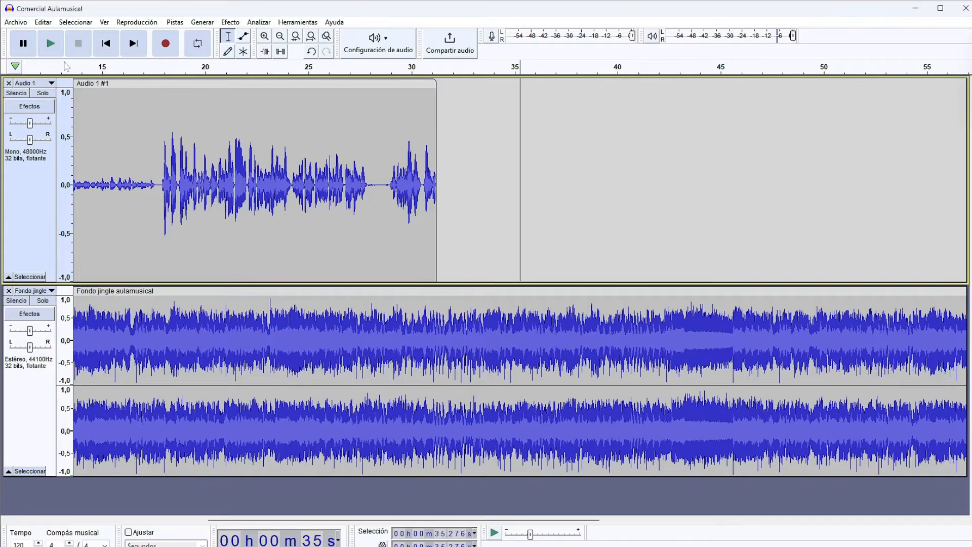
{"action": "left_click", "coordinate": [106, 43]}
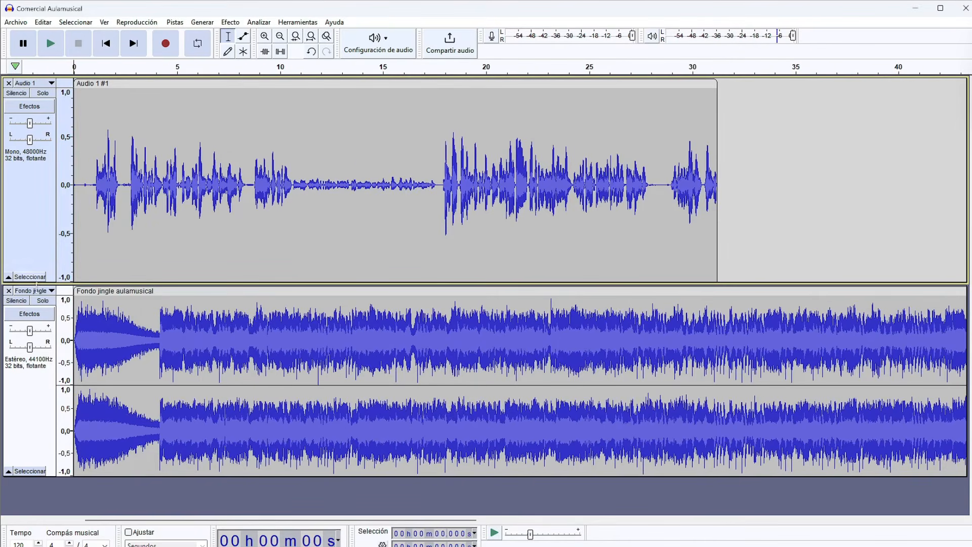
Mute the Fondo jingle track, play the voice track from about 0.8 s, and unmute the jingle.
{"action": "left_click", "coordinate": [17, 301]}
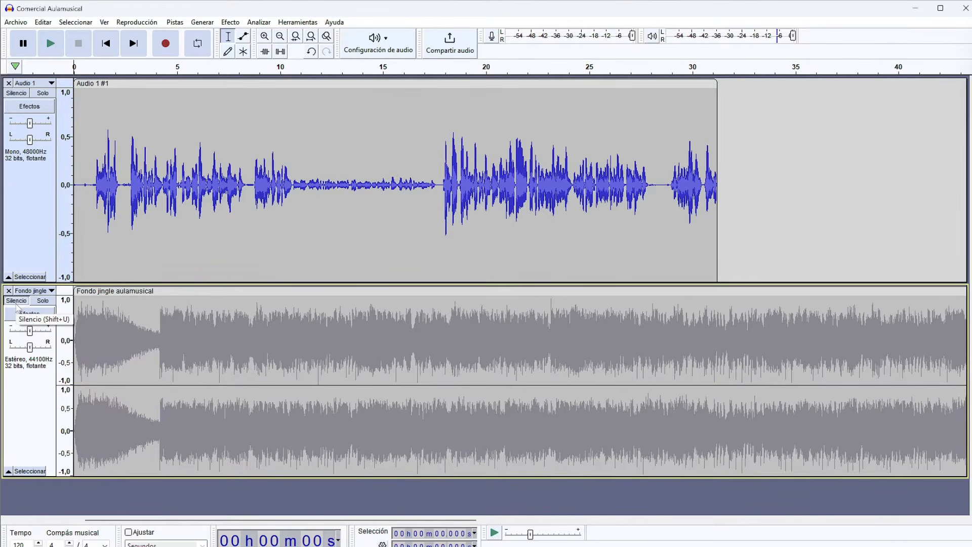
{"action": "left_click", "coordinate": [91, 118]}
{"action": "key", "text": "space"}
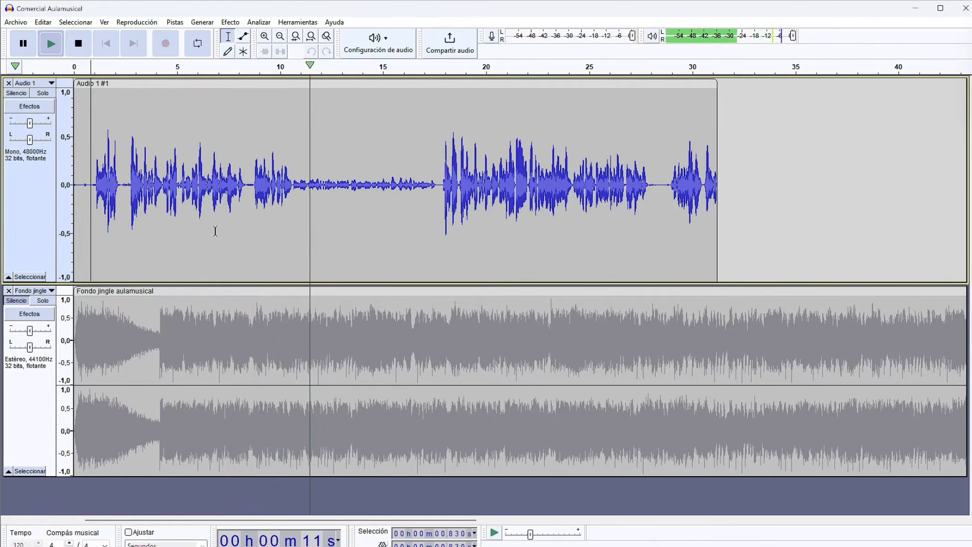
{"action": "key", "text": "space"}
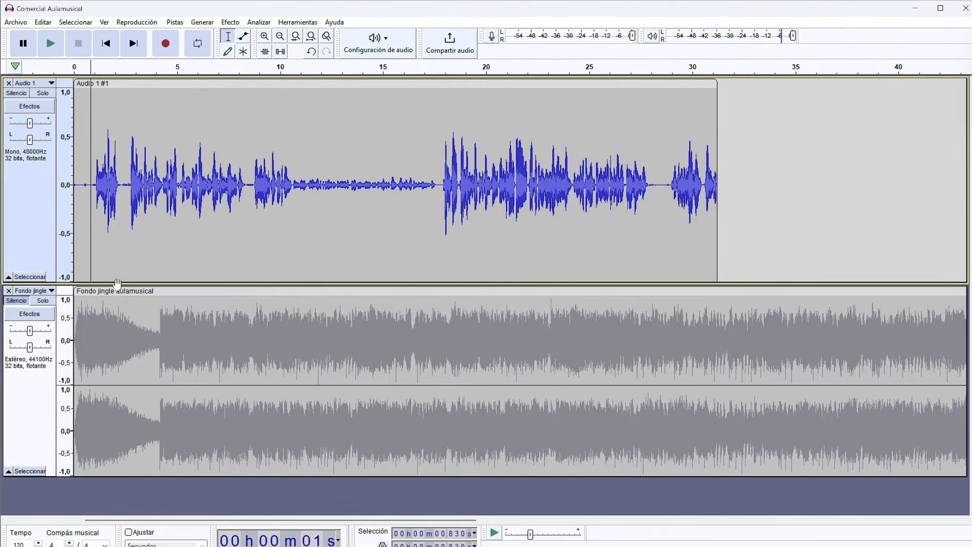
{"action": "left_click", "coordinate": [16, 301]}
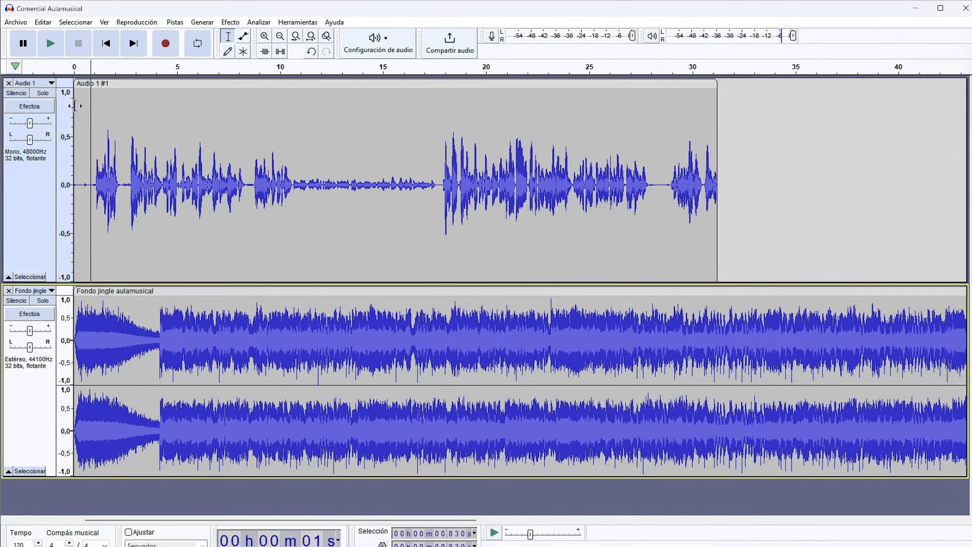
Solo the Audio 1 voice track and play it from about 0.8 s.
{"action": "left_click", "coordinate": [43, 94]}
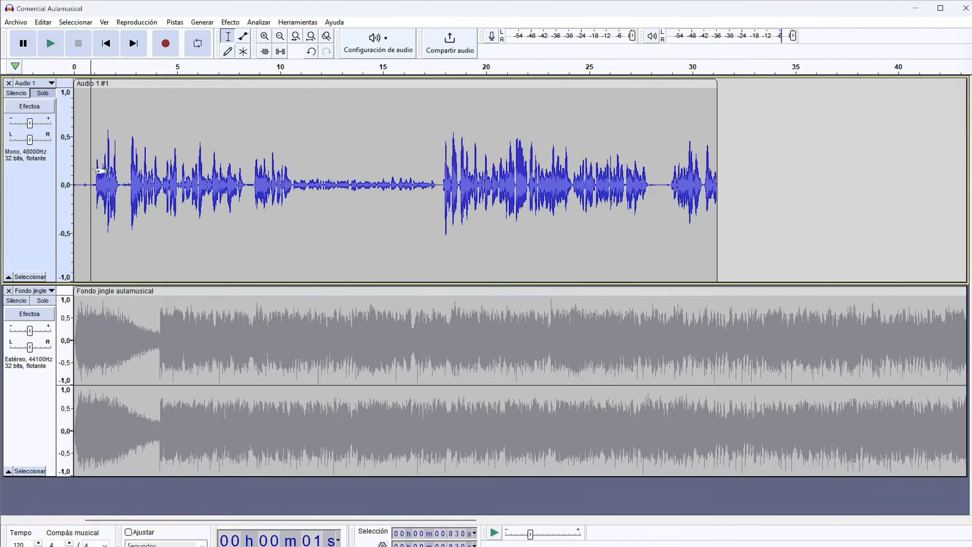
{"action": "key", "text": "space"}
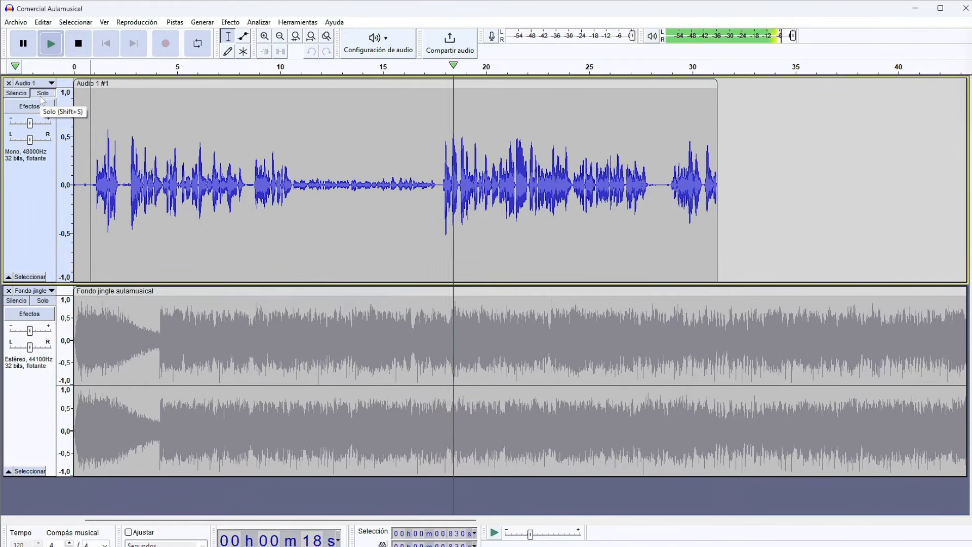
{"action": "key", "text": "space"}
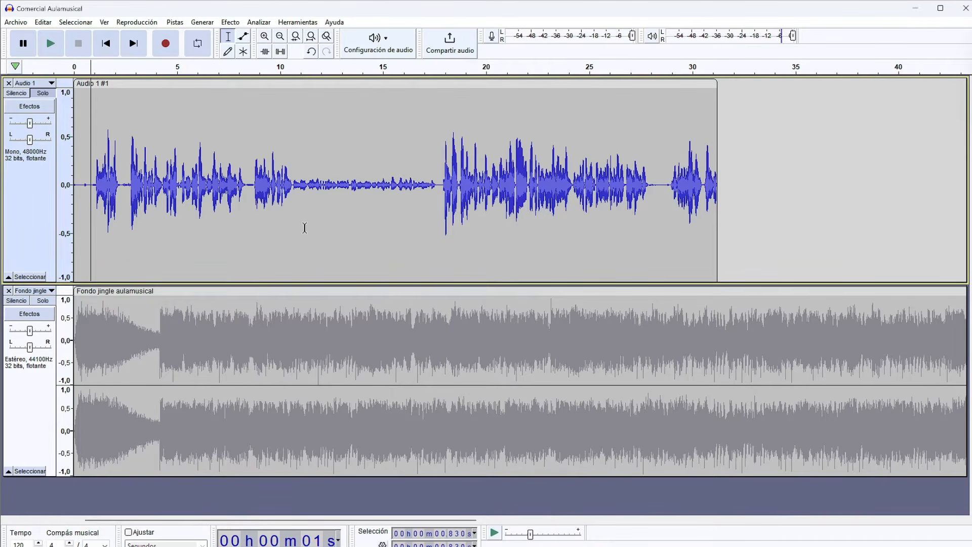
Play the final phrase of the voice track from about 28.5 s to its end and delete it.
{"action": "left_click_drag", "start_coordinate": [120, 179], "coordinate": [174, 178]}
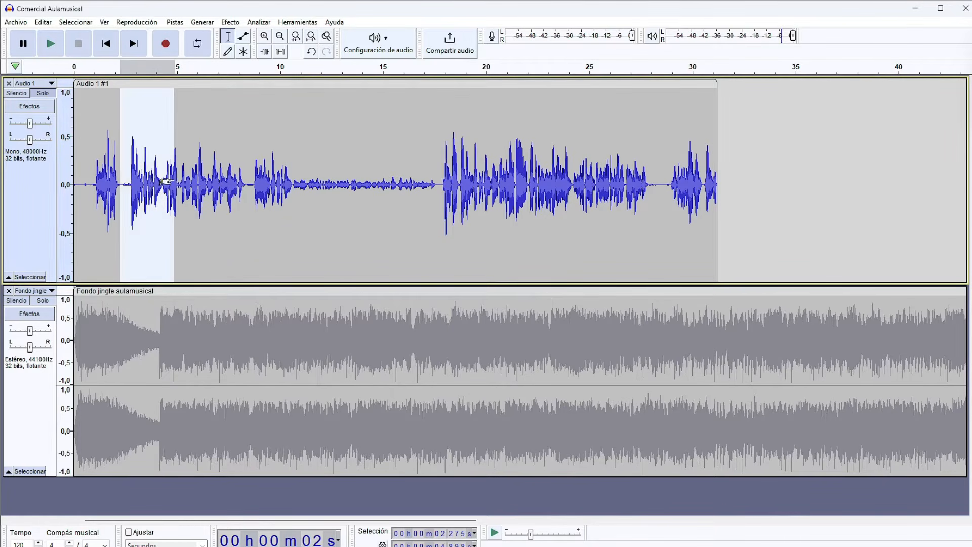
{"action": "left_click_drag", "start_coordinate": [661, 192], "coordinate": [741, 192]}
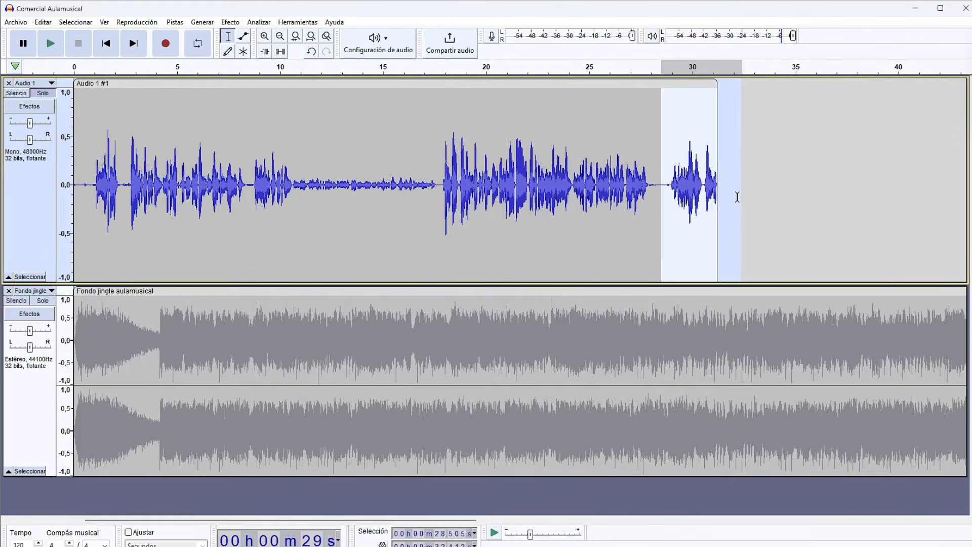
{"action": "key", "text": "space"}
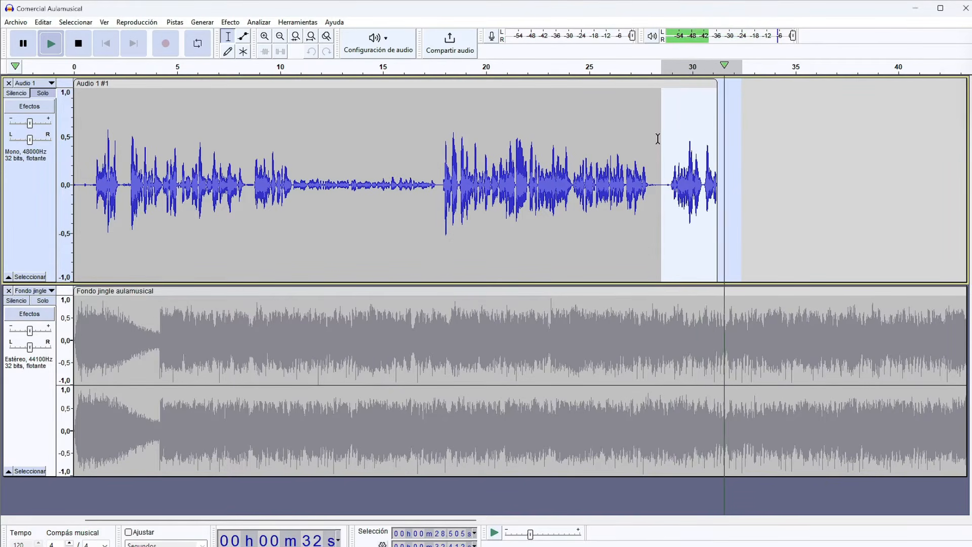
{"action": "key", "text": "space"}
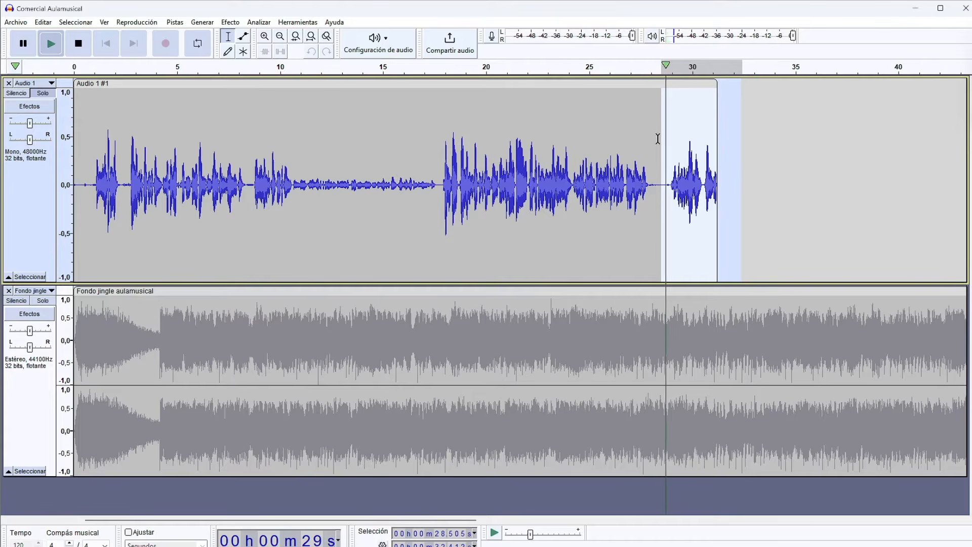
{"action": "key", "text": "space"}
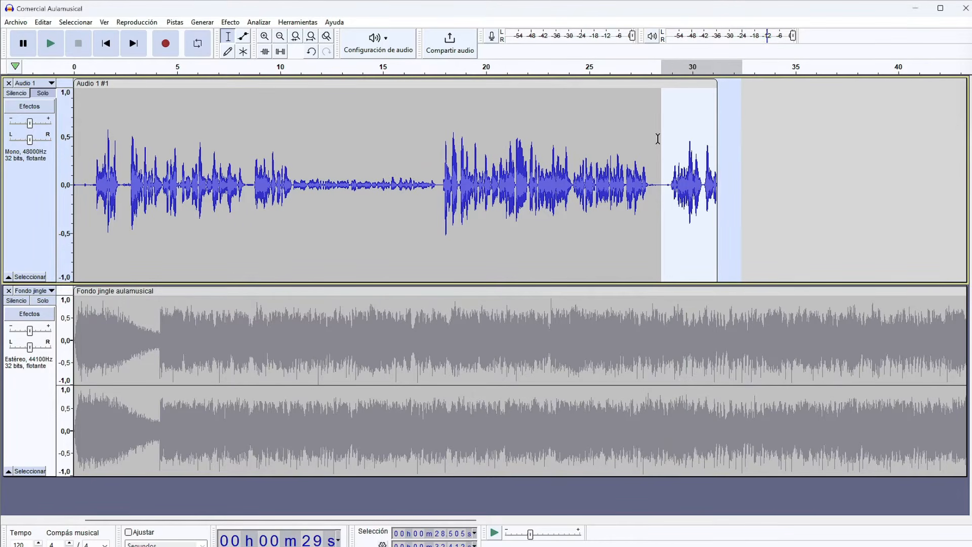
{"action": "key", "text": "Delete"}
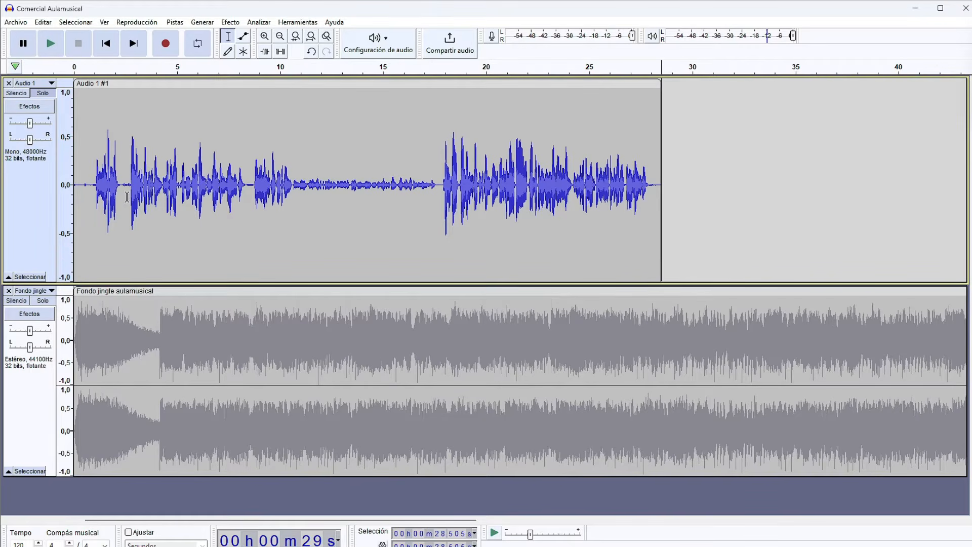
Delete the first 2.6 s or so of the voice track, and undo both voice track deletions.
{"action": "left_click_drag", "start_coordinate": [127, 186], "coordinate": [60, 192]}
{"action": "key", "text": "Delete"}
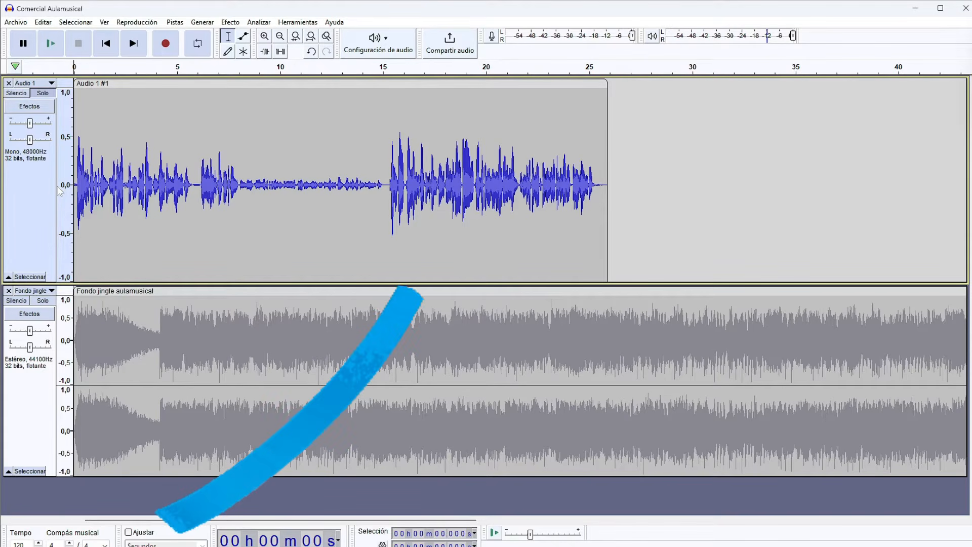
{"action": "key", "text": "ctrl+z"}
{"action": "key", "text": "ctrl+z"}
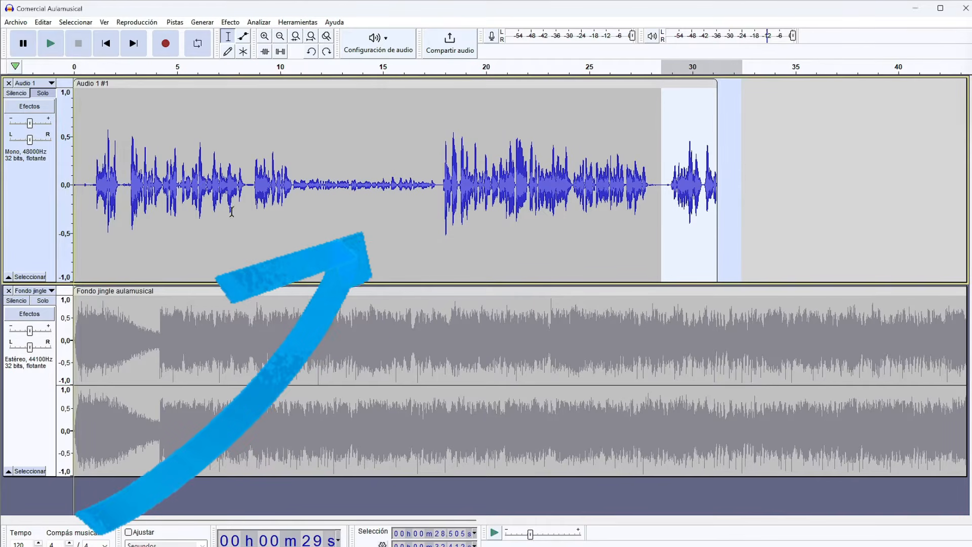
Review the Amplify settings for the voice section from about 8.5 s to 20 s, without applying the effect.
{"action": "left_click_drag", "start_coordinate": [249, 185], "coordinate": [485, 187]}
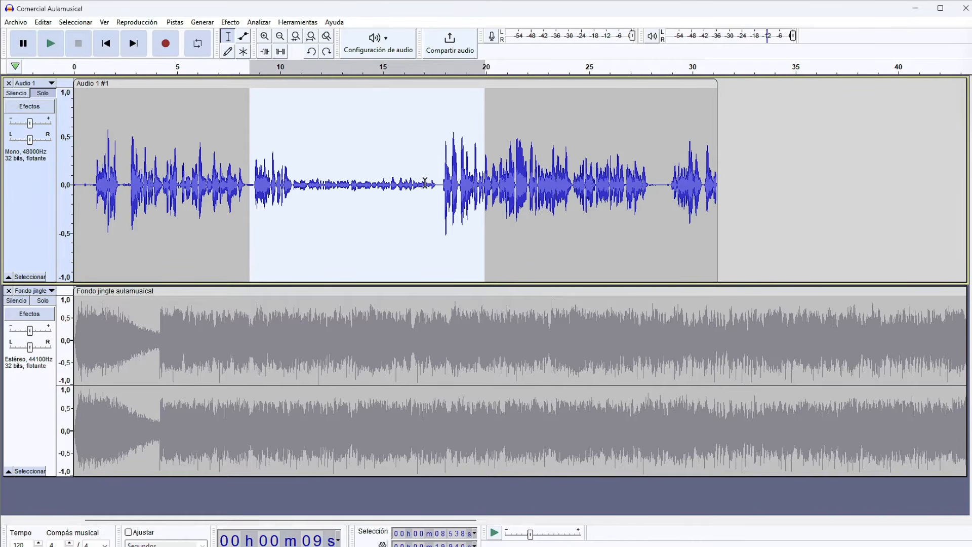
{"action": "left_click", "coordinate": [224, 23]}
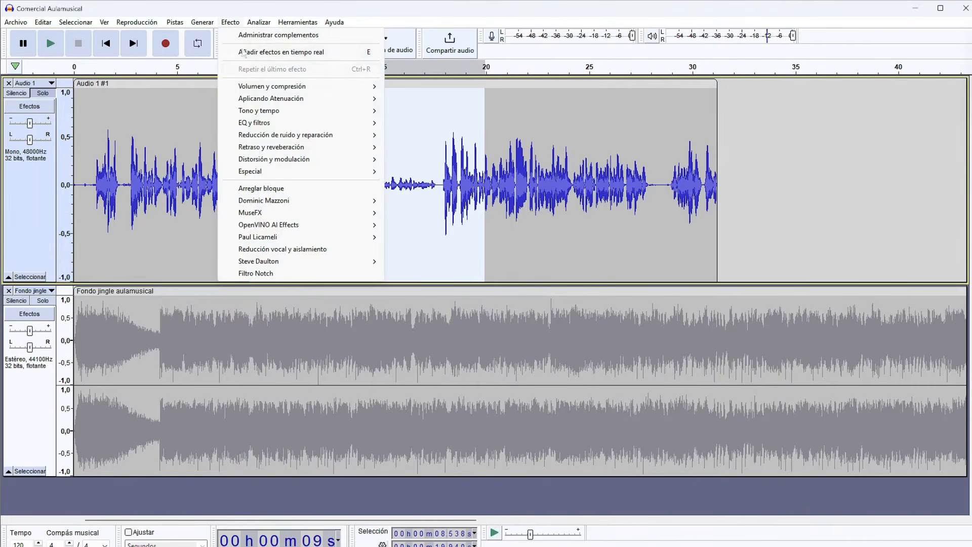
{"action": "mouse_move", "coordinate": [268, 90]}
{"action": "left_click", "coordinate": [430, 89]}
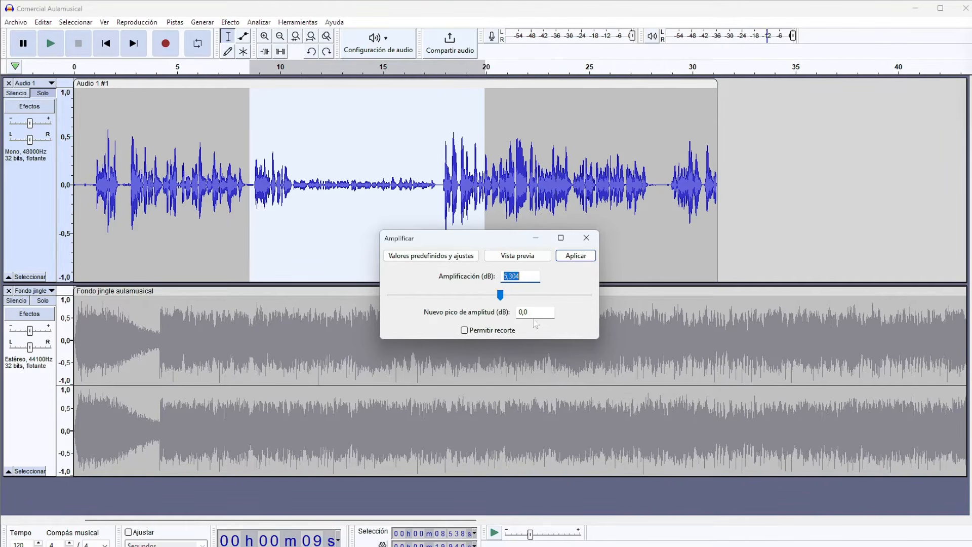
{"action": "left_click", "coordinate": [586, 237]}
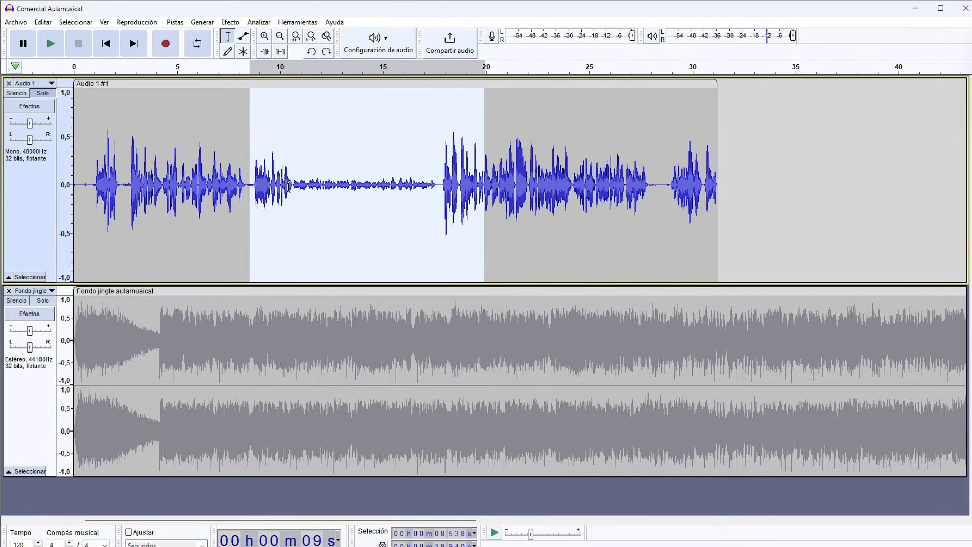
Try an amplification of 13.4 dB on the quiet voice passage from about 10.6 s to 17.6 s and cancel the effect.
{"action": "left_click_drag", "start_coordinate": [292, 186], "coordinate": [437, 187]}
{"action": "left_click", "coordinate": [230, 22]}
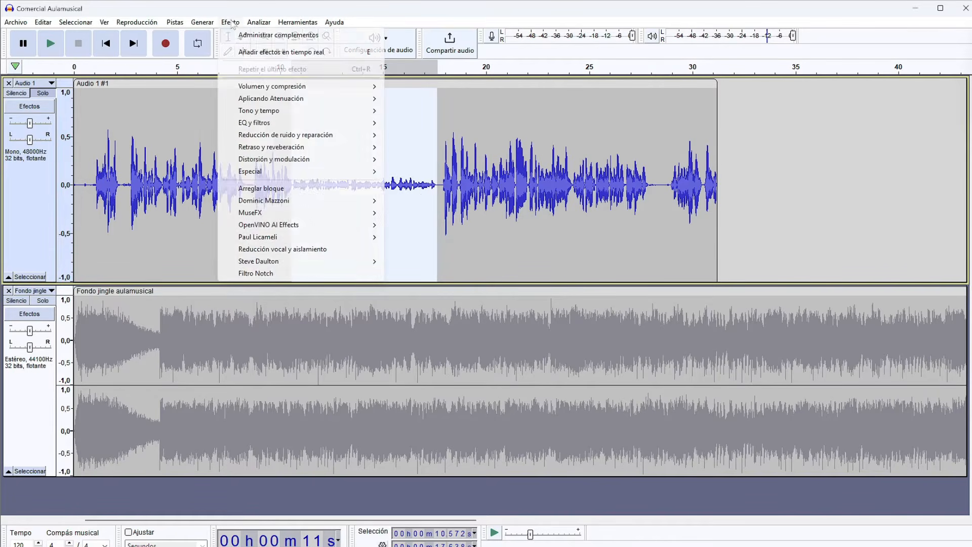
{"action": "mouse_move", "coordinate": [280, 90]}
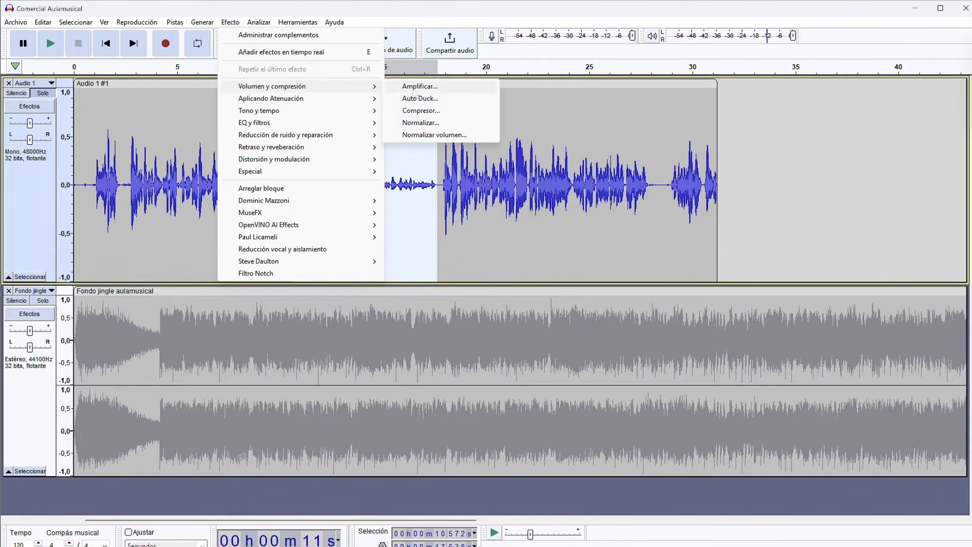
{"action": "left_click", "coordinate": [426, 91]}
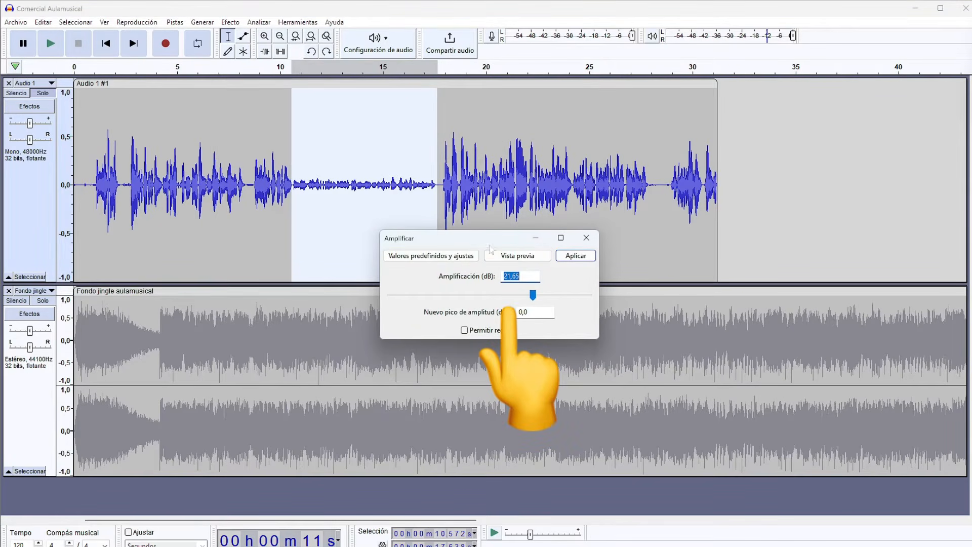
{"action": "mouse_move", "coordinate": [533, 294]}
{"action": "left_mouse_down"}
{"action": "mouse_move", "coordinate": [481, 291]}
{"action": "mouse_move", "coordinate": [529, 291]}
{"action": "mouse_move", "coordinate": [516, 291]}
{"action": "left_mouse_up"}
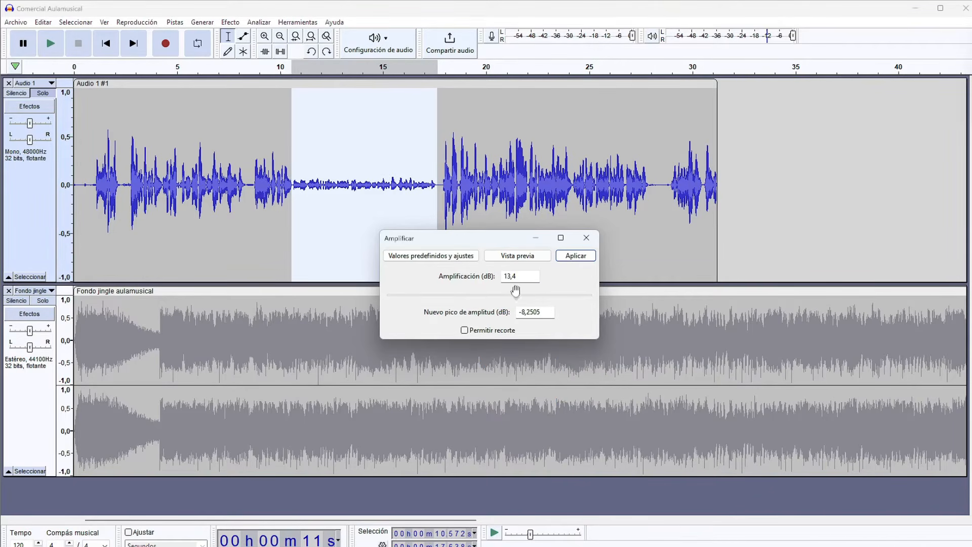
{"action": "left_click", "coordinate": [586, 237]}
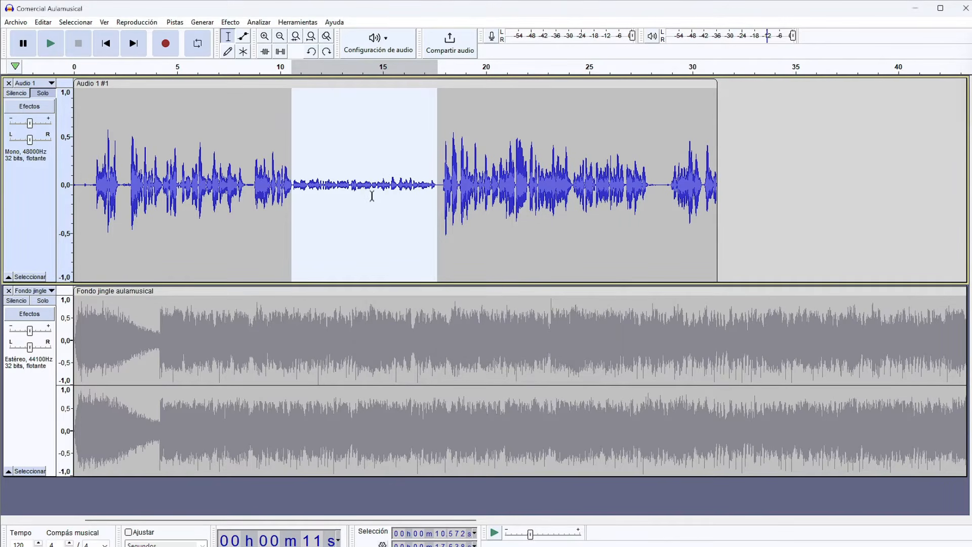
Play the louder voice section from about 17.9 s and check its peak on the playback meter.
{"action": "left_click", "coordinate": [444, 192]}
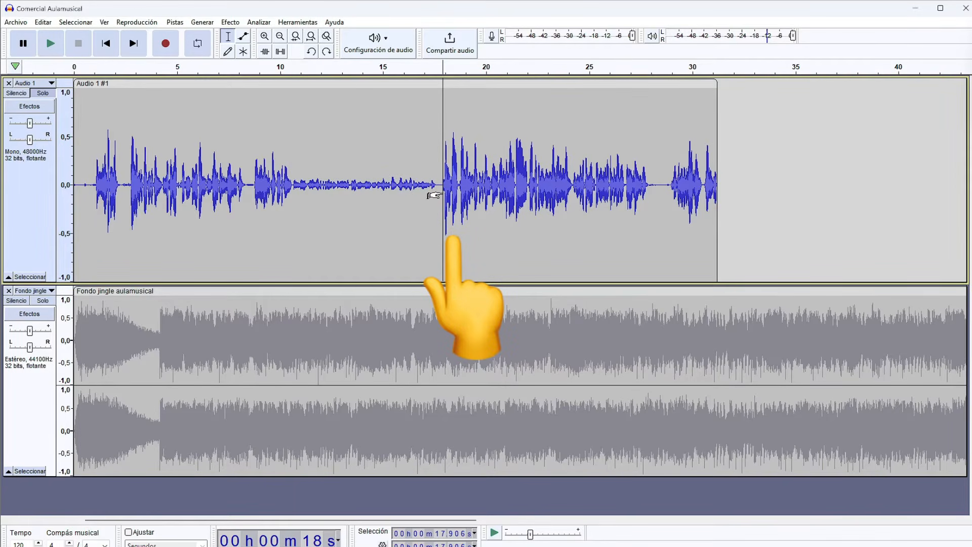
{"action": "key", "text": "space"}
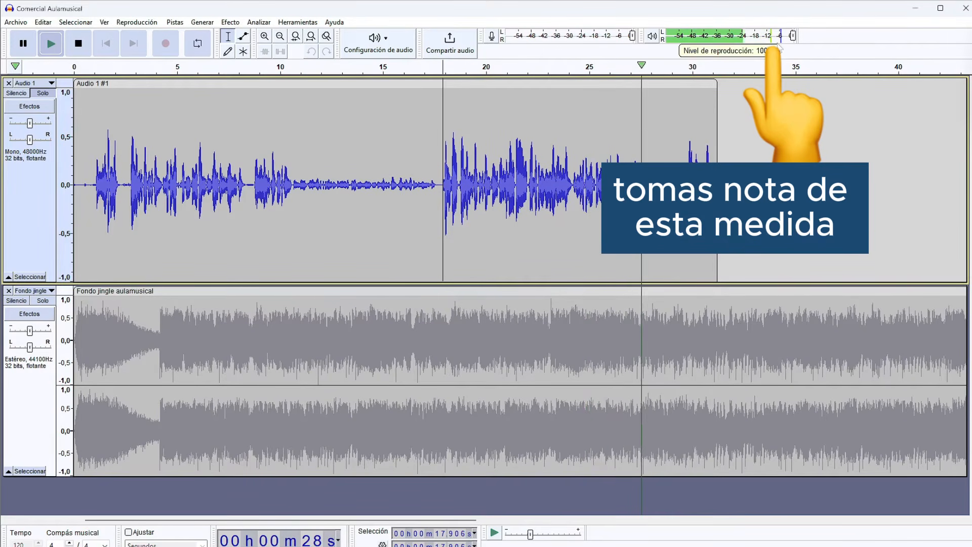
{"action": "key", "text": "space"}
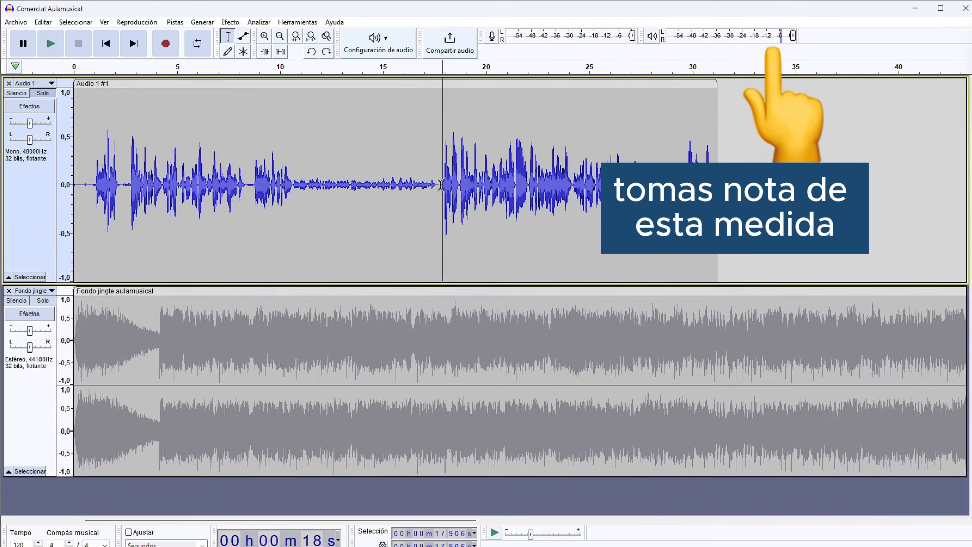
Amplify the quiet voice passage from about 10.5 s to 17.9 s to a new peak amplitude of -6 dB and clear the selection.
{"action": "left_click_drag", "start_coordinate": [441, 185], "coordinate": [290, 183]}
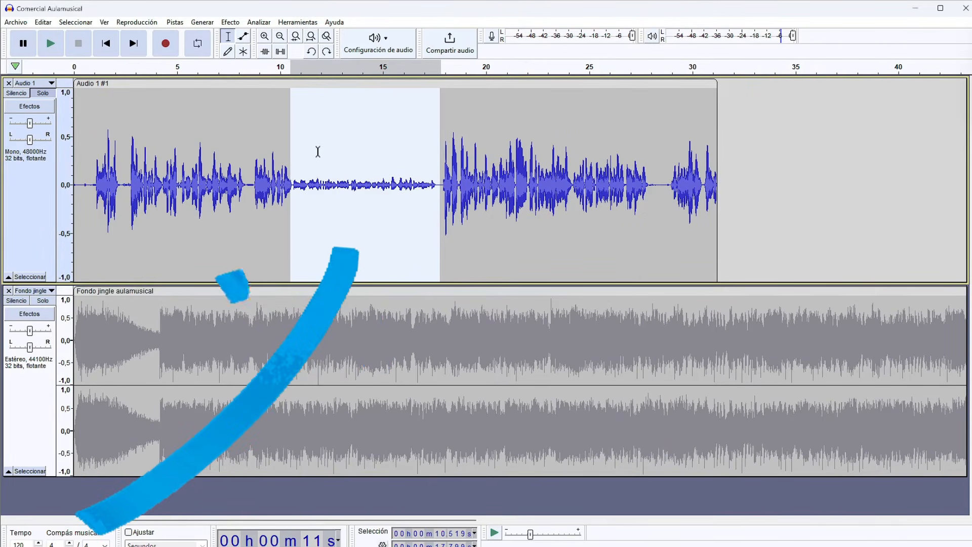
{"action": "key", "text": "shift+Right"}
{"action": "key", "text": "shift+Right"}
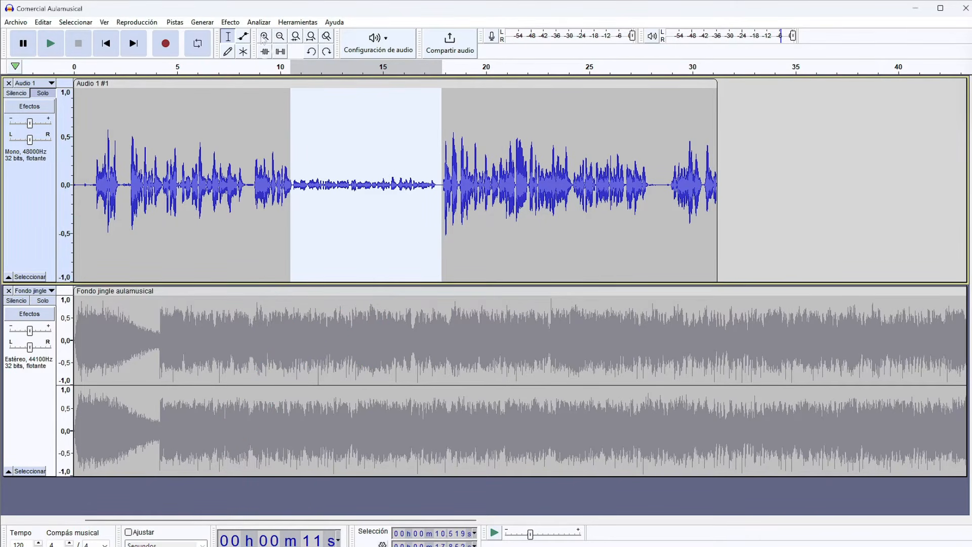
{"action": "left_click", "coordinate": [230, 22]}
{"action": "mouse_move", "coordinate": [273, 87]}
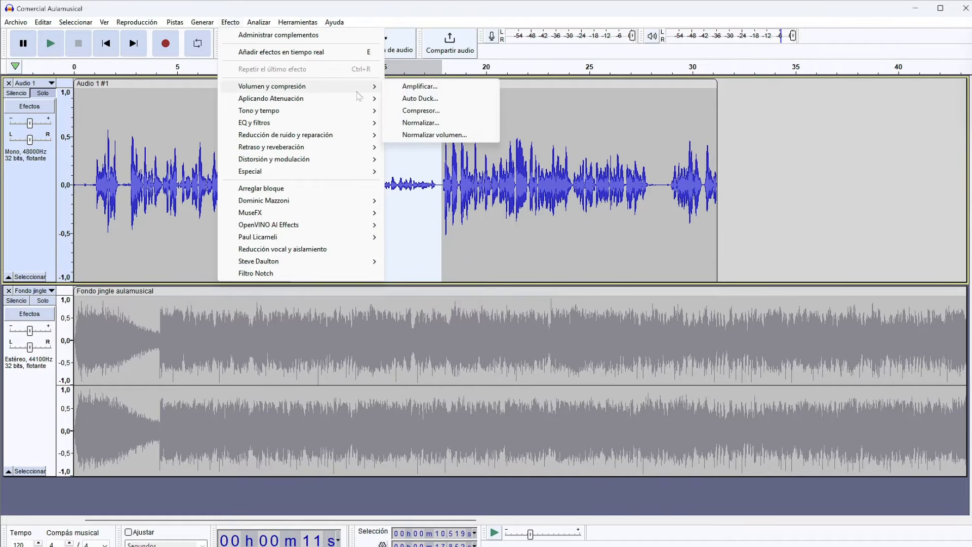
{"action": "left_click", "coordinate": [439, 88]}
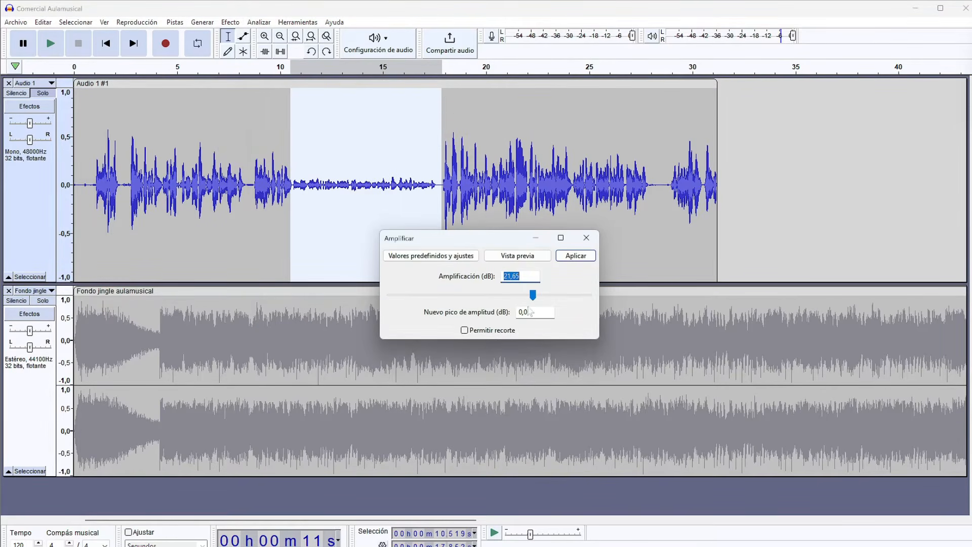
{"action": "left_click_drag", "start_coordinate": [530, 312], "coordinate": [481, 313]}
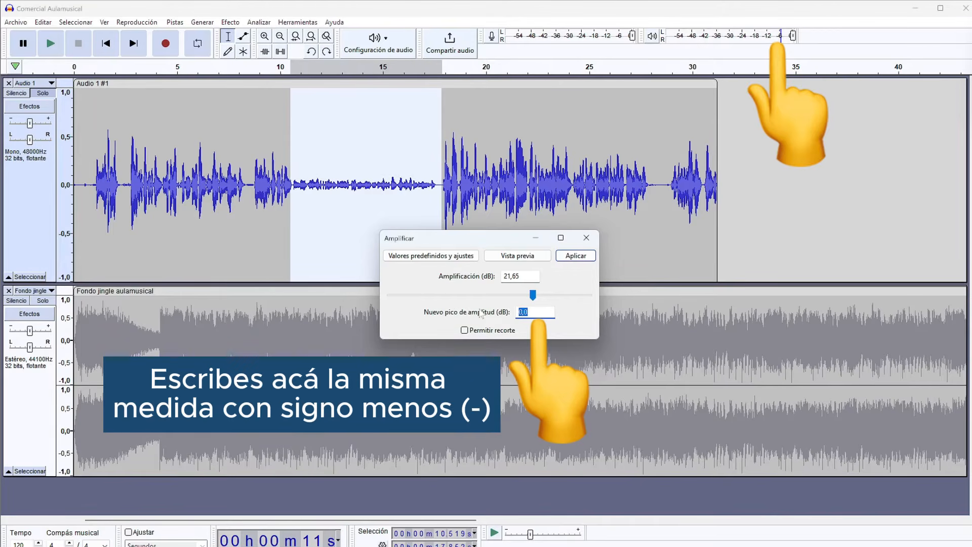
{"action": "type", "text": "-6"}
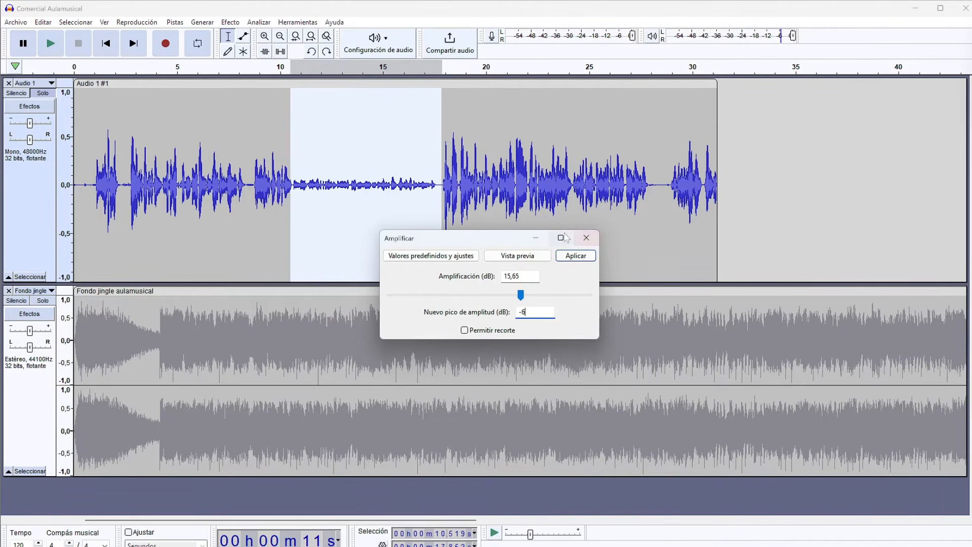
{"action": "left_click", "coordinate": [574, 257]}
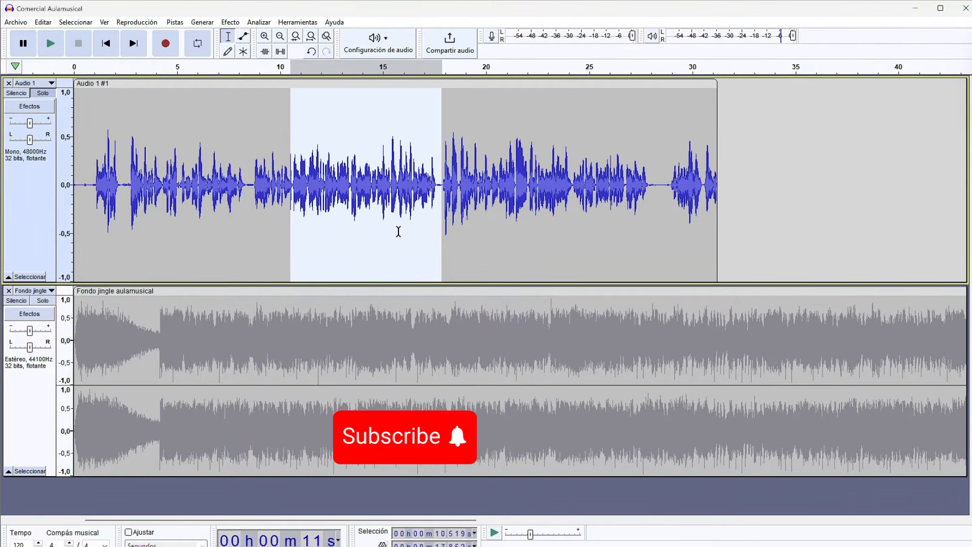
{"action": "left_click", "coordinate": [634, 197]}
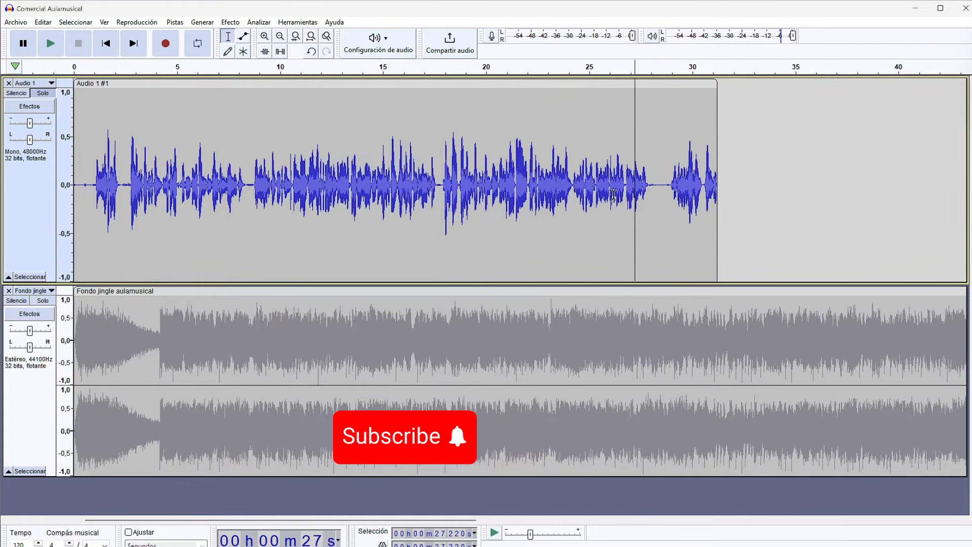
Play the loud voice section from about 17.9 s to 20 s and check its peak on the playback meter.
{"action": "left_click", "coordinate": [170, 192]}
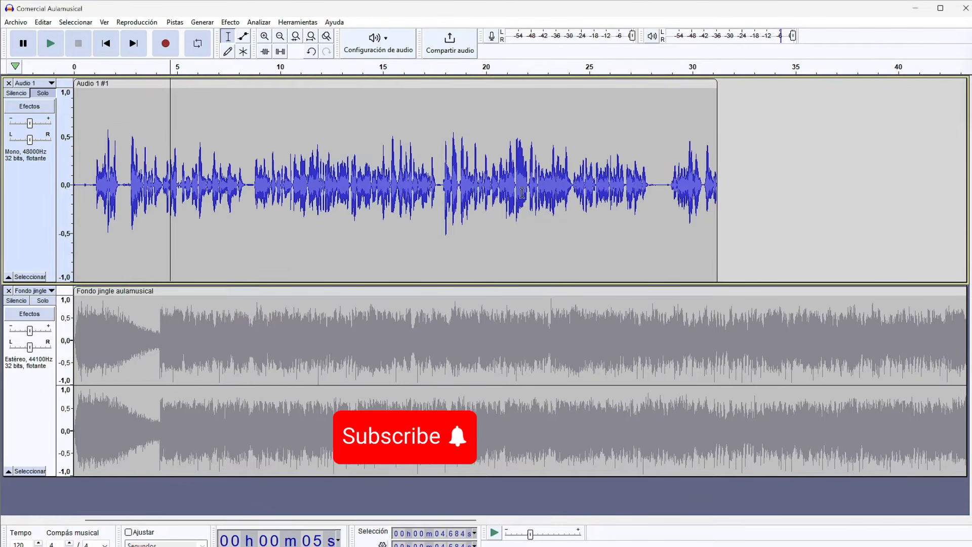
{"action": "left_click", "coordinate": [544, 197]}
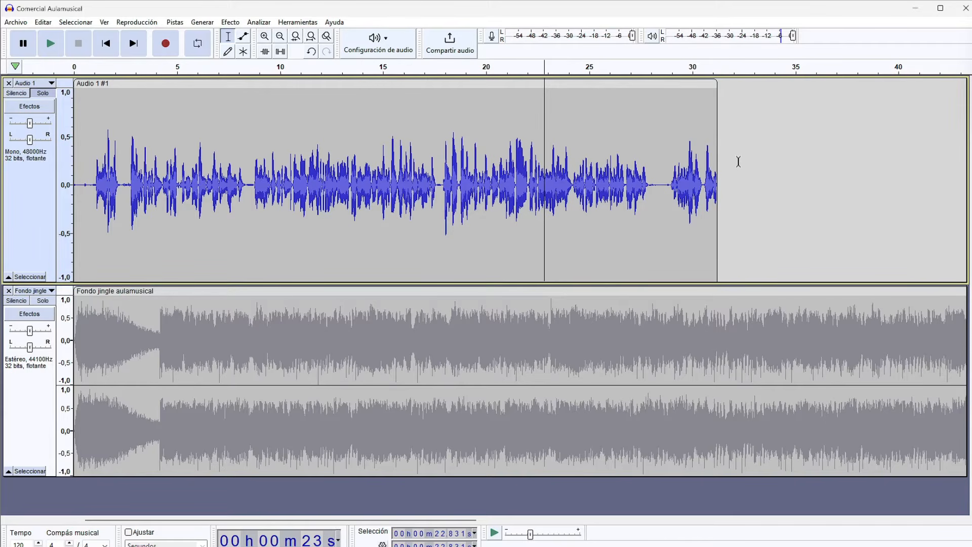
{"action": "left_click_drag", "start_coordinate": [472, 186], "coordinate": [432, 186]}
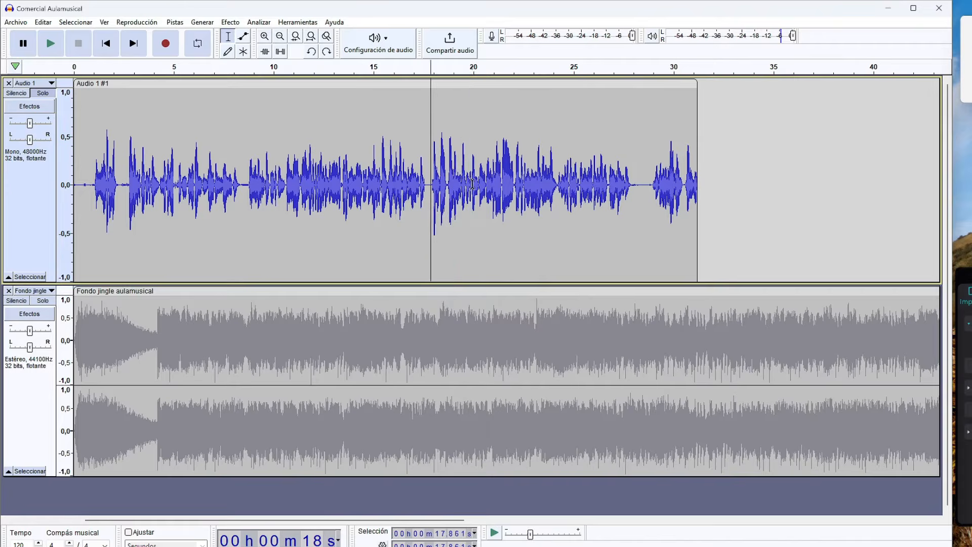
{"action": "left_click_drag", "start_coordinate": [472, 186], "coordinate": [432, 186]}
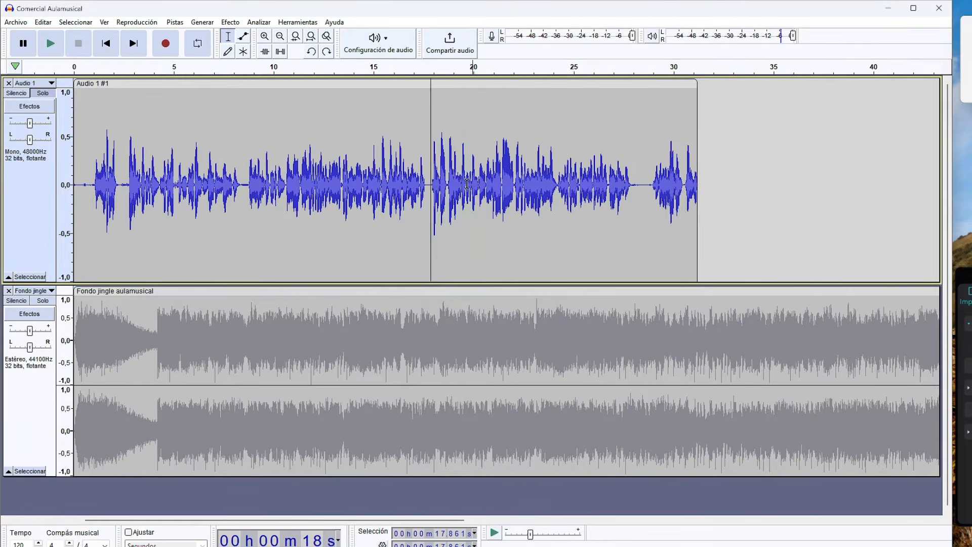
{"action": "left_click_drag", "start_coordinate": [472, 186], "coordinate": [432, 185]}
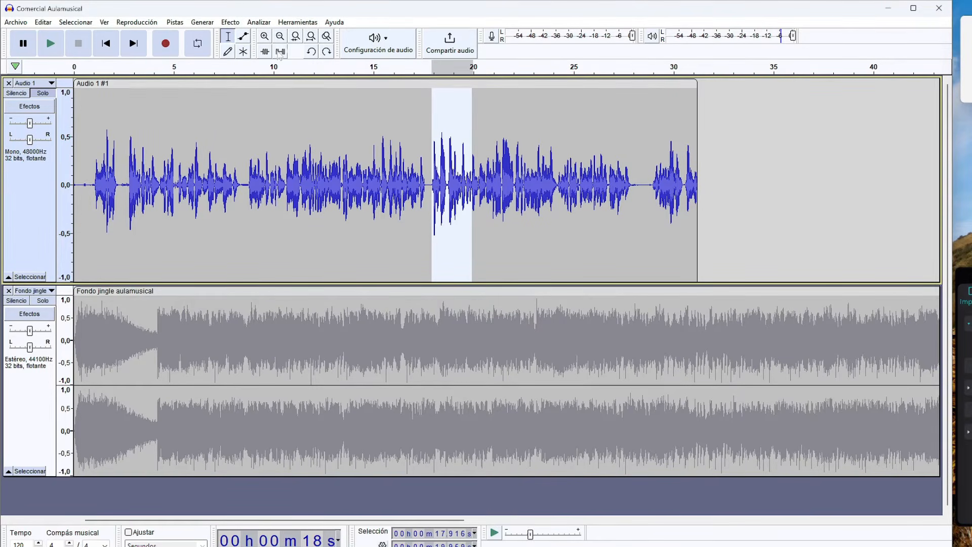
{"action": "key", "text": "space"}
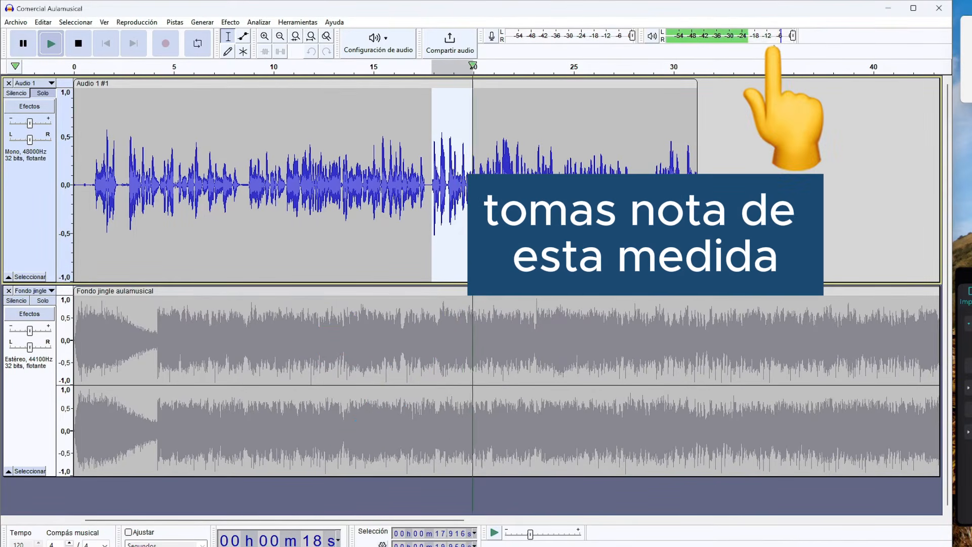
Normalize the whole voice clip to a peak amplitude of -6 dB, with DC offset removal enabled.
{"action": "double_click", "coordinate": [436, 98]}
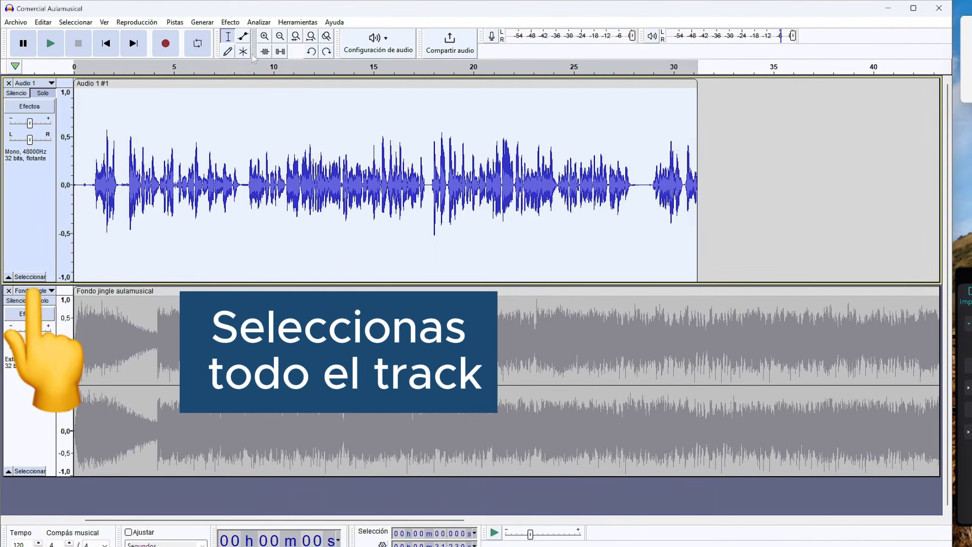
{"action": "left_click", "coordinate": [228, 22]}
{"action": "mouse_move", "coordinate": [364, 86]}
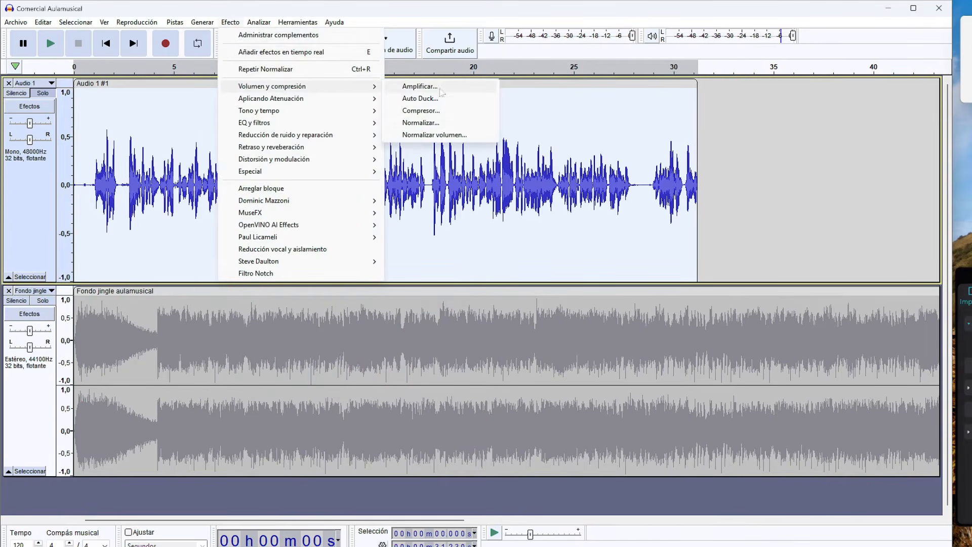
{"action": "left_click", "coordinate": [421, 123]}
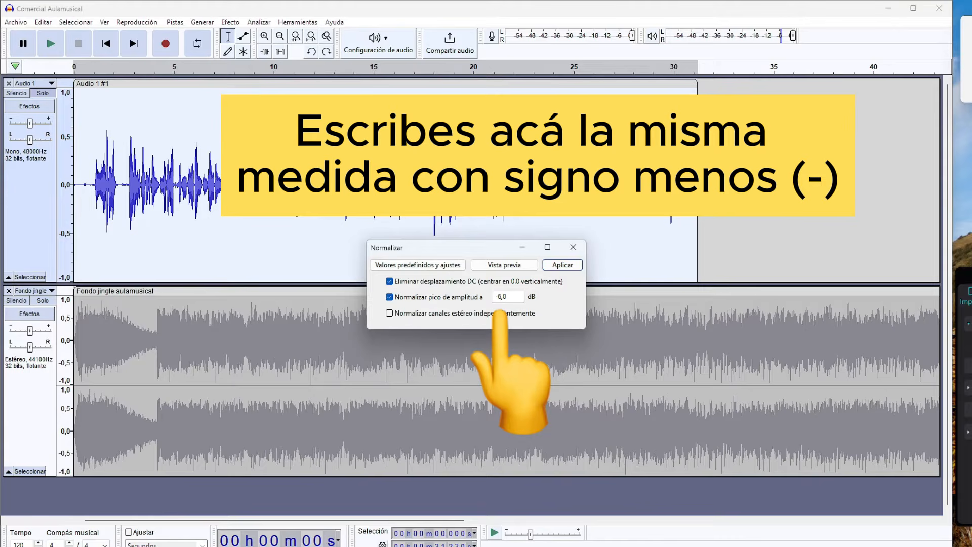
{"action": "left_click", "coordinate": [559, 264]}
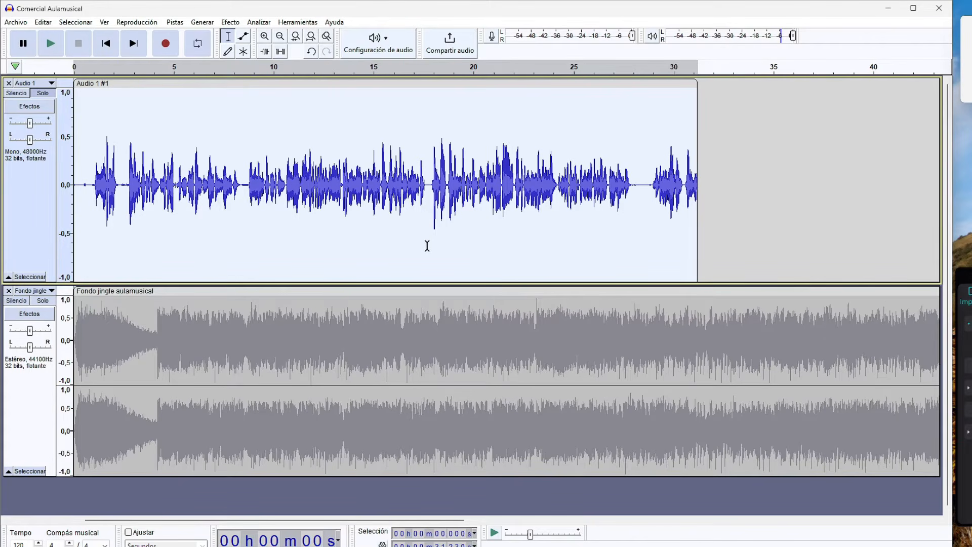
Apply the Compressor effect to the whole voice clip with a threshold of -12 dB and peak-based compression.
{"action": "left_click", "coordinate": [230, 22]}
{"action": "mouse_move", "coordinate": [286, 87]}
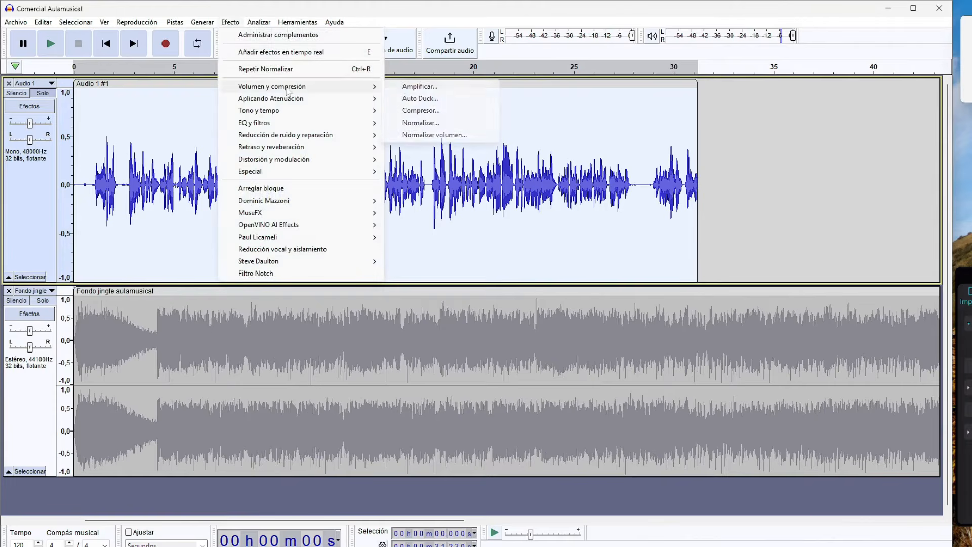
{"action": "left_click", "coordinate": [428, 112]}
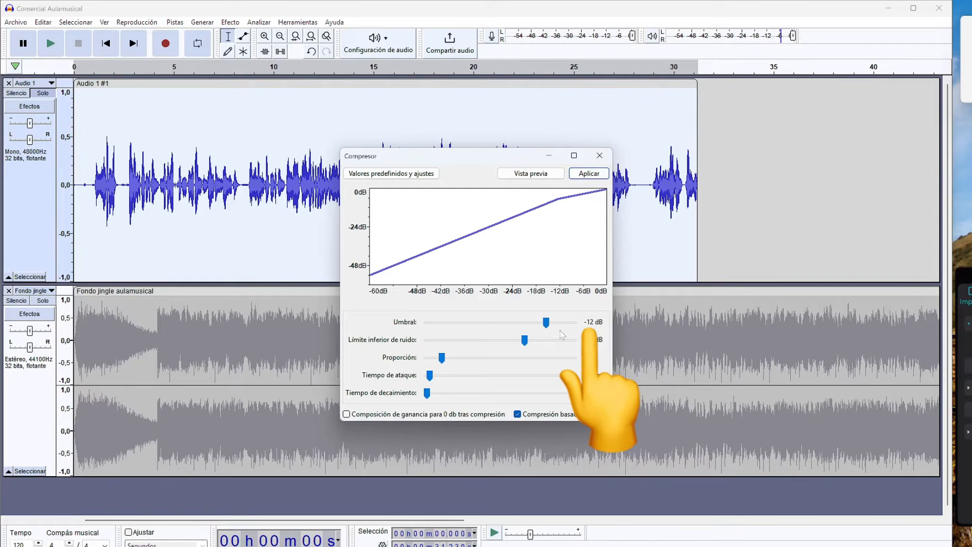
{"action": "left_click", "coordinate": [596, 174]}
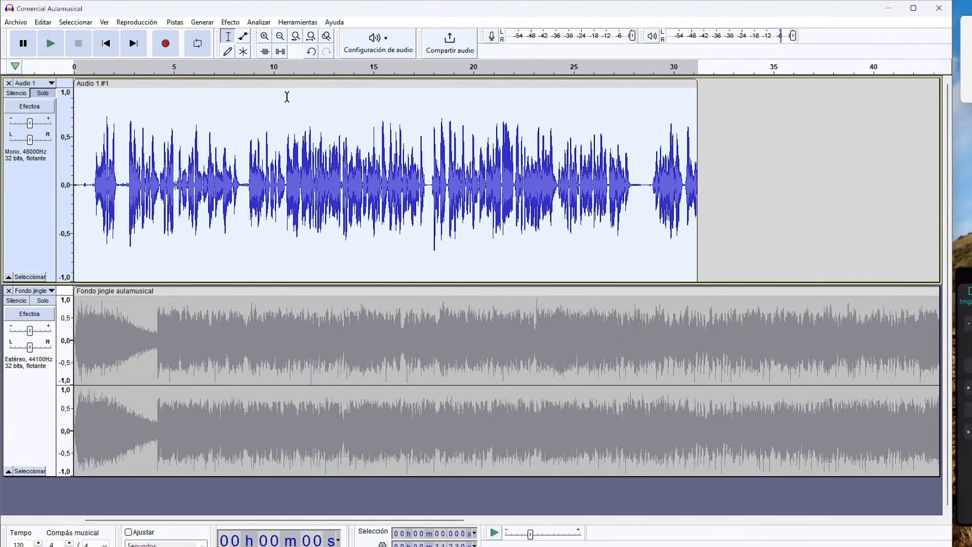
Apply the Limiter effect to the whole voice clip with a soft limit at -3 dB and no make-up gain.
{"action": "left_click", "coordinate": [231, 22]}
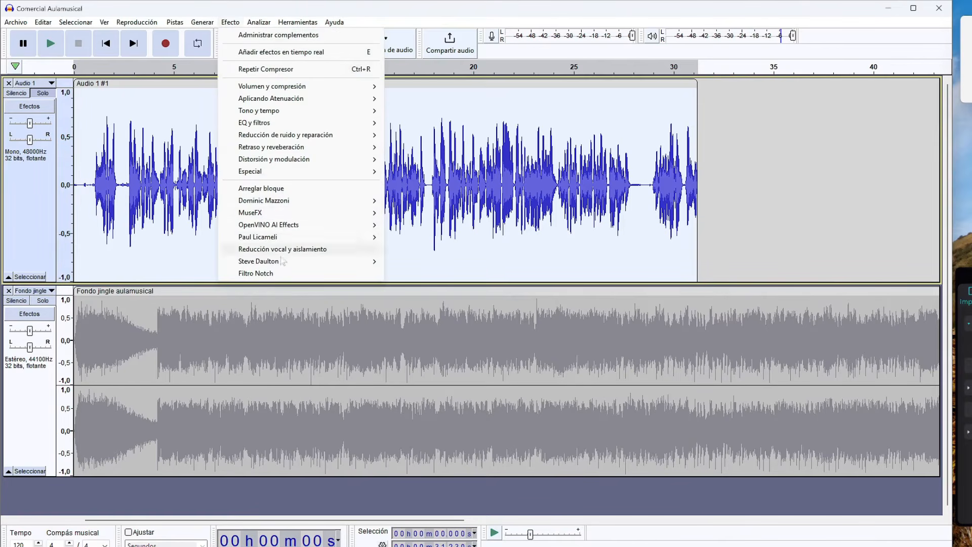
{"action": "mouse_move", "coordinate": [286, 261]}
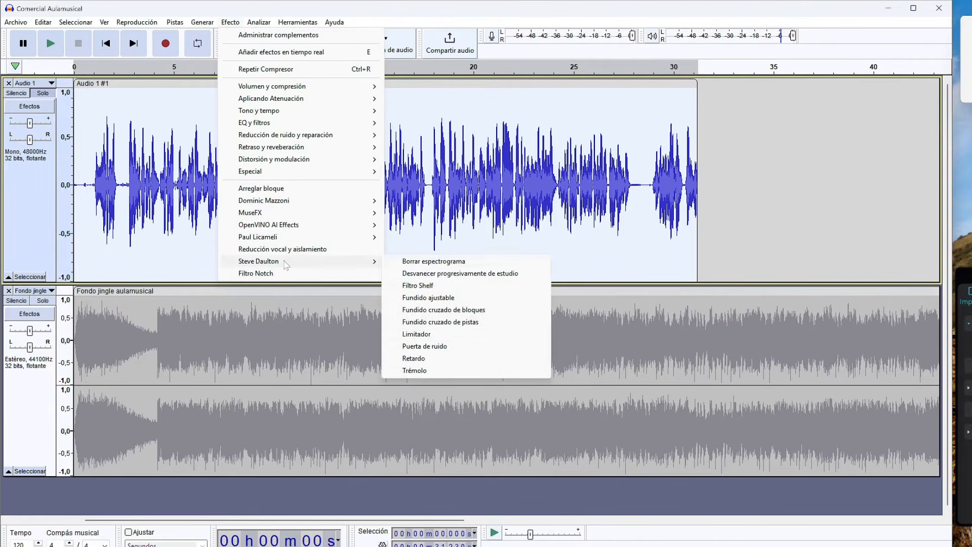
{"action": "left_click", "coordinate": [417, 334]}
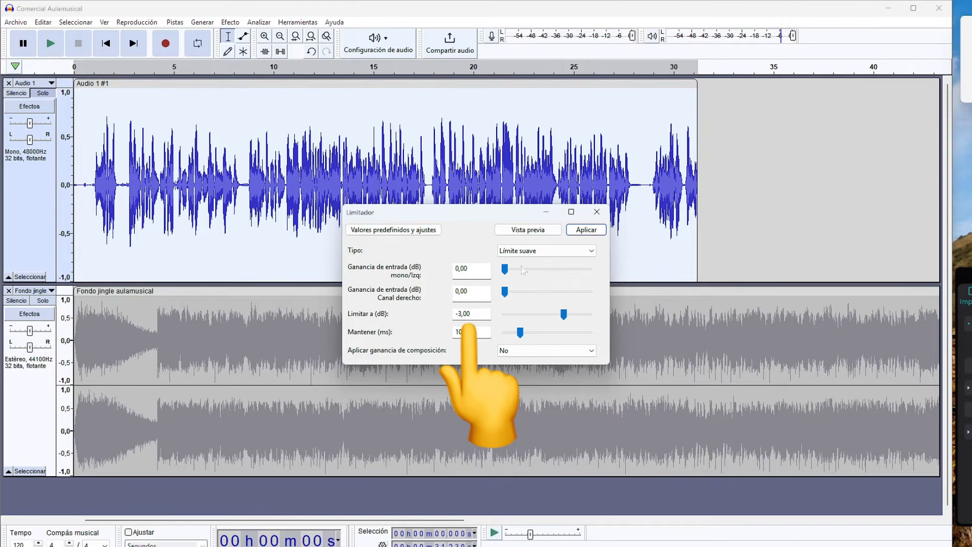
{"action": "left_click", "coordinate": [586, 229]}
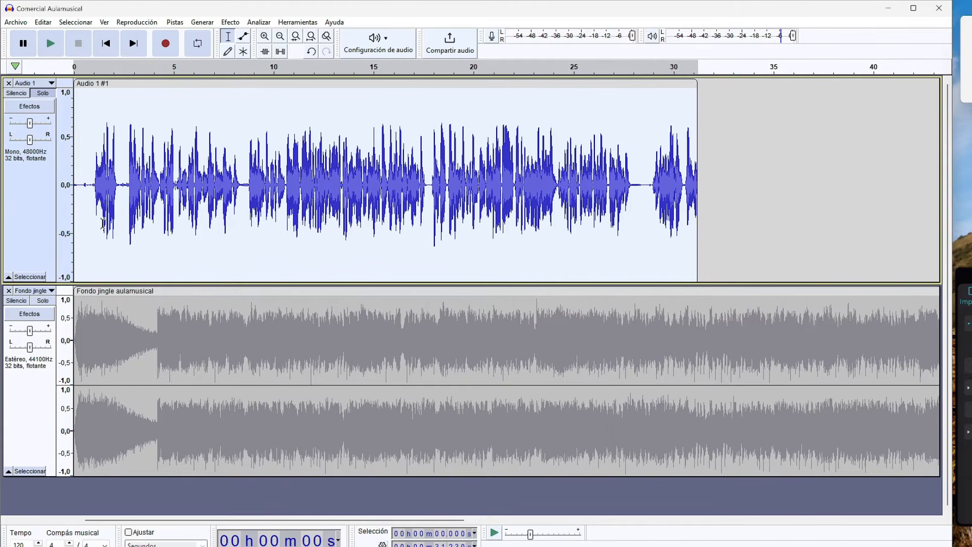
Capture a Noise Reduction profile from the silent first second or so of the voice track.
{"action": "left_click", "coordinate": [264, 37]}
{"action": "left_click", "coordinate": [264, 36]}
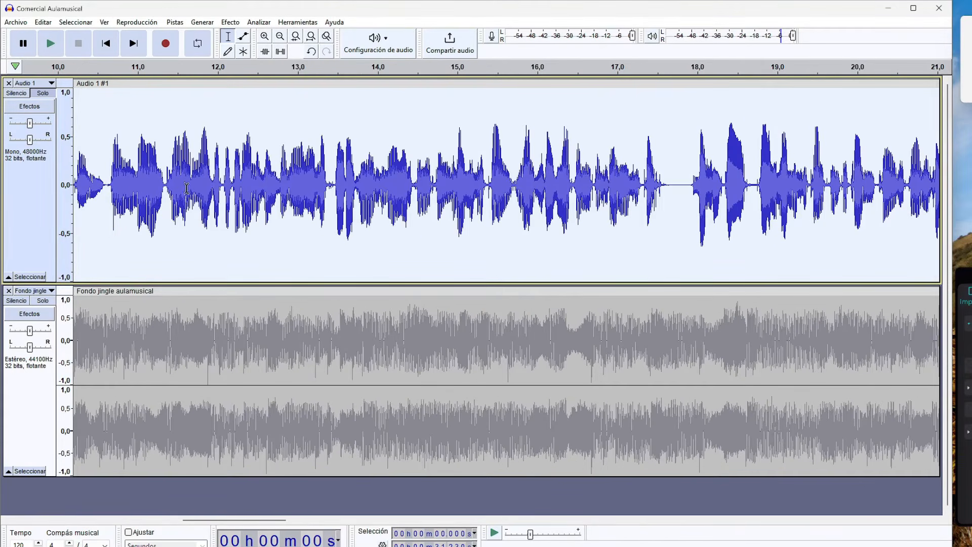
{"action": "left_click", "coordinate": [106, 43]}
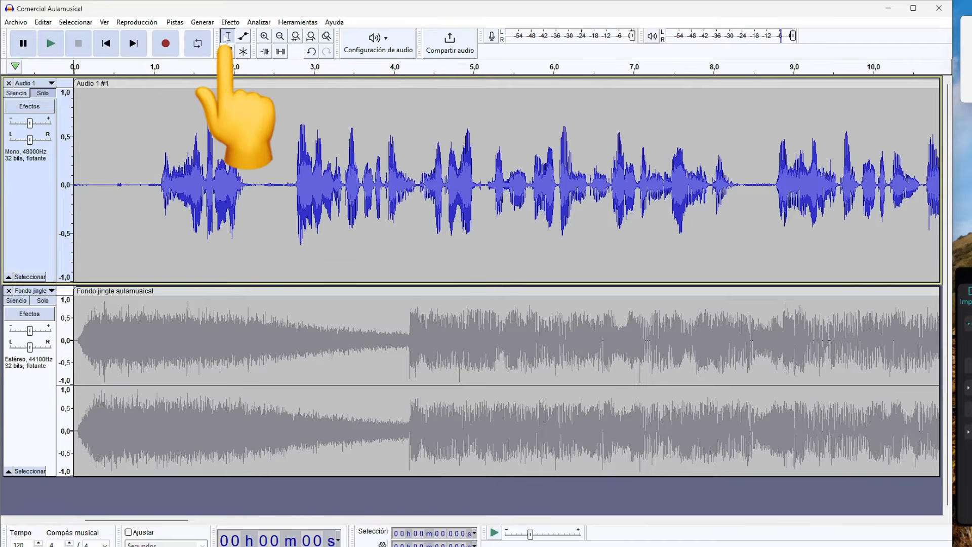
{"action": "left_click_drag", "start_coordinate": [149, 186], "coordinate": [74, 186]}
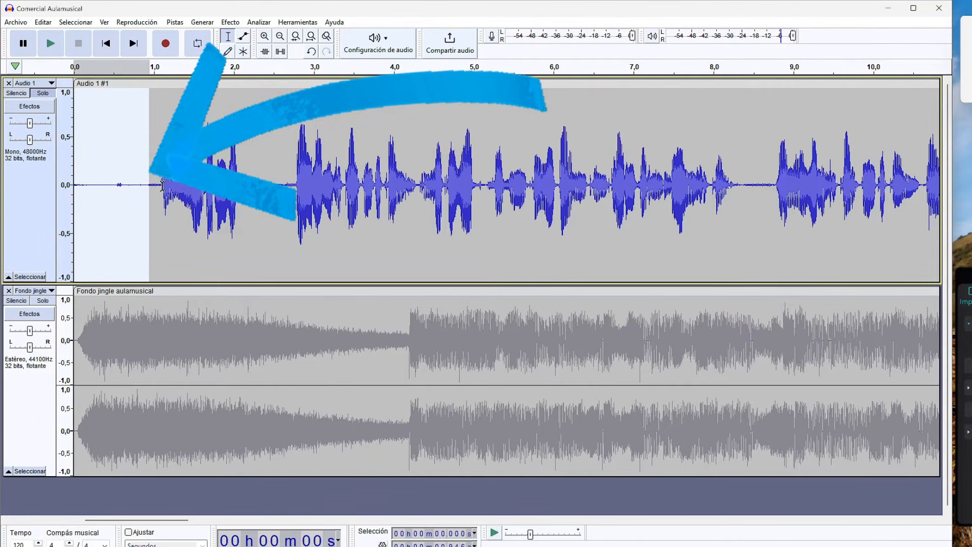
{"action": "left_click_drag", "start_coordinate": [154, 185], "coordinate": [75, 186]}
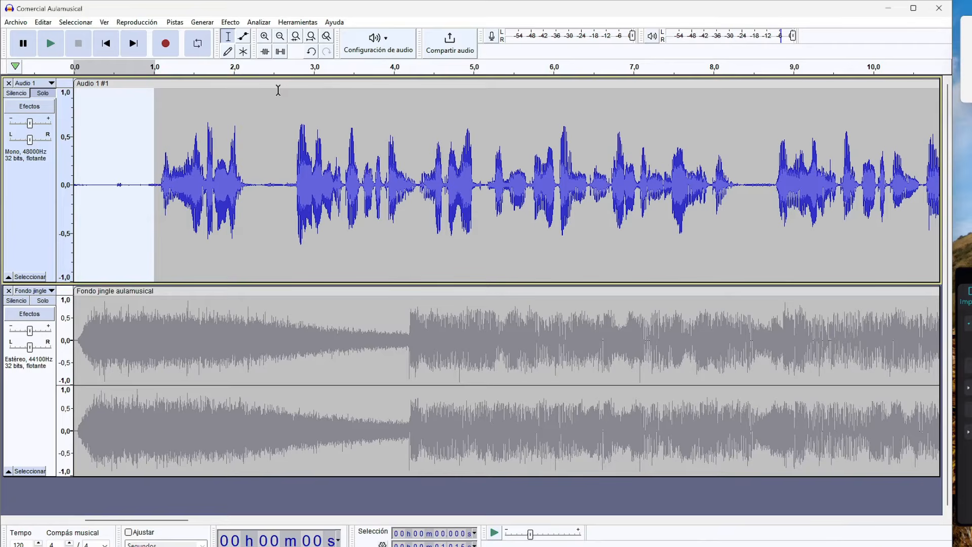
{"action": "left_click", "coordinate": [230, 23]}
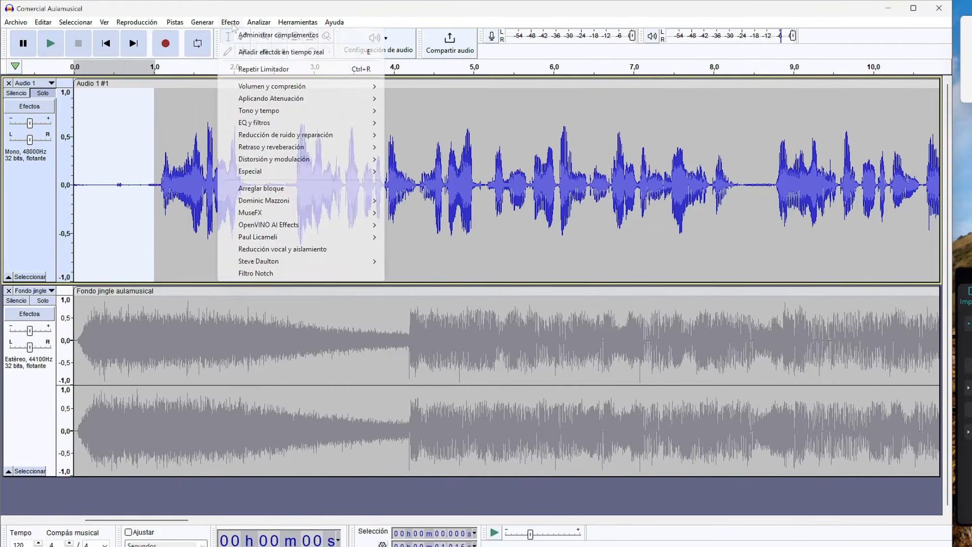
{"action": "mouse_move", "coordinate": [298, 141]}
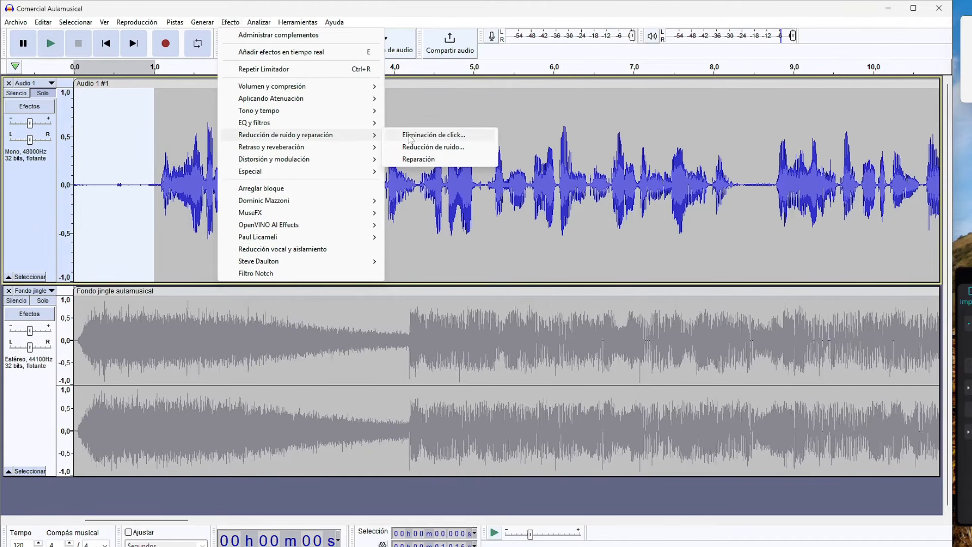
{"action": "left_click", "coordinate": [472, 149]}
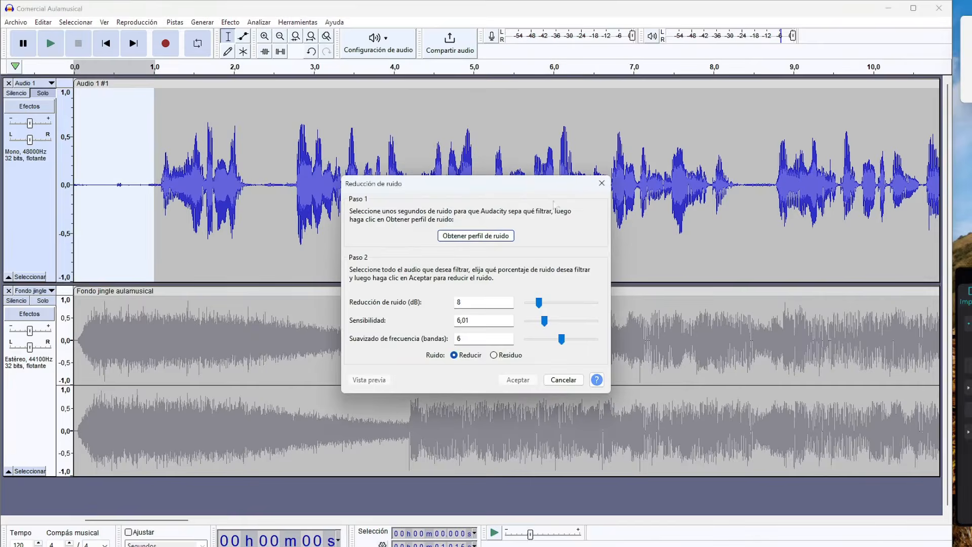
{"action": "left_click", "coordinate": [494, 240]}
Apply Noise Reduction to the whole voice clip with 8 dB reduction, sensitivity 6.01 and 6 frequency smoothing bands.
{"action": "double_click", "coordinate": [143, 197]}
{"action": "left_click", "coordinate": [230, 22]}
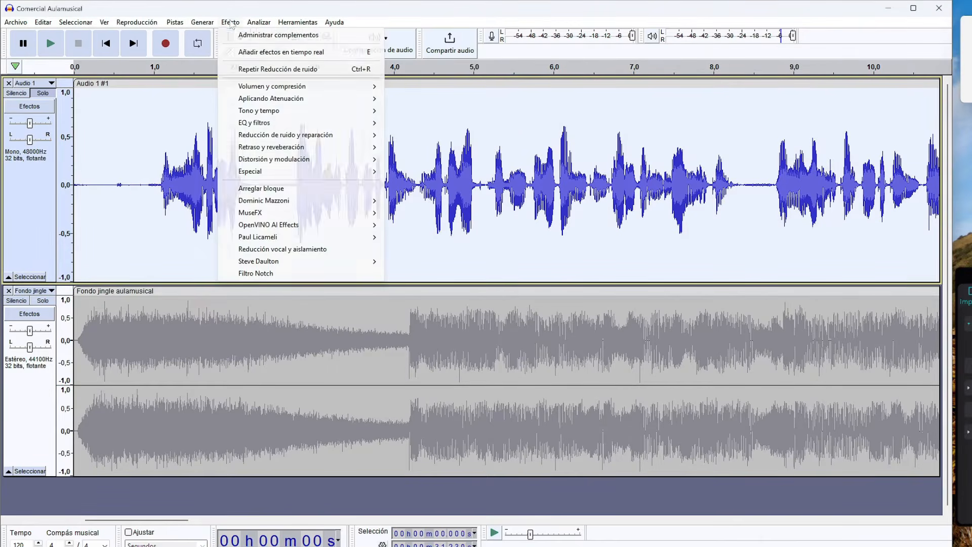
{"action": "mouse_move", "coordinate": [286, 146]}
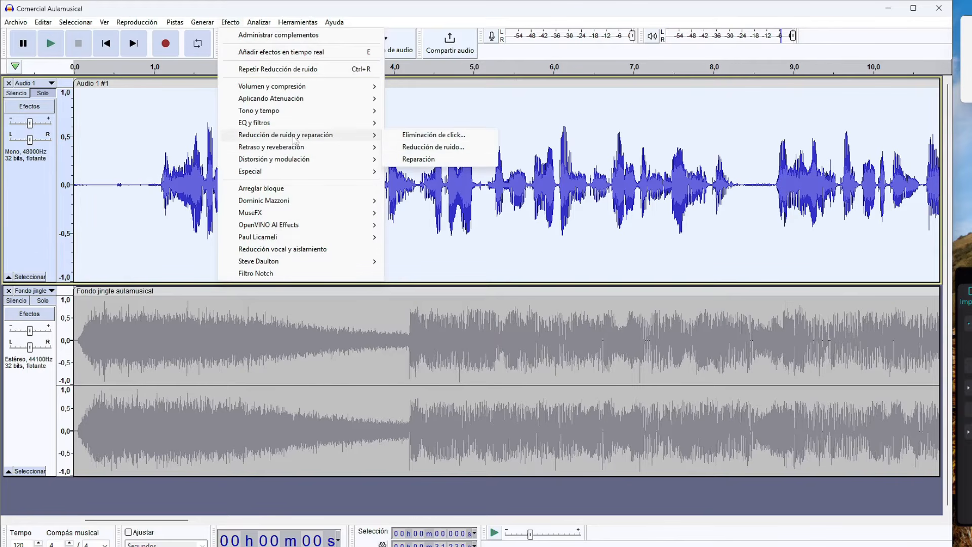
{"action": "left_click", "coordinate": [410, 147]}
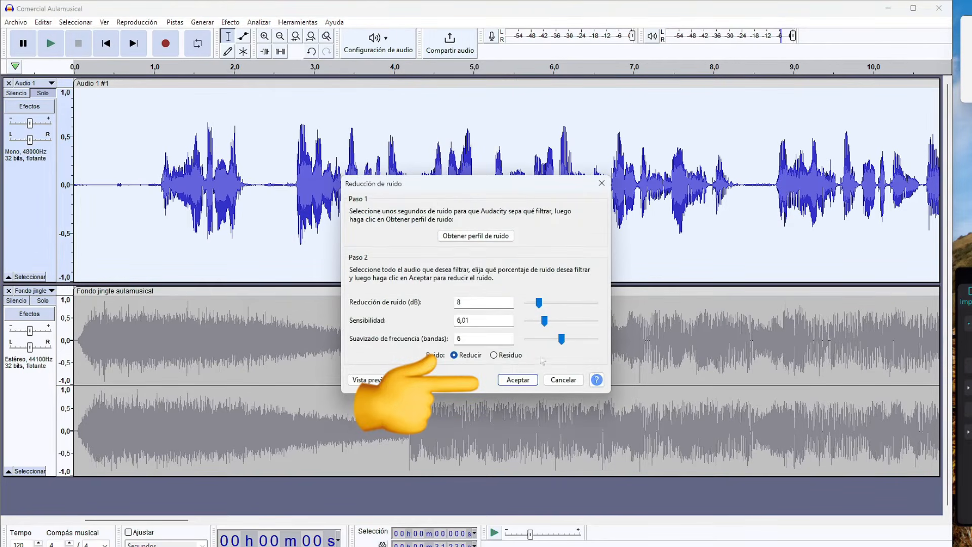
{"action": "left_click", "coordinate": [518, 380]}
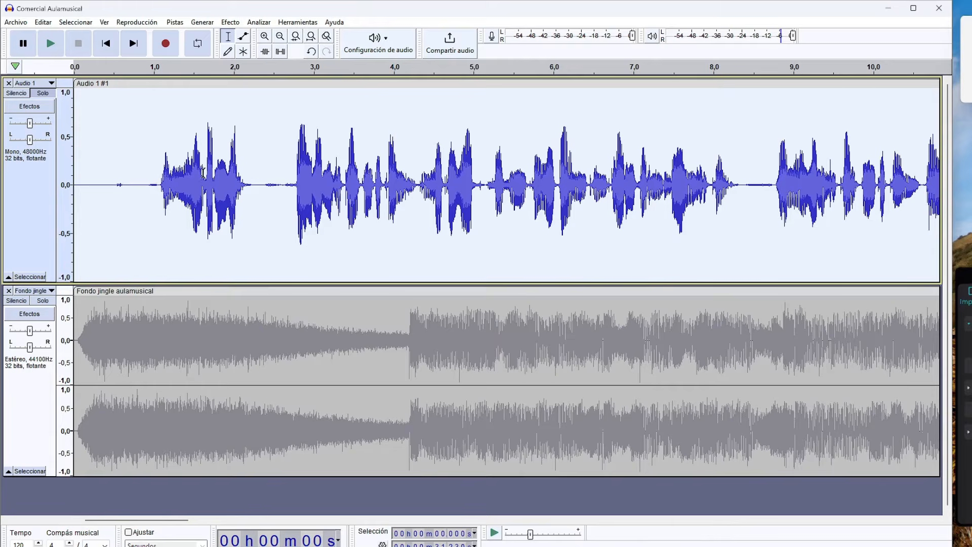
Analyze the voice clip's noise level with the Noise Gate effect to obtain a recommended threshold, and dismiss the result.
{"action": "left_click", "coordinate": [231, 23]}
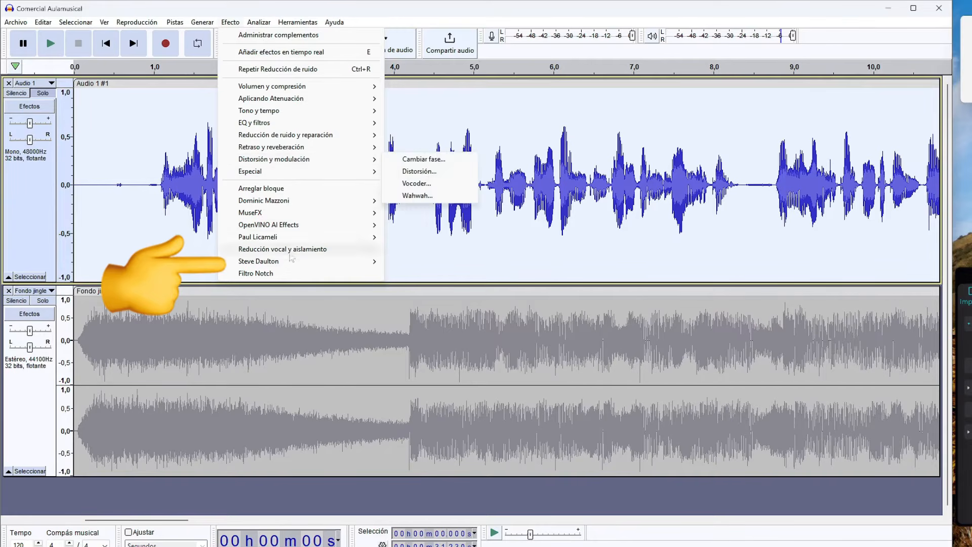
{"action": "mouse_move", "coordinate": [329, 261]}
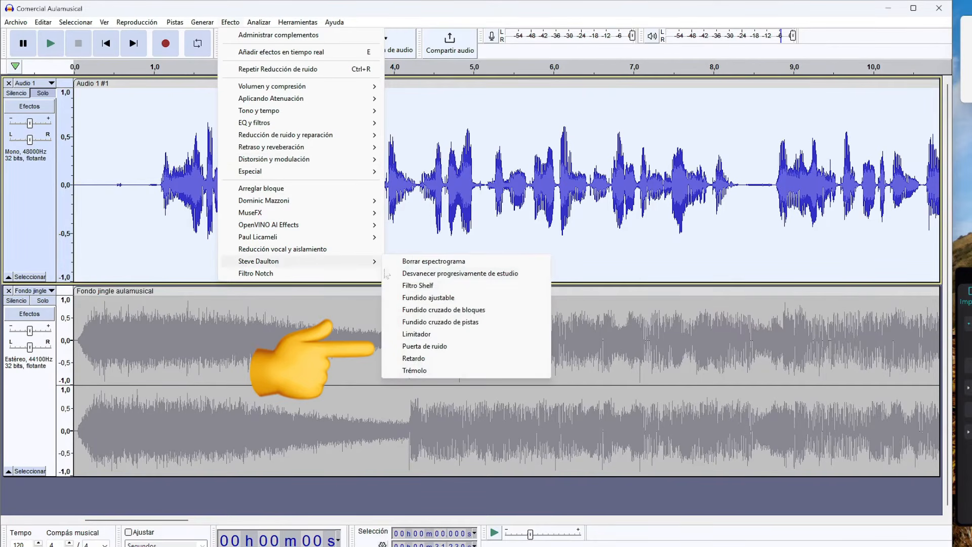
{"action": "left_click", "coordinate": [443, 348]}
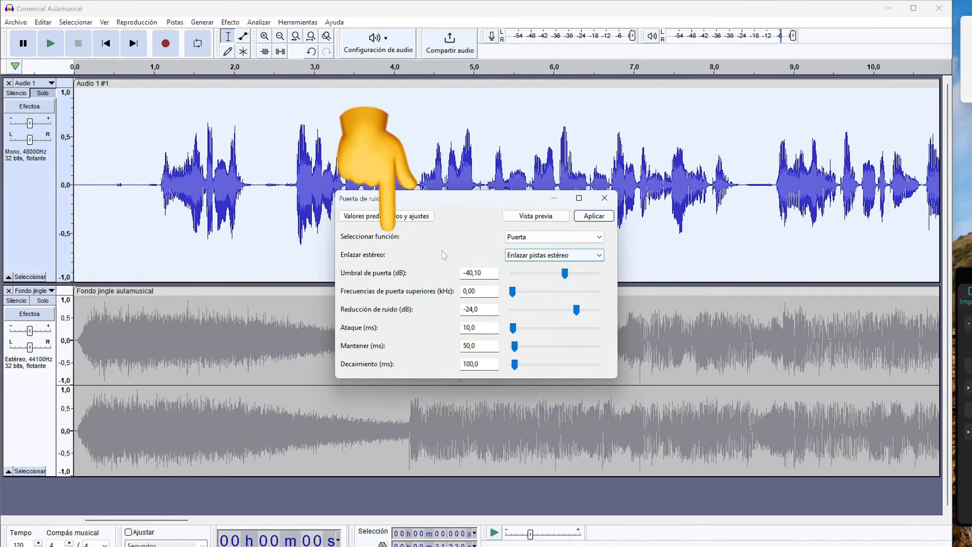
{"action": "left_click", "coordinate": [530, 238]}
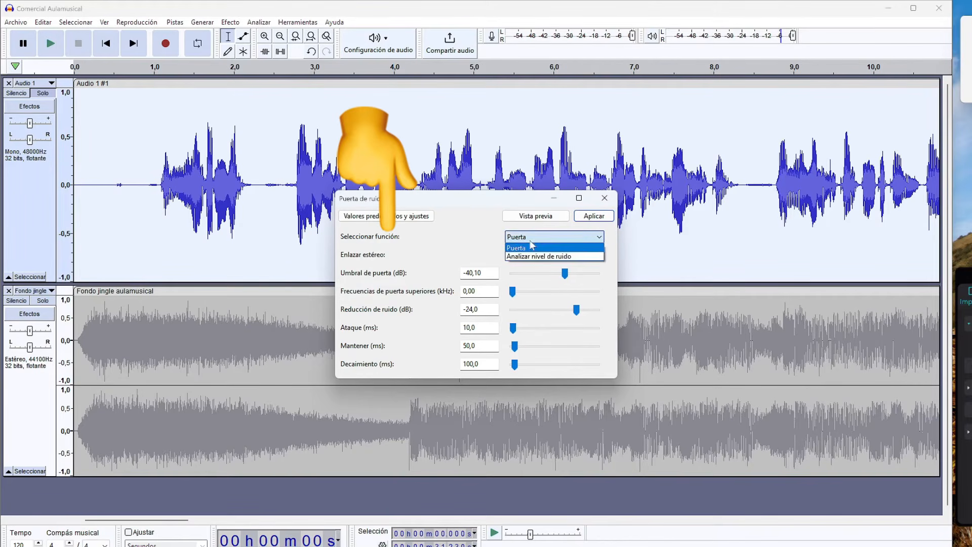
{"action": "left_click", "coordinate": [534, 256]}
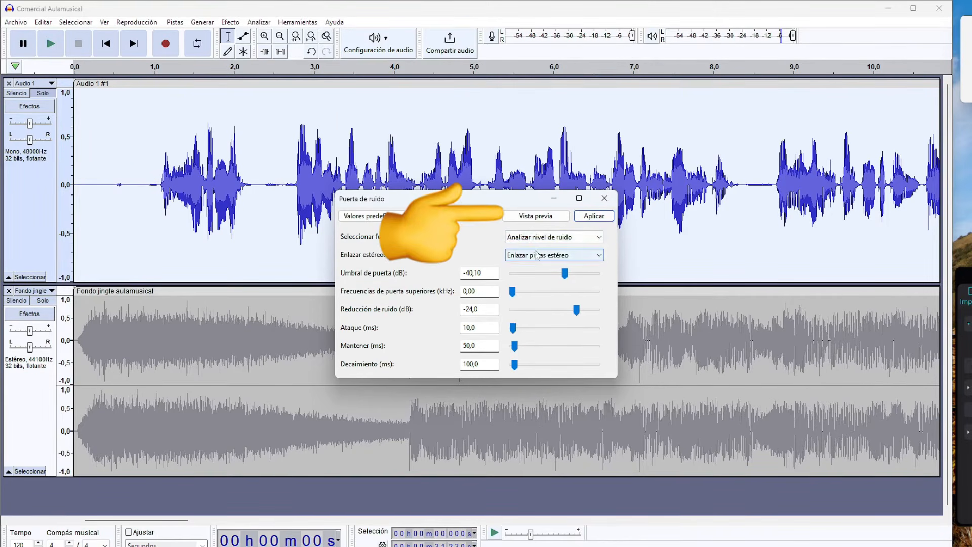
{"action": "left_click", "coordinate": [532, 220]}
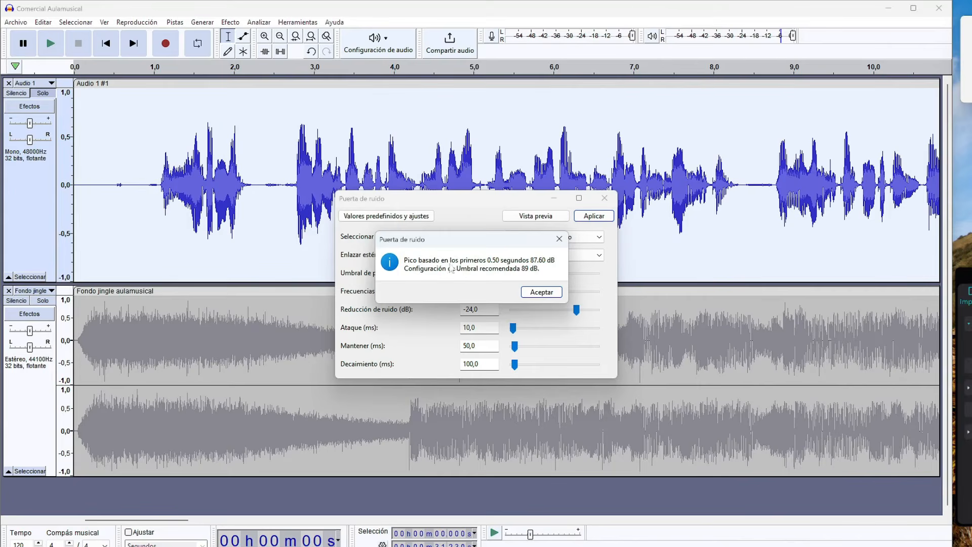
{"action": "left_click", "coordinate": [541, 292]}
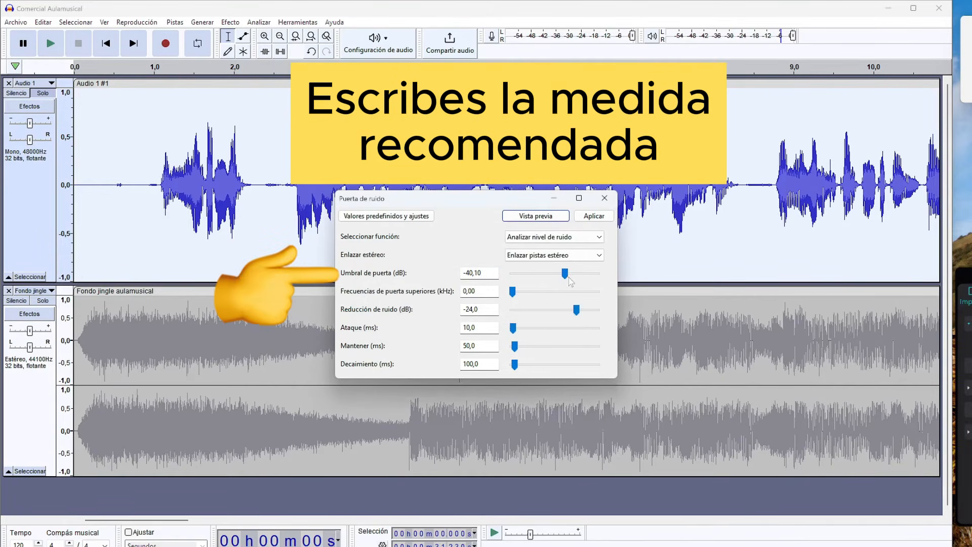
Apply the Noise Gate to the voice clip with the Puerta function and a gate threshold of -89.5 dB.
{"action": "left_click_drag", "start_coordinate": [565, 274], "coordinate": [519, 274]}
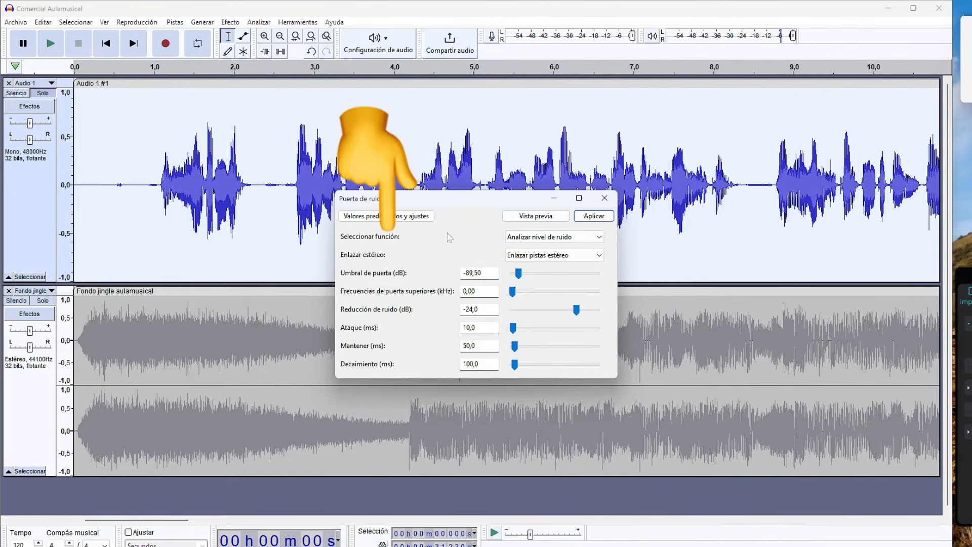
{"action": "left_click", "coordinate": [555, 237]}
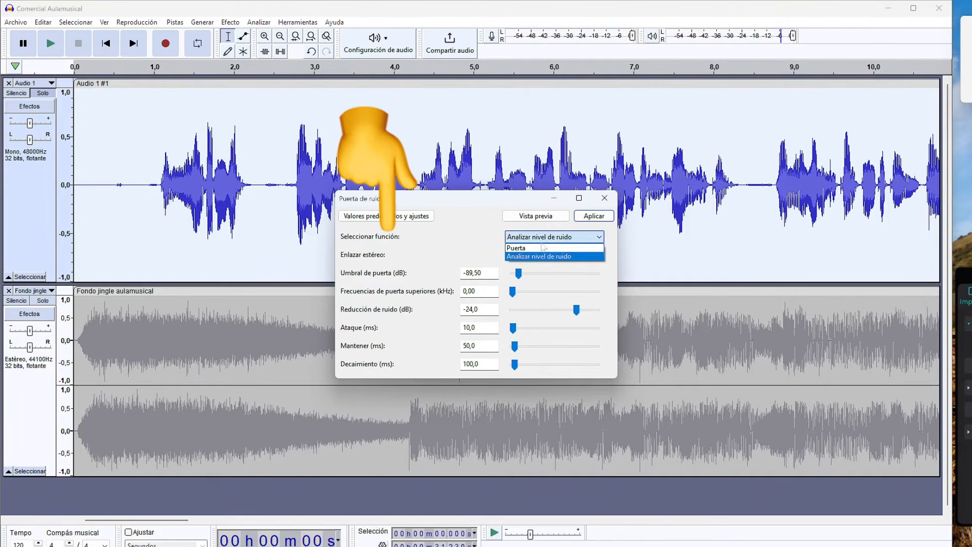
{"action": "left_click", "coordinate": [552, 248]}
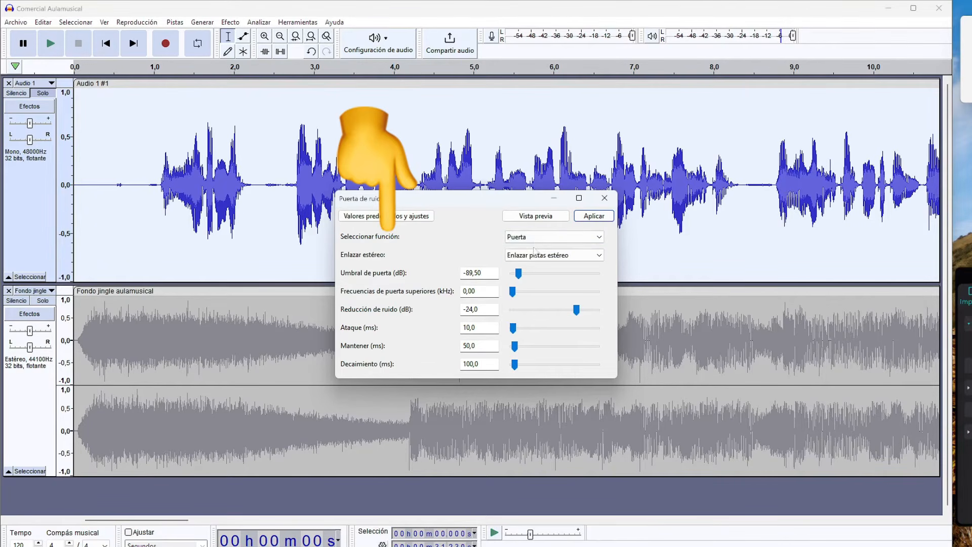
{"action": "left_click", "coordinate": [599, 218]}
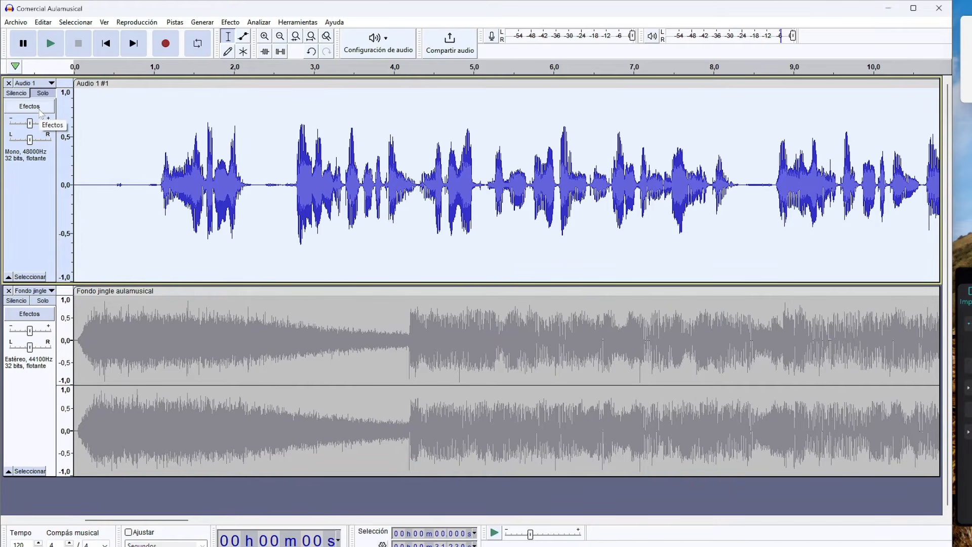
Open the voice track's real-time effects and look through the available Audacity and VST3 effect groups.
{"action": "left_click", "coordinate": [20, 107]}
{"action": "left_click", "coordinate": [76, 94]}
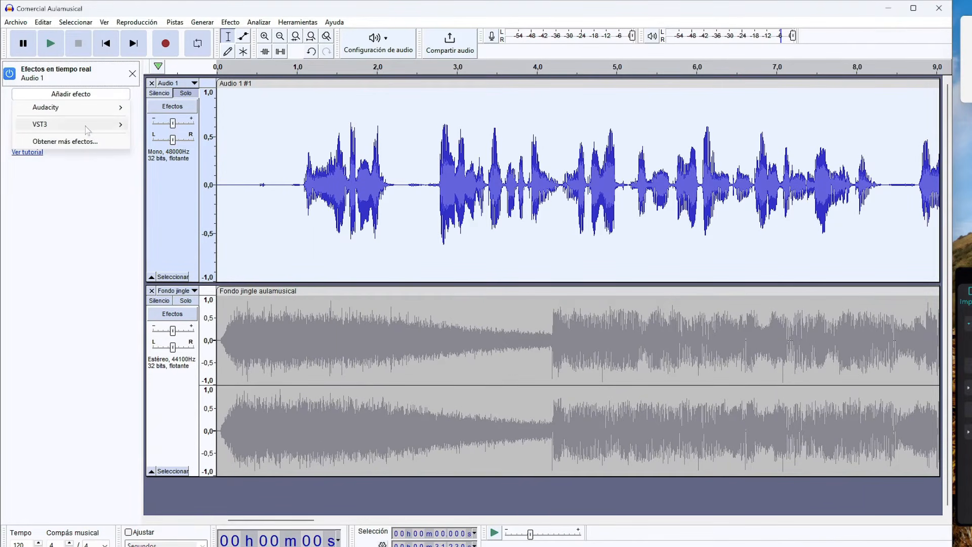
{"action": "mouse_move", "coordinate": [101, 125]}
{"action": "mouse_move", "coordinate": [162, 124]}
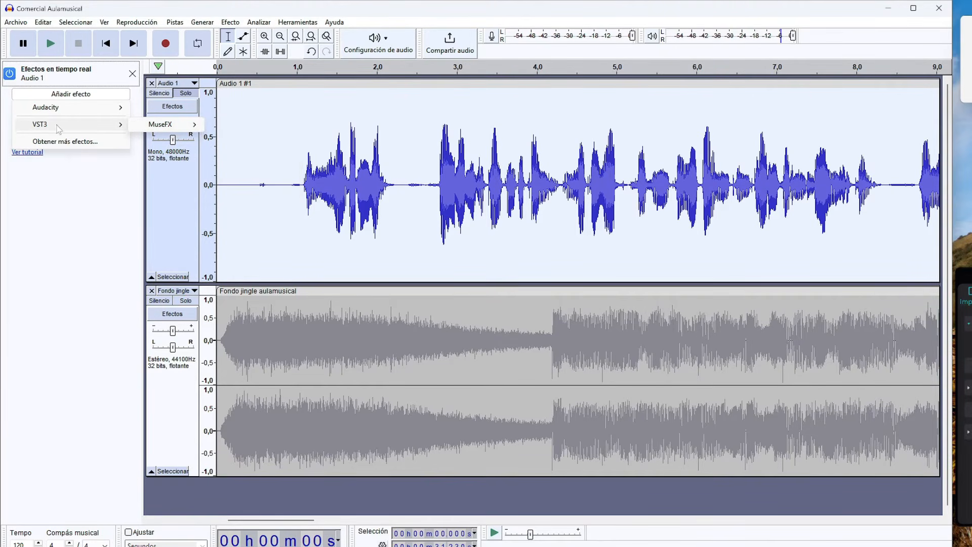
{"action": "left_click", "coordinate": [53, 215]}
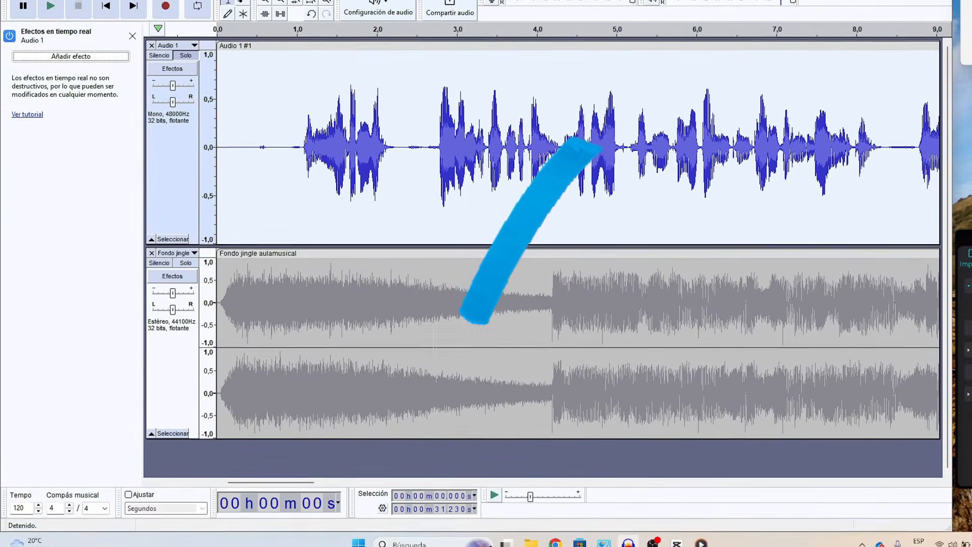
Switch to Muse Hub, get the Muse FX Chorus effect, and return to the Audacity project.
{"action": "left_click", "coordinate": [446, 544]}
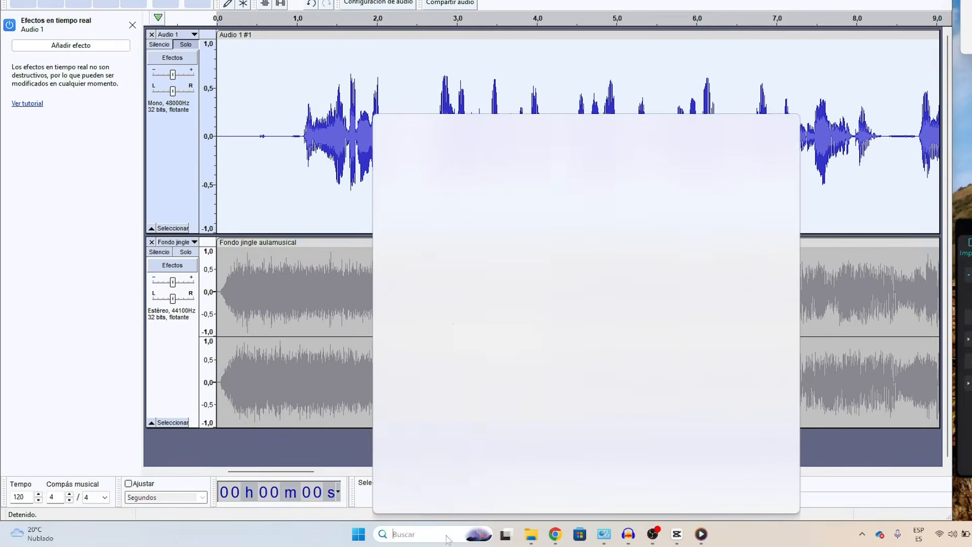
{"action": "type", "text": "muse"}
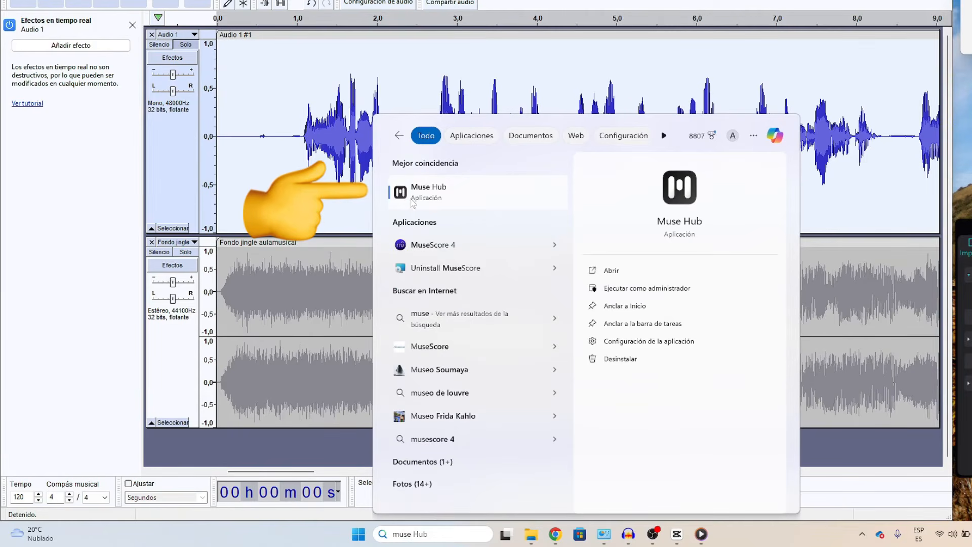
{"action": "left_click", "coordinate": [417, 195]}
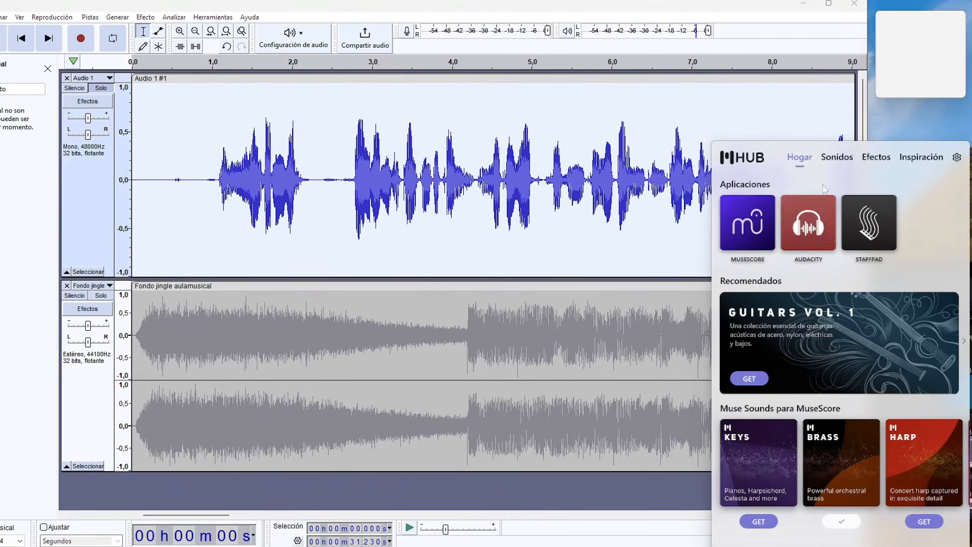
{"action": "left_click", "coordinate": [877, 158]}
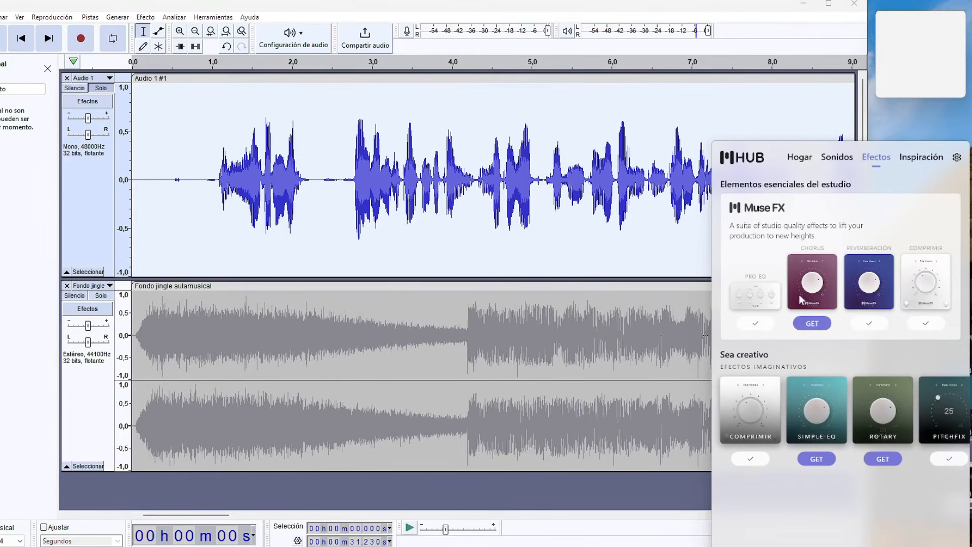
{"action": "left_click", "coordinate": [807, 325]}
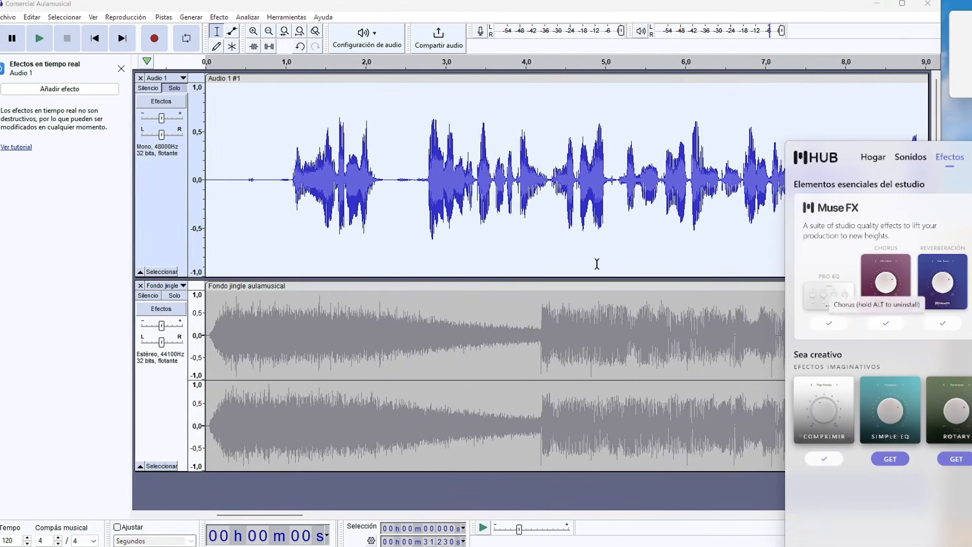
{"action": "left_click", "coordinate": [71, 169]}
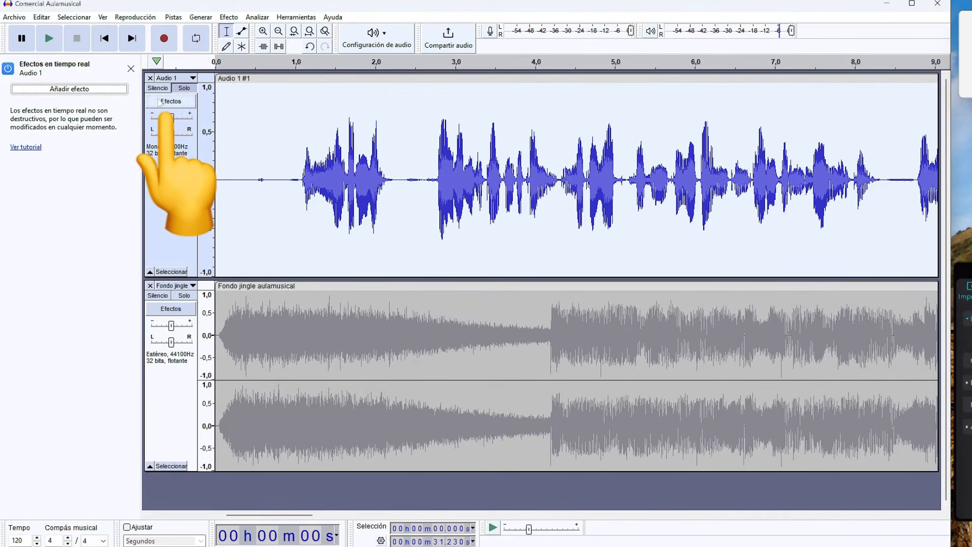
Add the MuseFX Pro EQ real-time effect to the voice track with the Pop Vocals preset.
{"action": "left_click", "coordinate": [81, 91]}
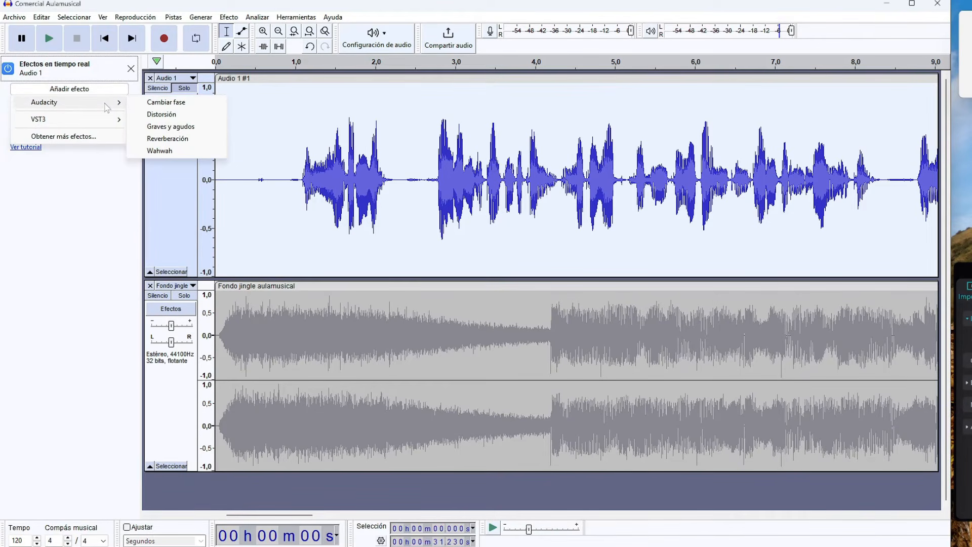
{"action": "mouse_move", "coordinate": [76, 121]}
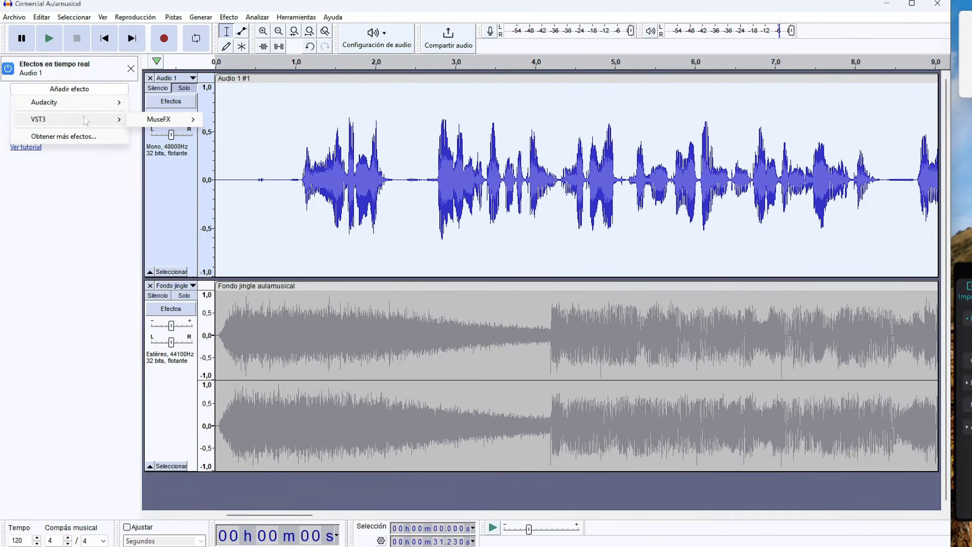
{"action": "mouse_move", "coordinate": [161, 120]}
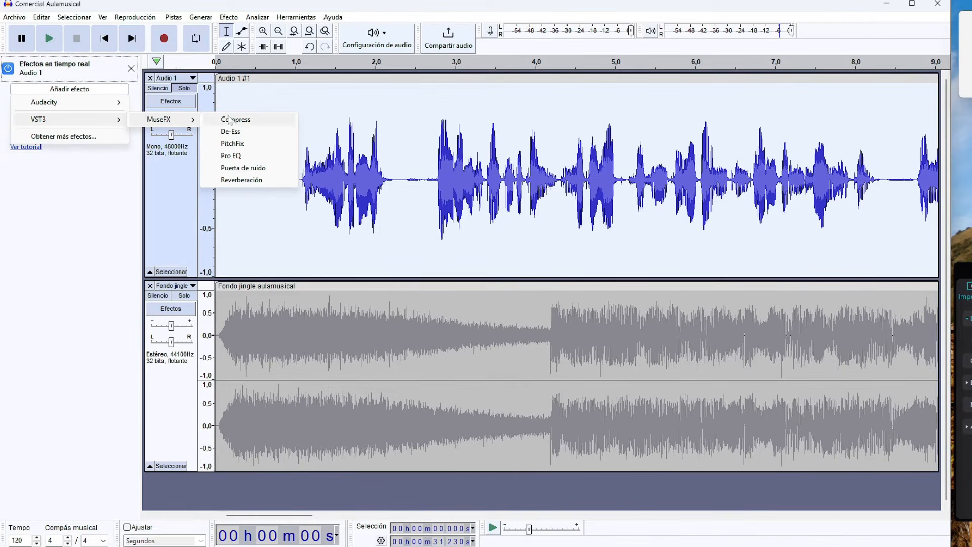
{"action": "left_click", "coordinate": [249, 158]}
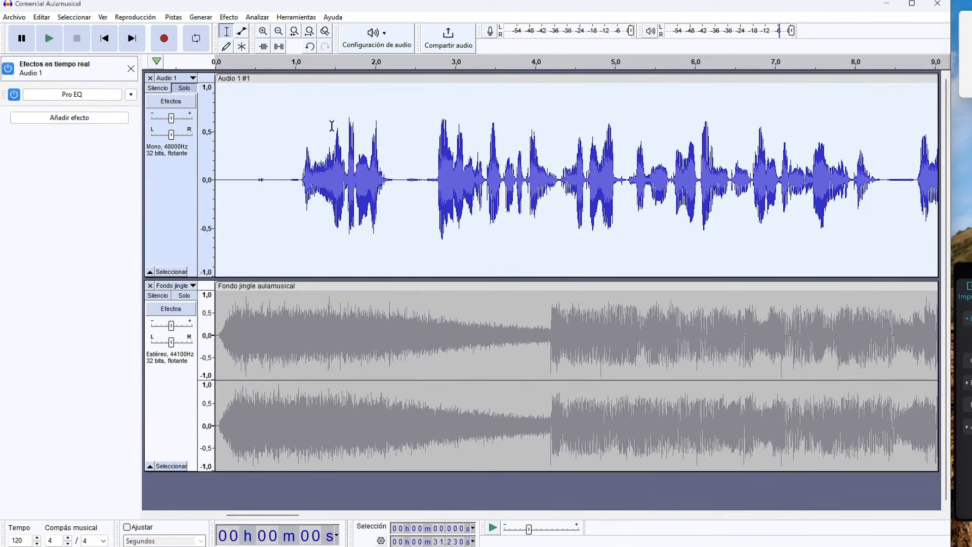
{"action": "left_click", "coordinate": [97, 96]}
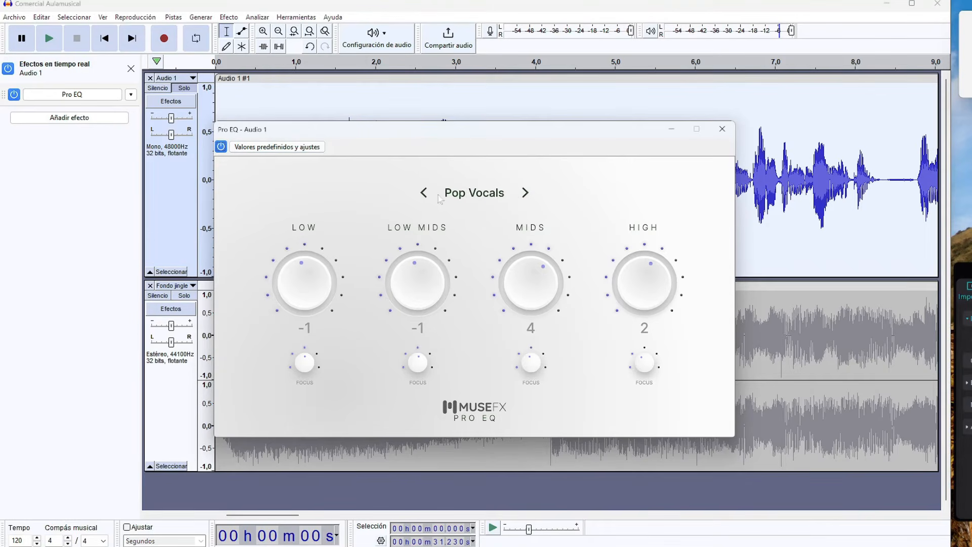
{"action": "left_click", "coordinate": [525, 193]}
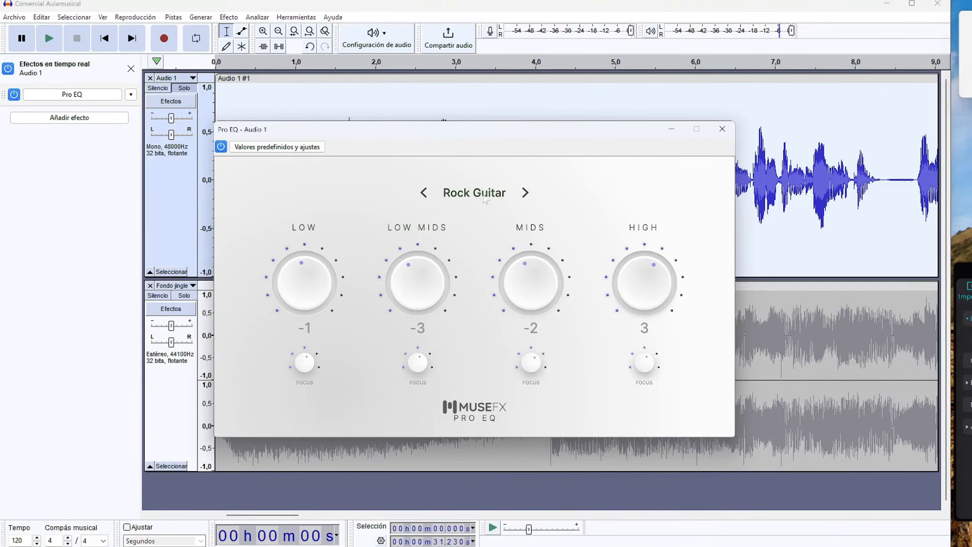
{"action": "left_click", "coordinate": [424, 194]}
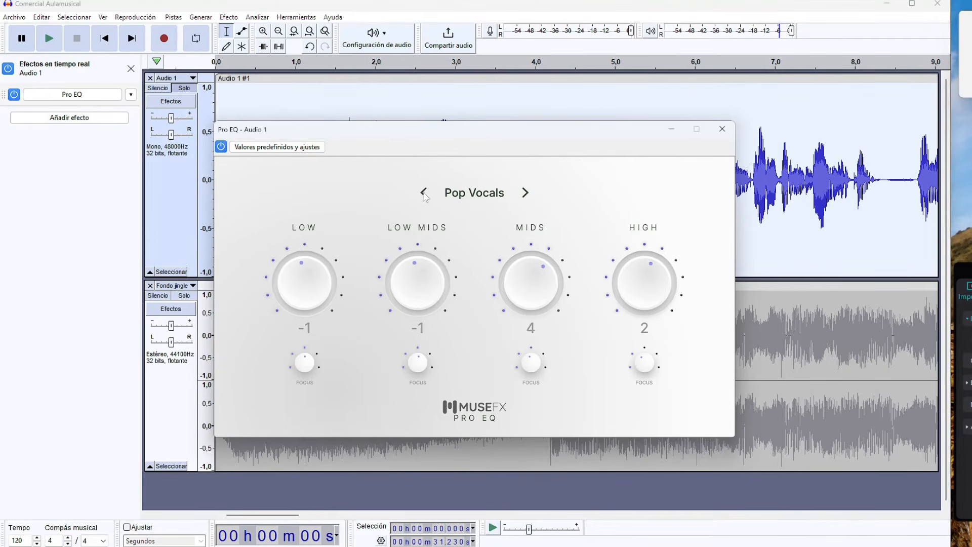
{"action": "left_click", "coordinate": [722, 128]}
Add the MuseFX Reverberación real-time effect to the voice track below Pro EQ.
{"action": "left_click", "coordinate": [76, 118]}
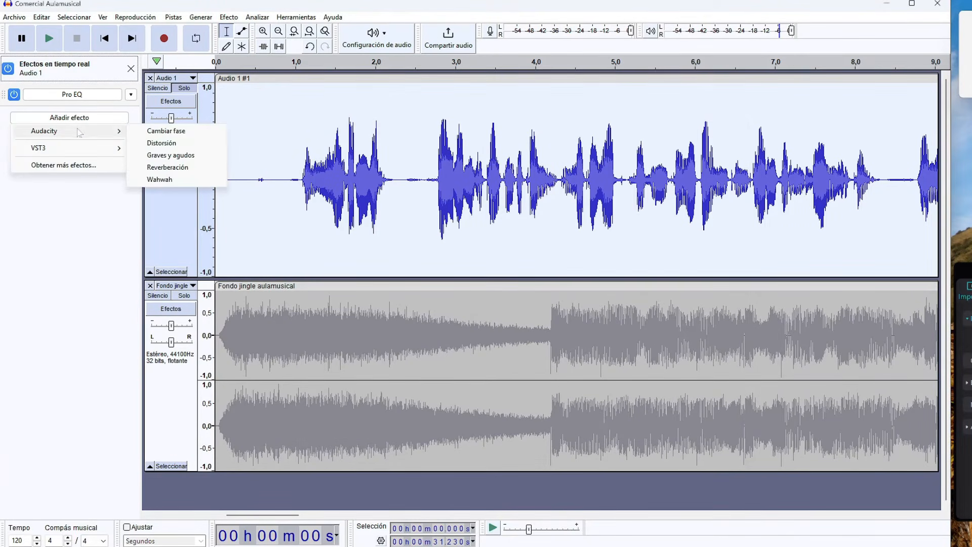
{"action": "mouse_move", "coordinate": [79, 152]}
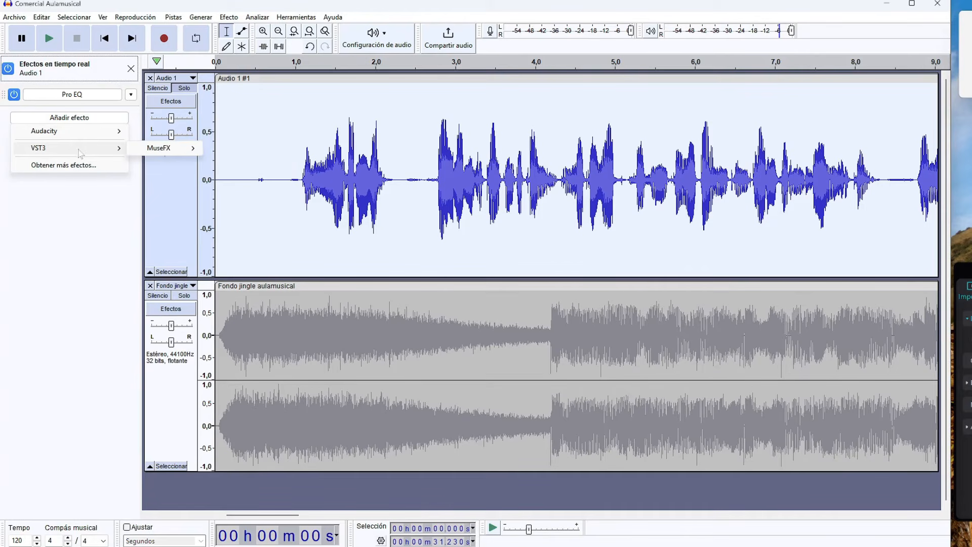
{"action": "mouse_move", "coordinate": [152, 150]}
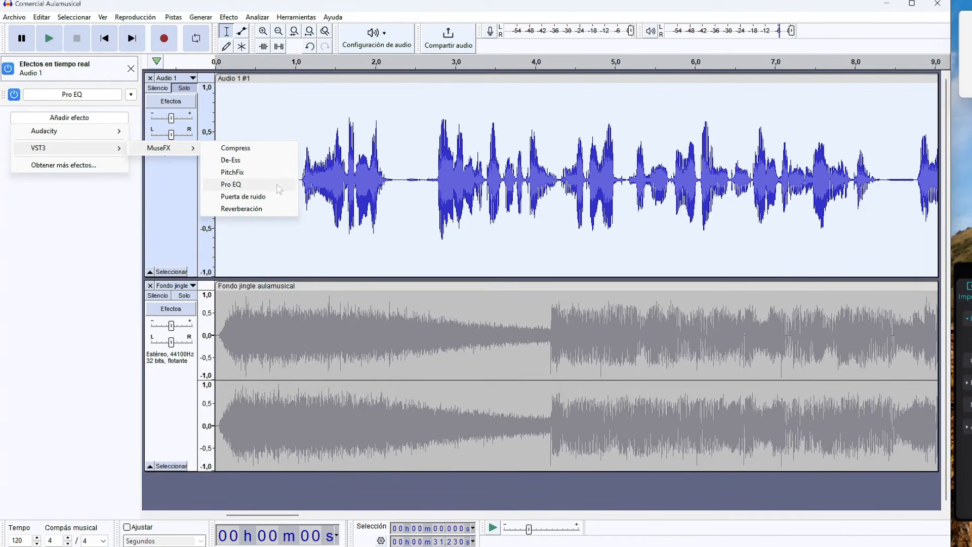
{"action": "left_click", "coordinate": [268, 212]}
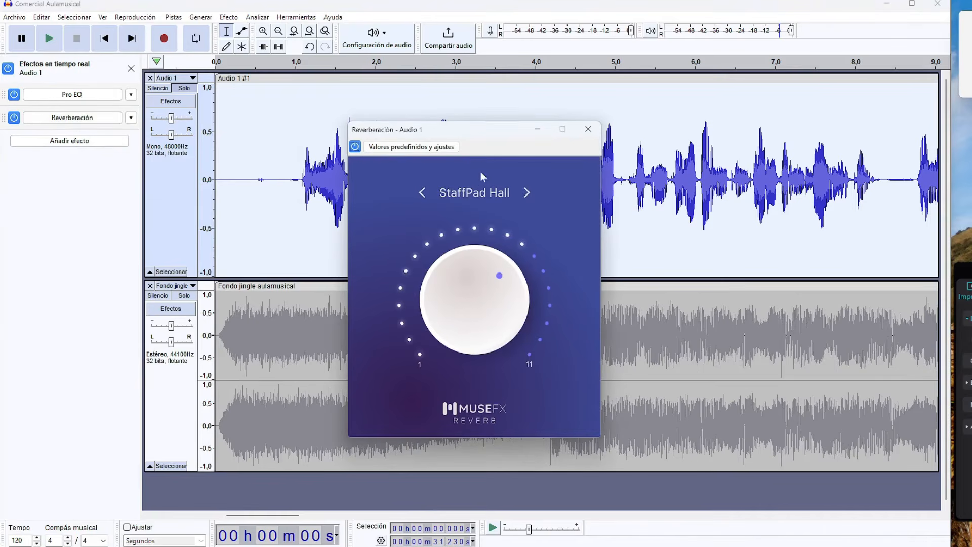
Set the voice track's reverb to the Vocal Booth preset with a low amount and close its settings.
{"action": "left_click", "coordinate": [417, 192]}
{"action": "left_click", "coordinate": [417, 193]}
{"action": "left_click", "coordinate": [418, 193]}
{"action": "left_click", "coordinate": [417, 193]}
{"action": "left_click", "coordinate": [418, 193]}
{"action": "left_click", "coordinate": [417, 193]}
{"action": "left_click", "coordinate": [418, 193]}
{"action": "left_click", "coordinate": [418, 193]}
{"action": "left_click_drag", "start_coordinate": [444, 310], "coordinate": [418, 359]}
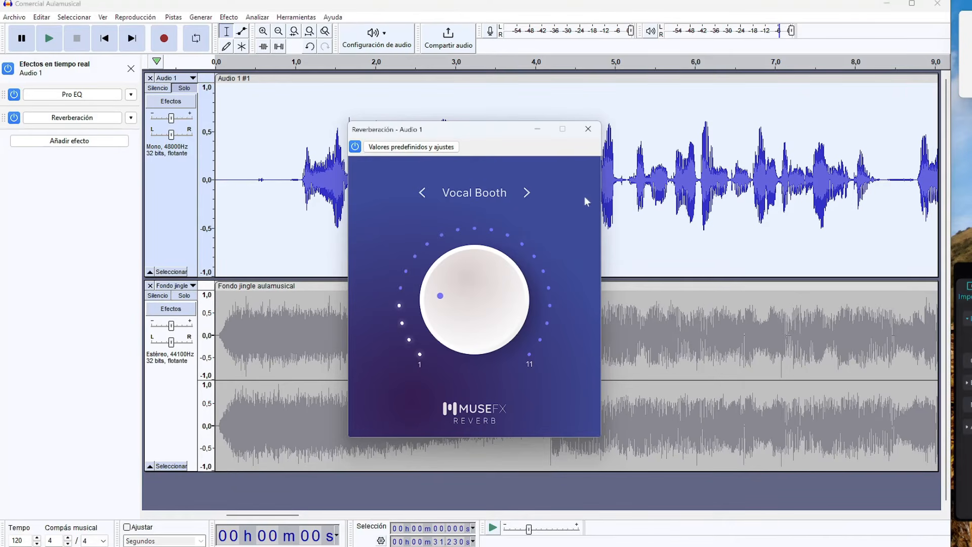
{"action": "left_click", "coordinate": [588, 128]}
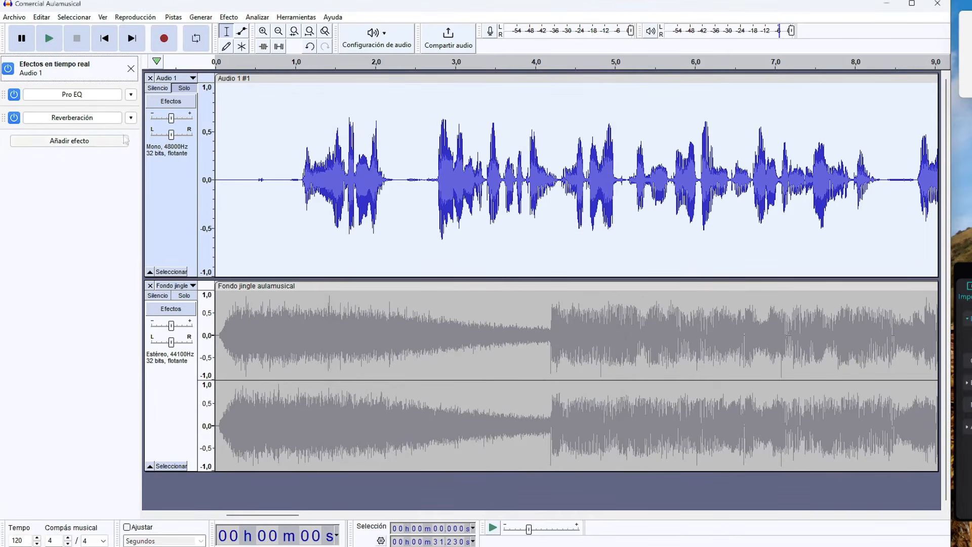
Turn off the Reverberación and Pro EQ real-time effects on the voice track and hide the real-time effects.
{"action": "left_click", "coordinate": [14, 117]}
{"action": "left_click", "coordinate": [14, 94]}
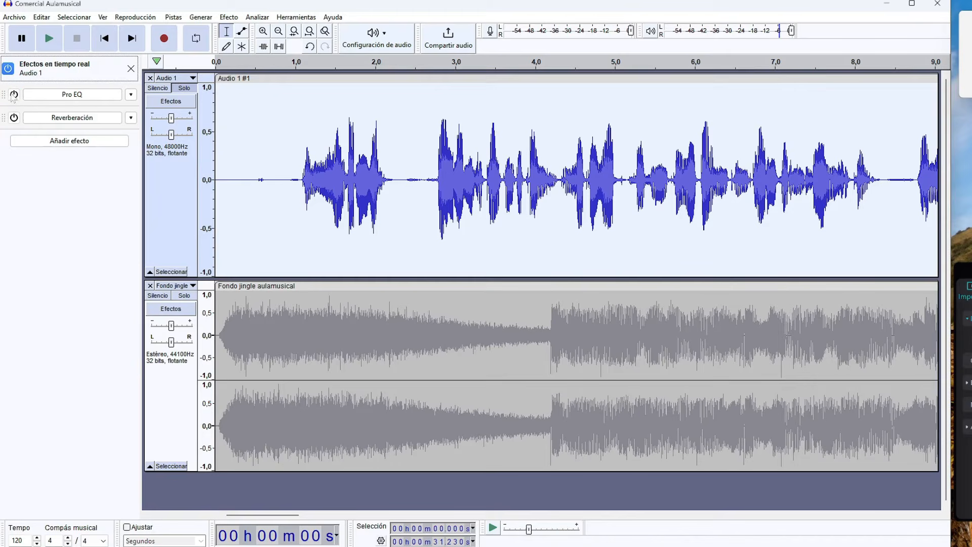
{"action": "left_click", "coordinate": [131, 68]}
Open the Filter Curve EQ effect for the voice clip, check its saved user presets, and load the Voz mujer preset.
{"action": "left_click", "coordinate": [228, 16]}
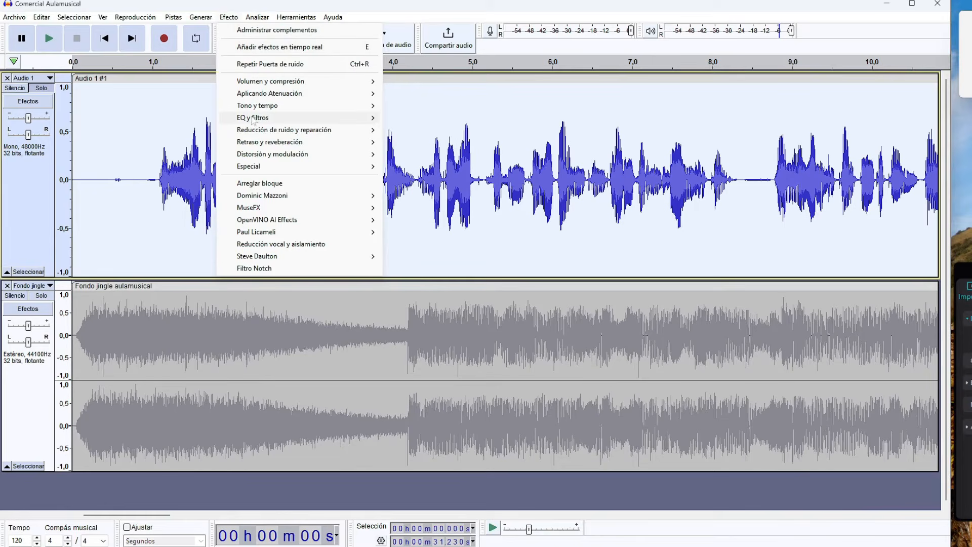
{"action": "mouse_move", "coordinate": [355, 117]}
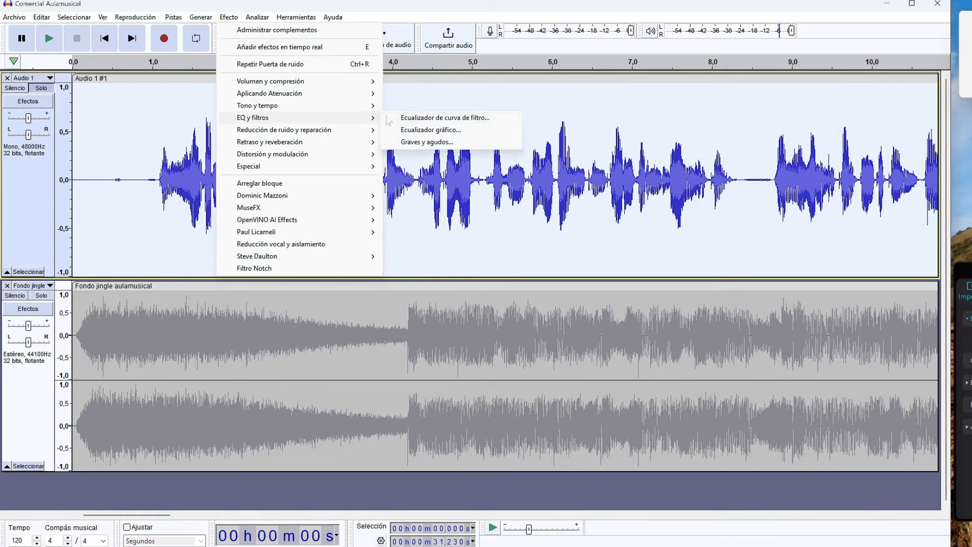
{"action": "left_click", "coordinate": [499, 119]}
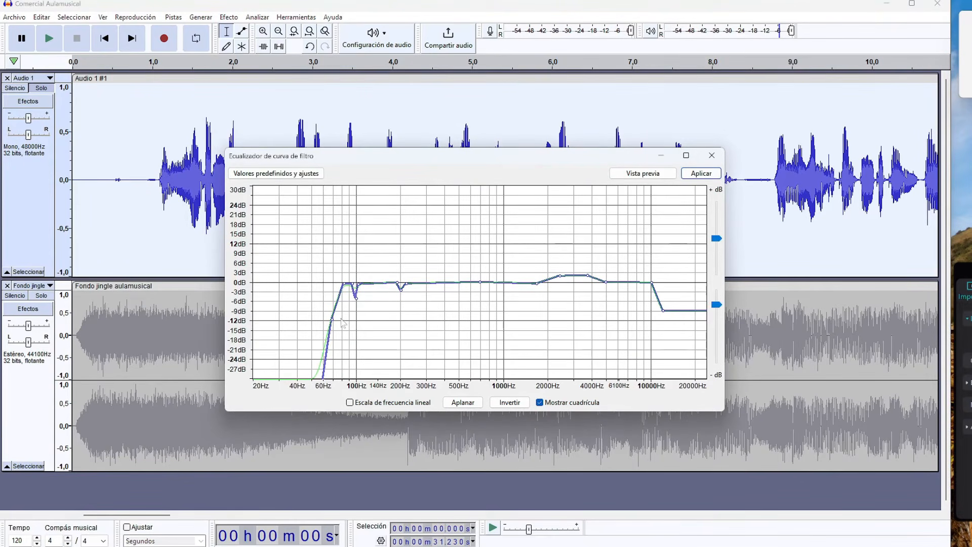
{"action": "left_click", "coordinate": [267, 174]}
{"action": "mouse_move", "coordinate": [350, 188]}
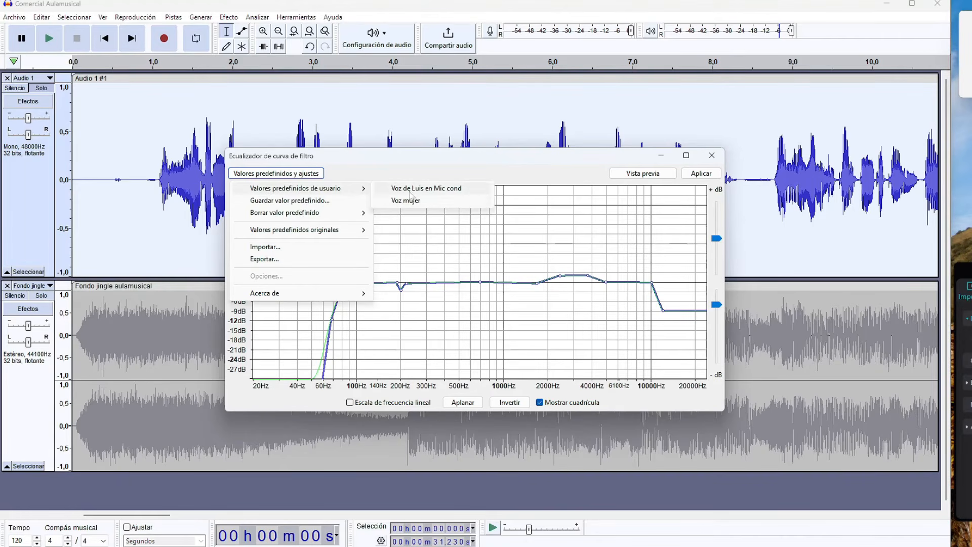
{"action": "left_click", "coordinate": [392, 173]}
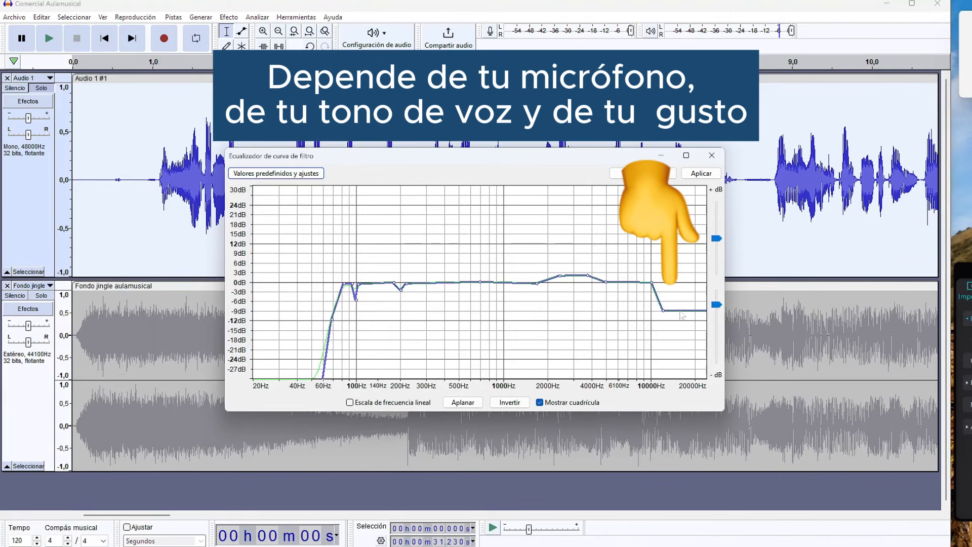
{"action": "left_click", "coordinate": [255, 173]}
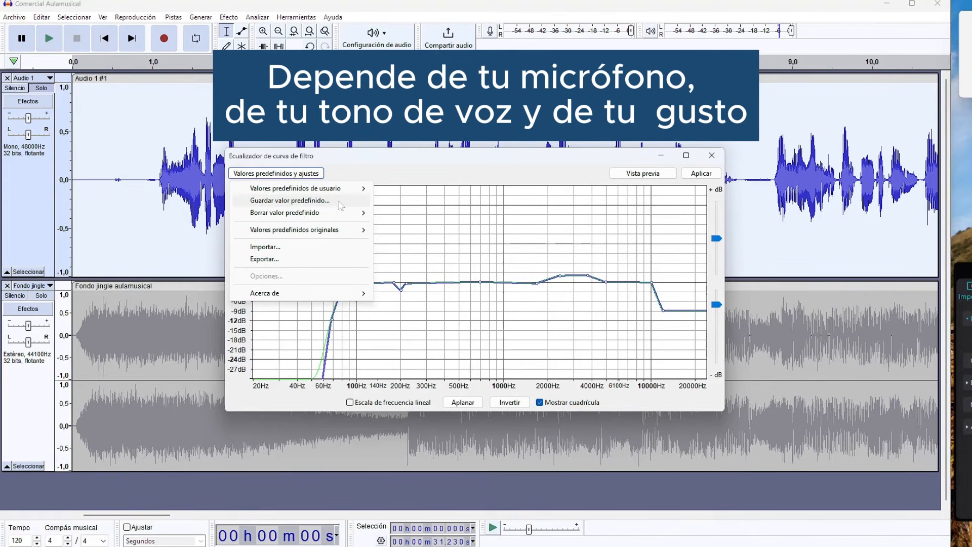
{"action": "mouse_move", "coordinate": [340, 188]}
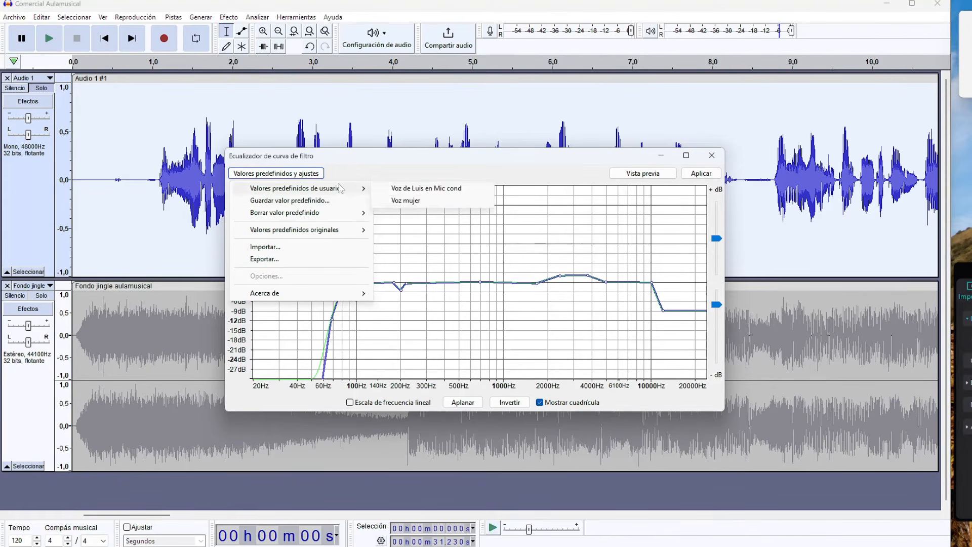
{"action": "left_click", "coordinate": [405, 202]}
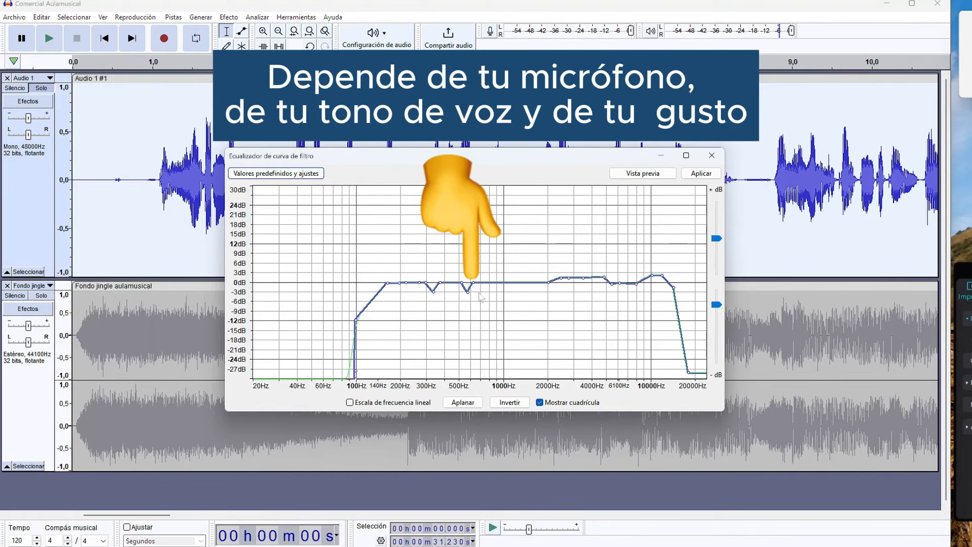
Move the 0 dB curve point just after the dip near 600 Hz to about 750 Hz, and close the Filter Curve EQ without applying.
{"action": "left_click_drag", "start_coordinate": [474, 283], "coordinate": [485, 283]}
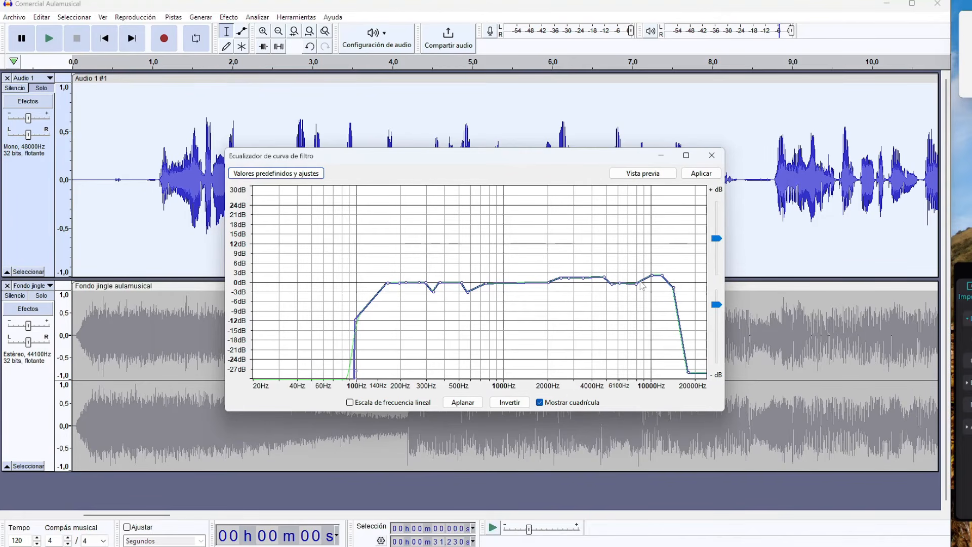
{"action": "left_click", "coordinate": [711, 156]}
Open the Graphic EQ effect for the voice clip, load a saved user preset, examine its band gains, and close without applying.
{"action": "left_click", "coordinate": [233, 18]}
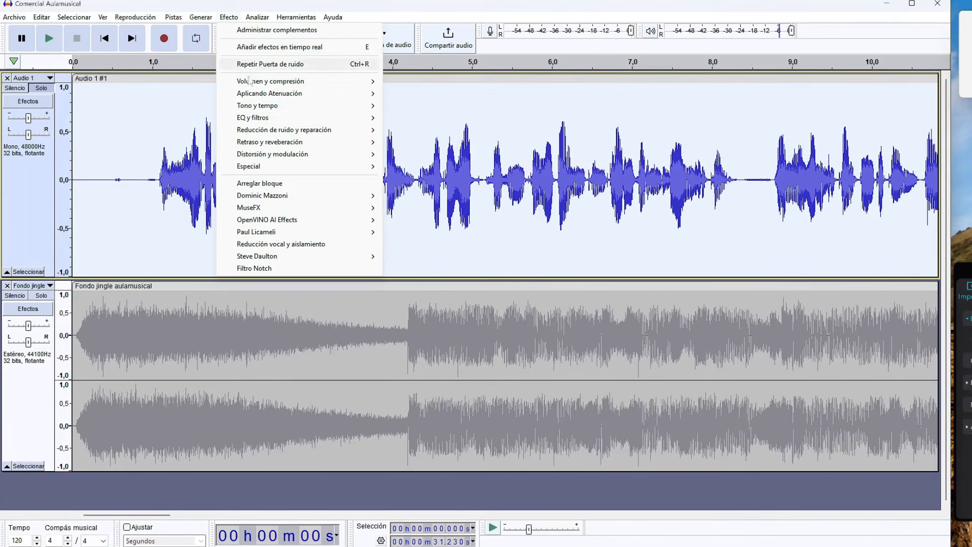
{"action": "mouse_move", "coordinate": [263, 118]}
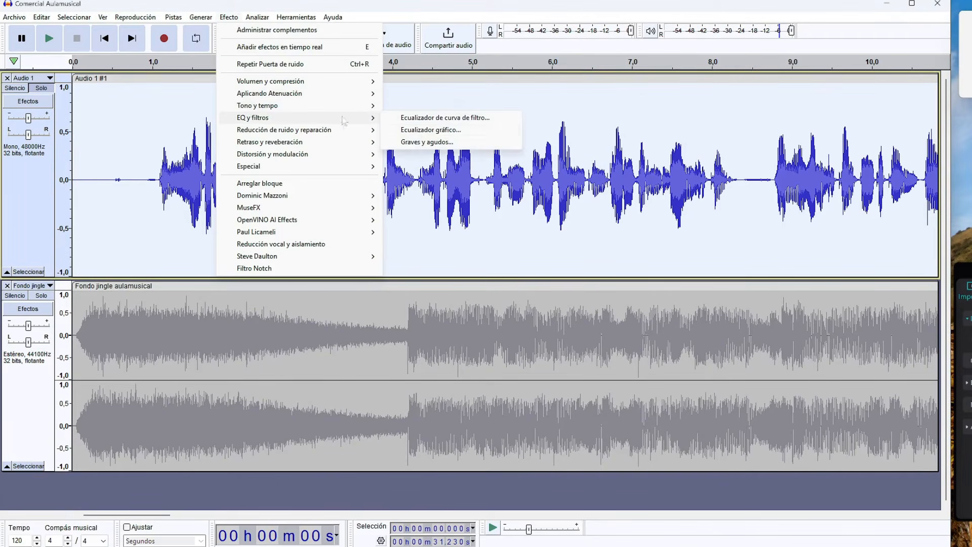
{"action": "left_click", "coordinate": [422, 129]}
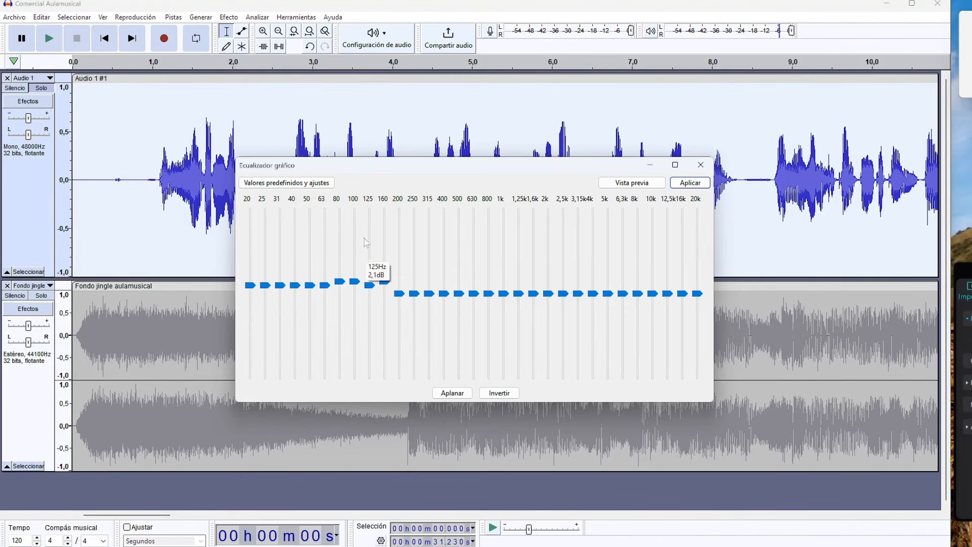
{"action": "left_click", "coordinate": [294, 182]}
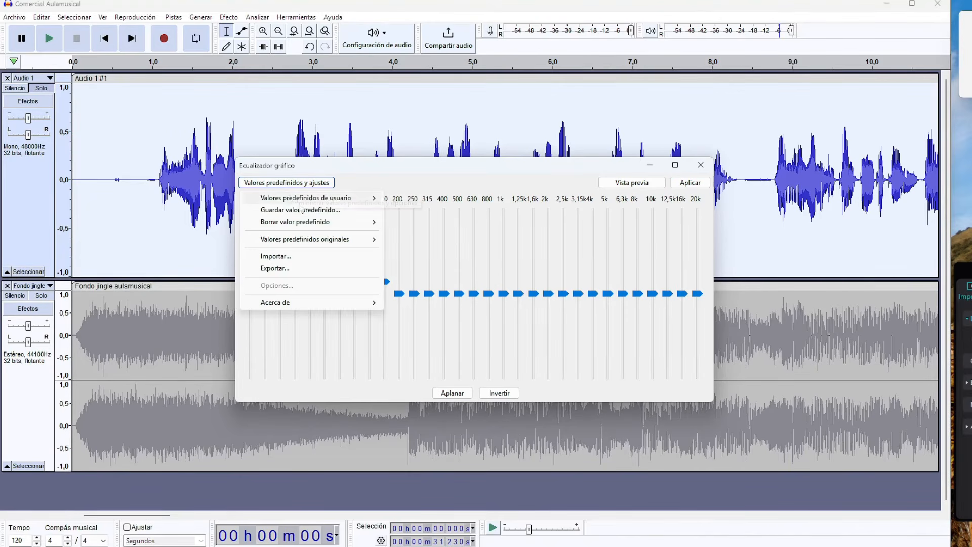
{"action": "mouse_move", "coordinate": [324, 197]}
{"action": "left_click", "coordinate": [428, 209]}
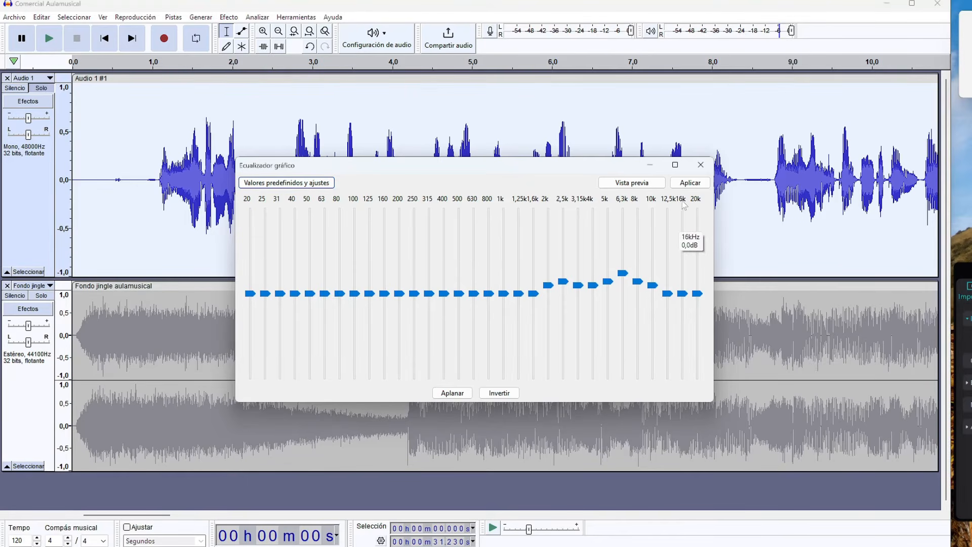
{"action": "mouse_move", "coordinate": [623, 256]}
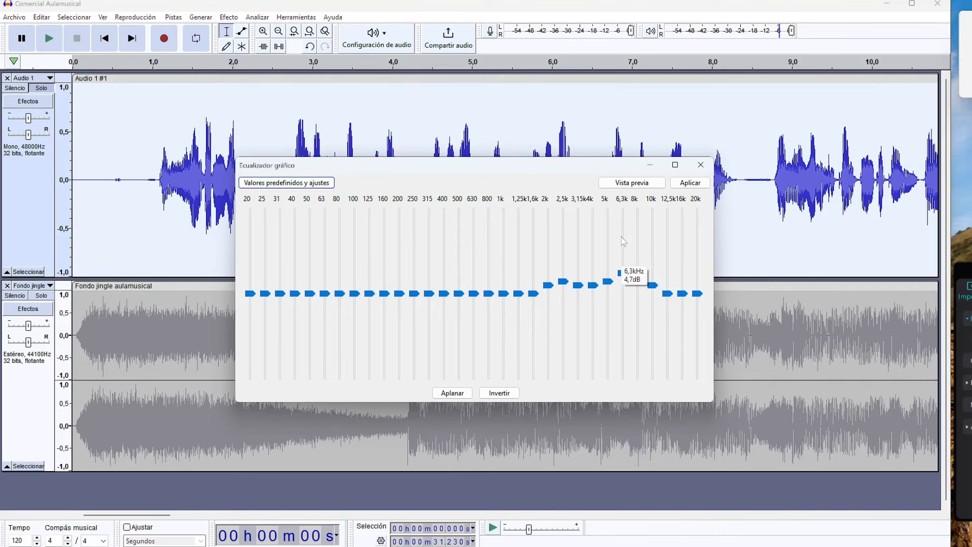
{"action": "left_click", "coordinate": [700, 171]}
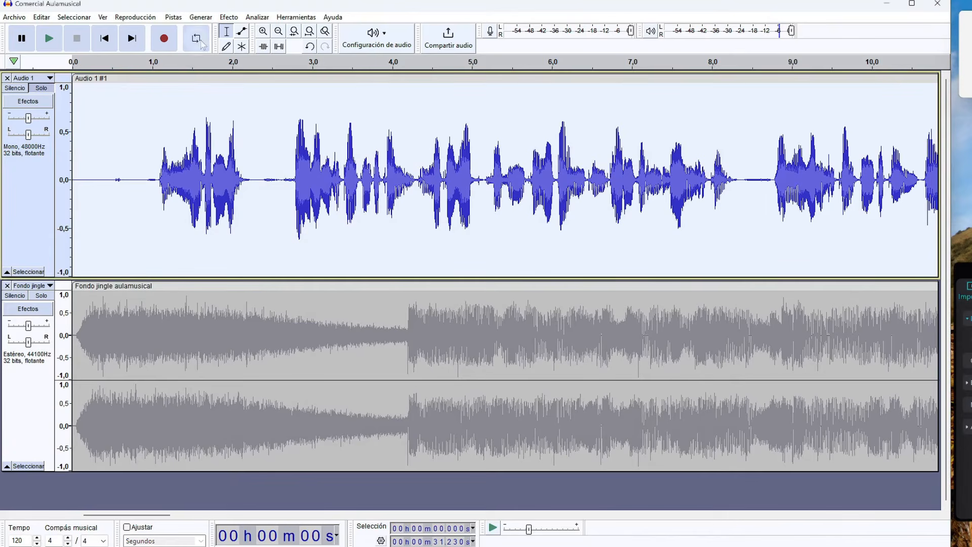
Open the Reverberación effect for the voice clip, review its preset options and parameters, and close it without applying.
{"action": "left_click", "coordinate": [229, 17]}
{"action": "mouse_move", "coordinate": [275, 140]}
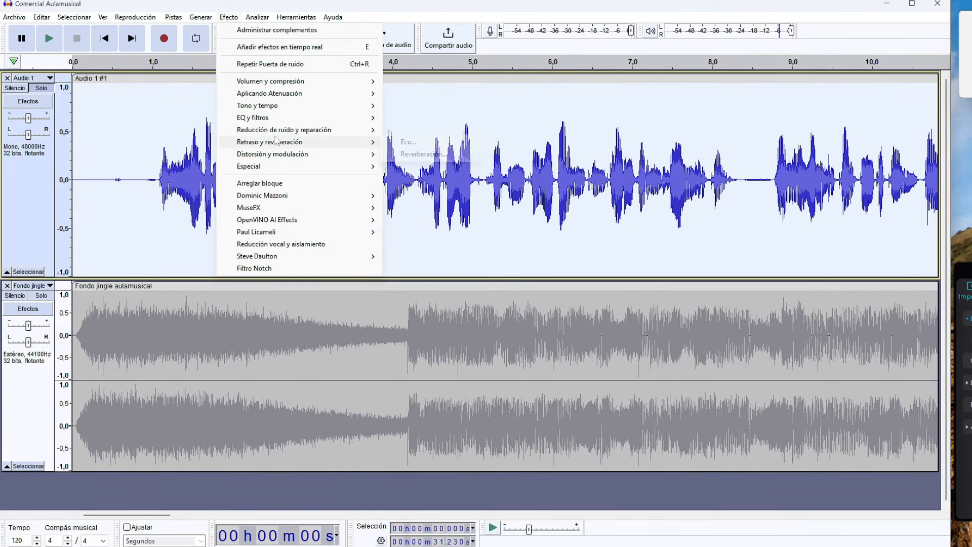
{"action": "left_click", "coordinate": [426, 155]}
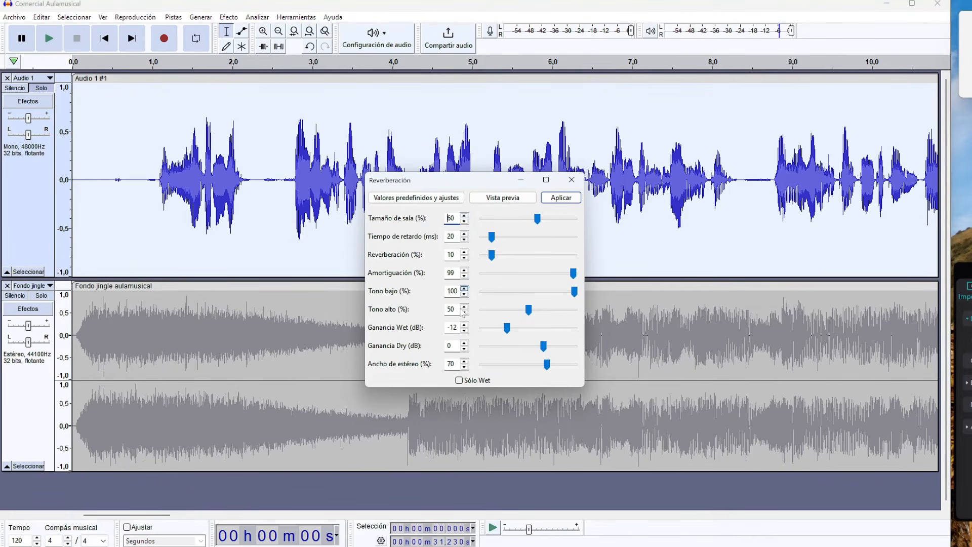
{"action": "left_click", "coordinate": [416, 199]}
{"action": "mouse_move", "coordinate": [419, 217]}
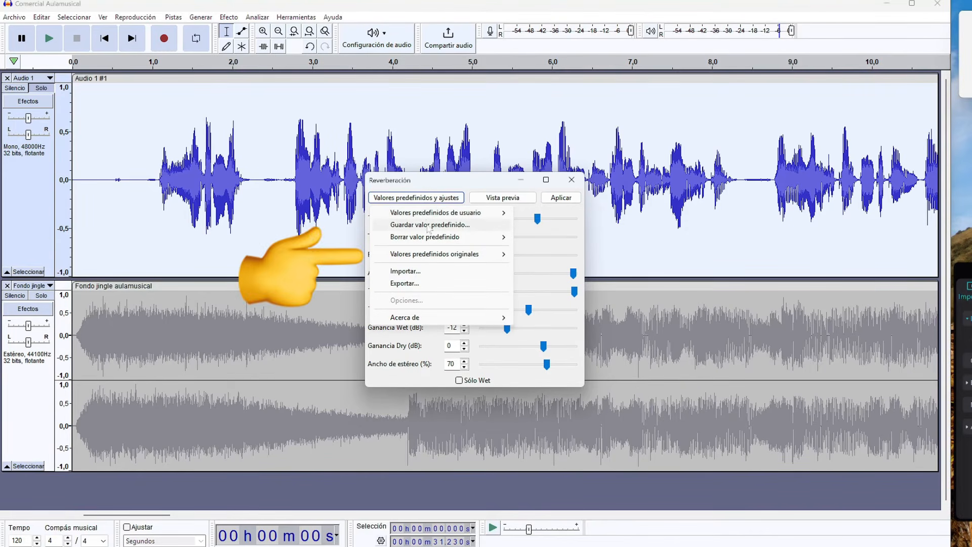
{"action": "left_click", "coordinate": [459, 188]}
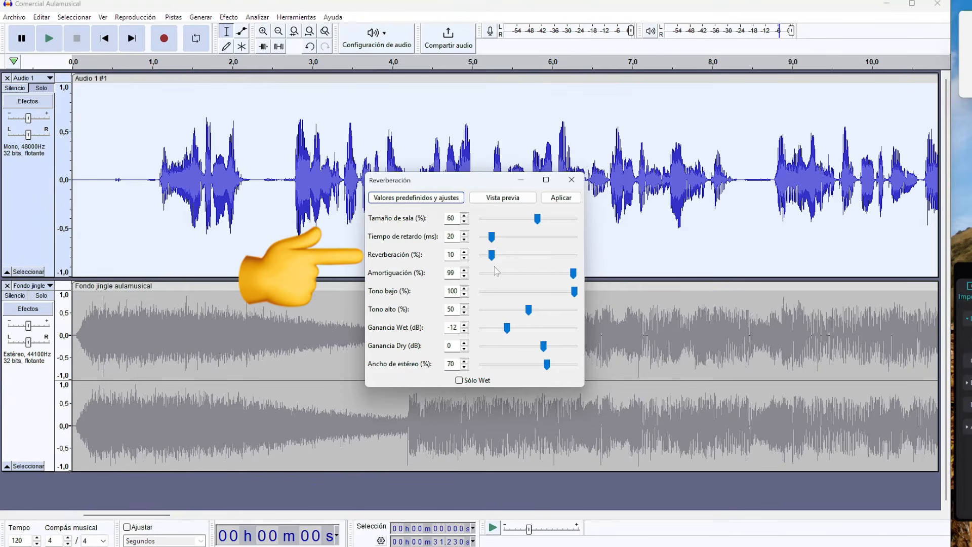
{"action": "left_click", "coordinate": [570, 183]}
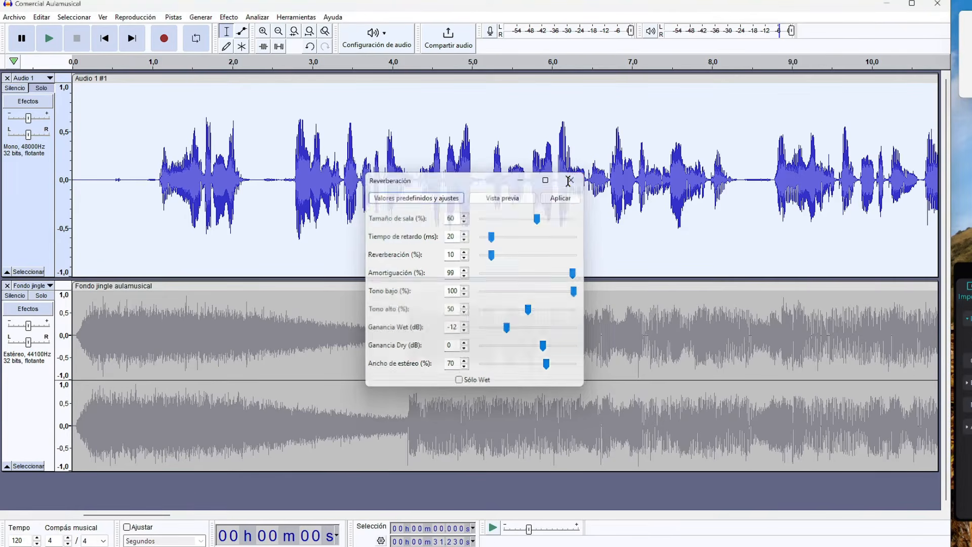
{"action": "left_click", "coordinate": [229, 18]}
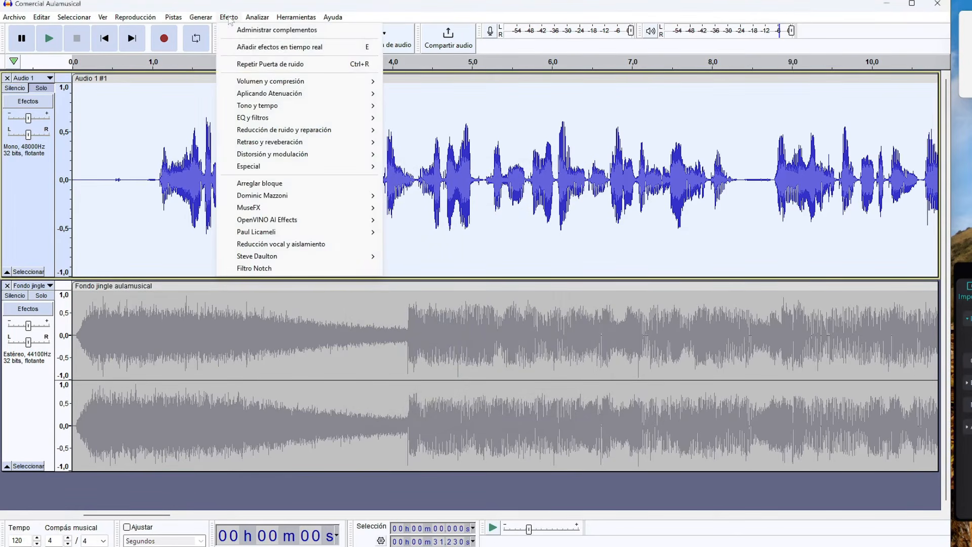
{"action": "mouse_move", "coordinate": [217, 15]}
{"action": "mouse_move", "coordinate": [265, 82]}
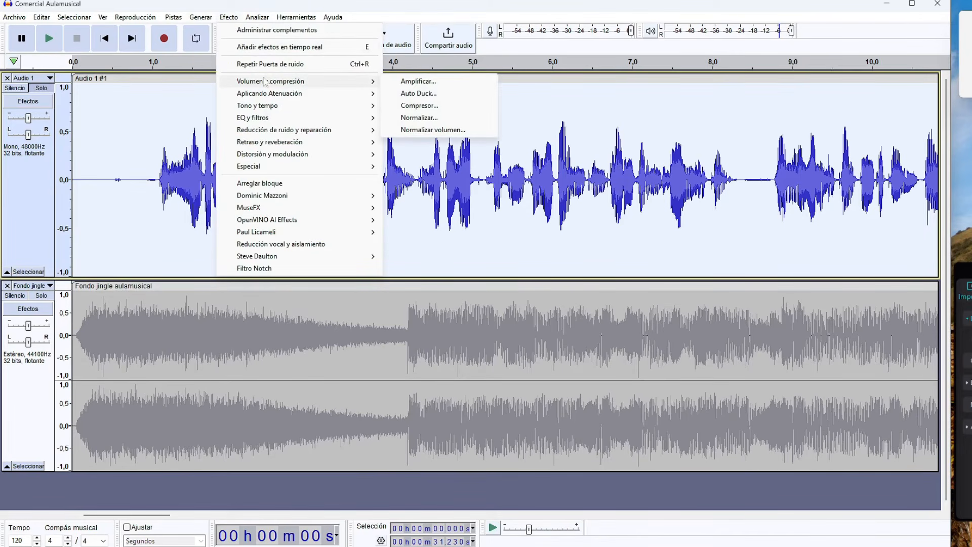
{"action": "mouse_move", "coordinate": [285, 95]}
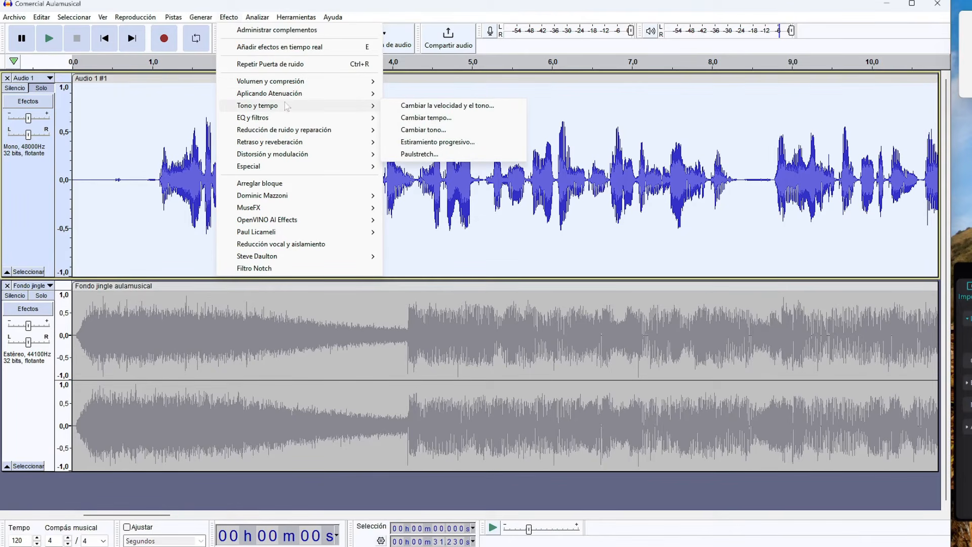
{"action": "mouse_move", "coordinate": [304, 121]}
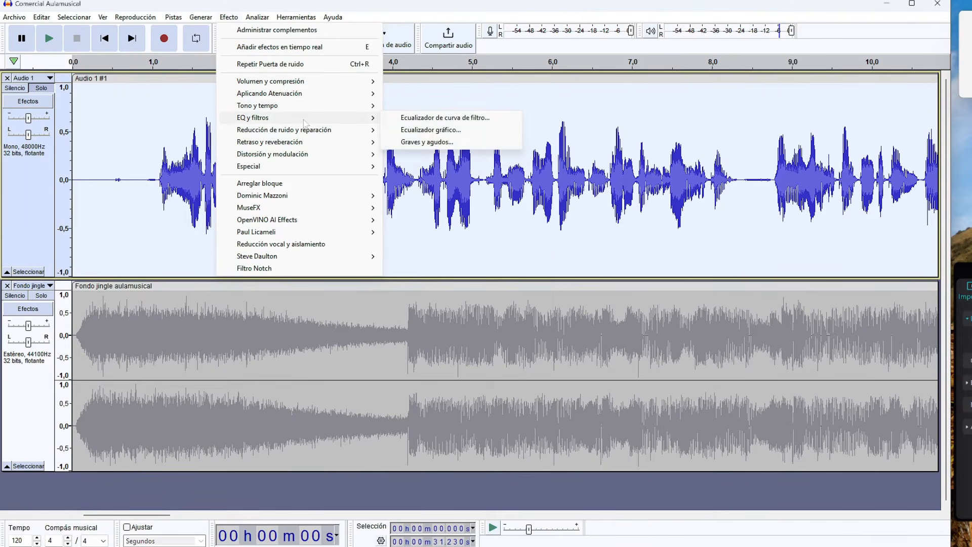
{"action": "mouse_move", "coordinate": [281, 260]}
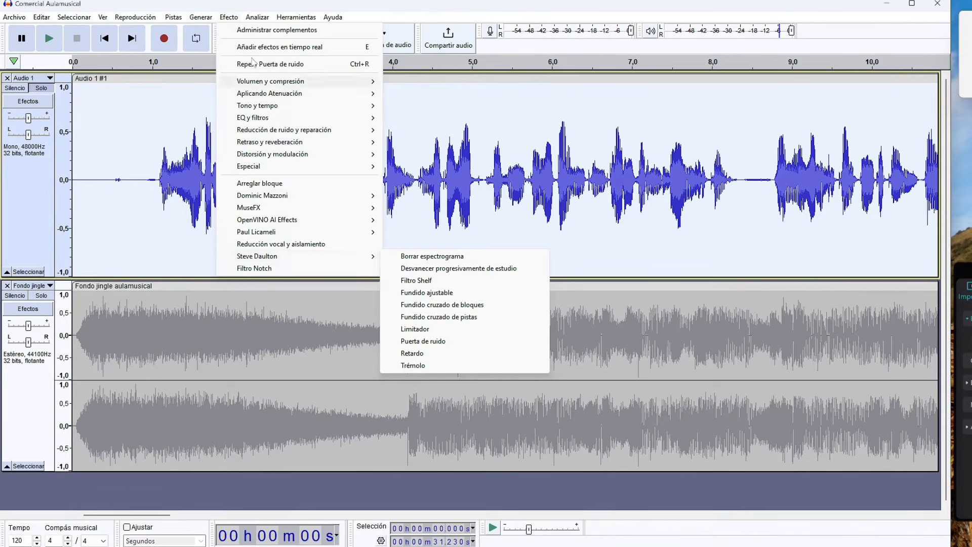
{"action": "left_click", "coordinate": [257, 17]}
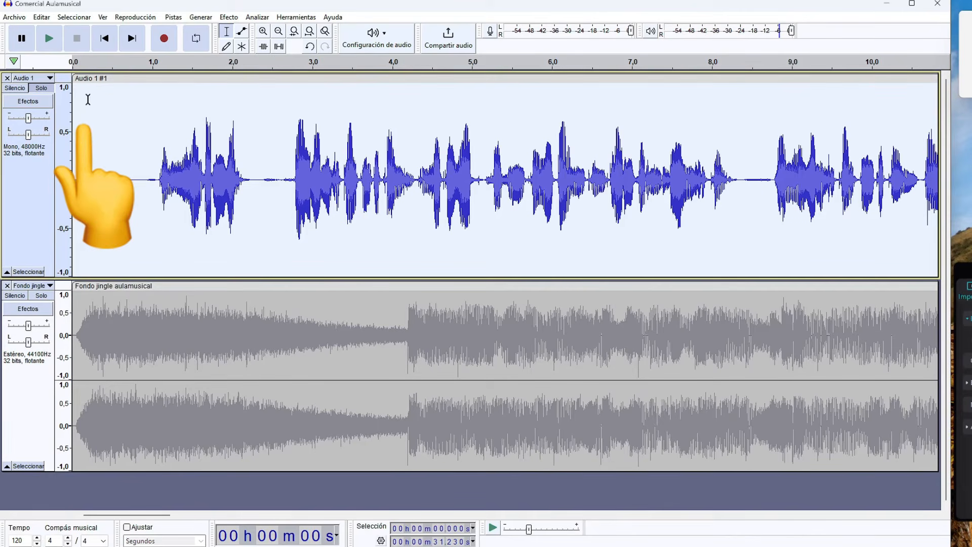
Trim the silence off the voice clip's start up to about 1.1 s, and shorten the jingle clip's end to about 32 s.
{"action": "left_click_drag", "start_coordinate": [76, 93], "coordinate": [160, 93]}
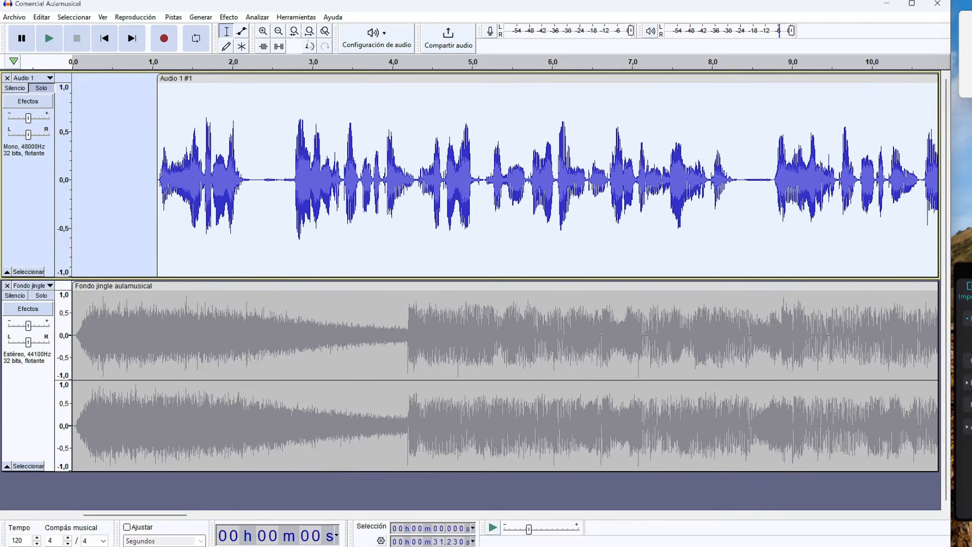
{"action": "left_click", "coordinate": [309, 31]}
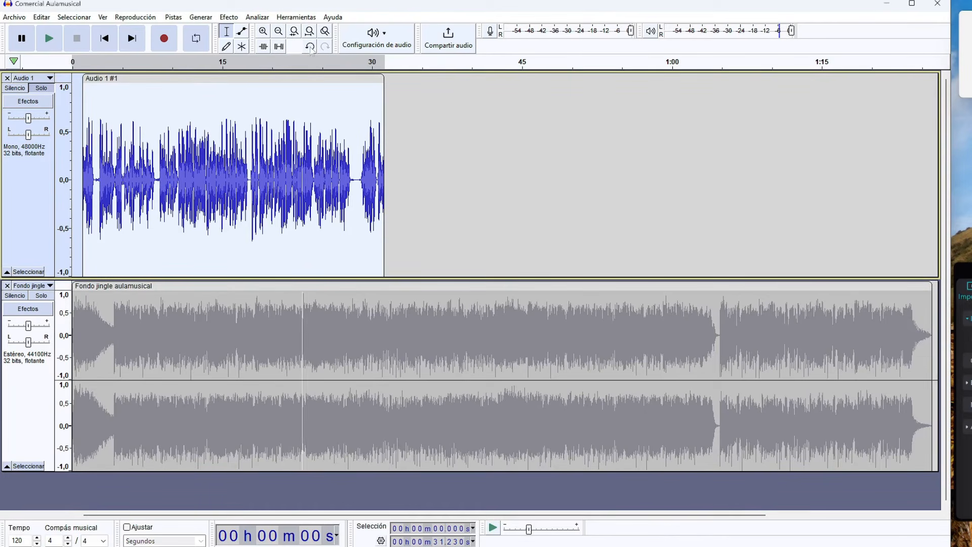
{"action": "left_click", "coordinate": [104, 38]}
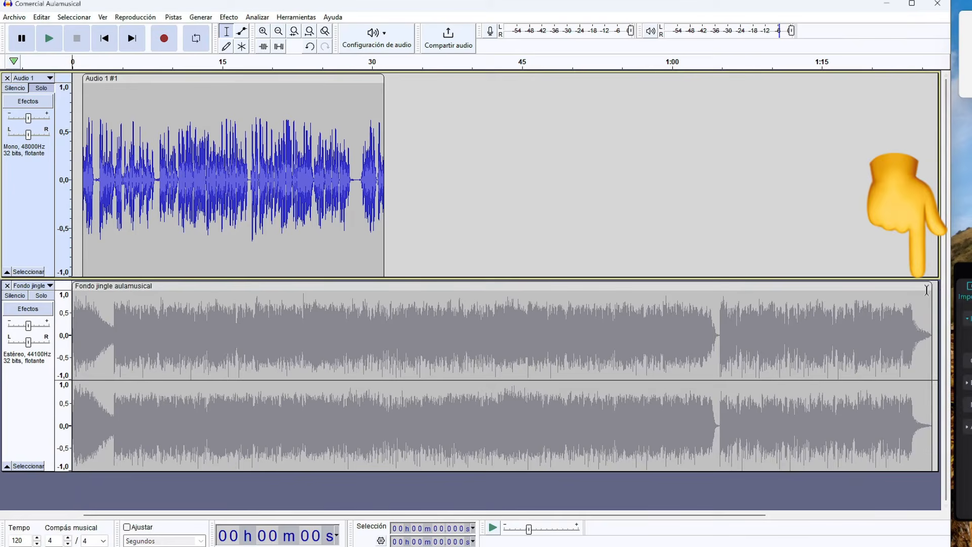
{"action": "left_click_drag", "start_coordinate": [931, 289], "coordinate": [390, 289]}
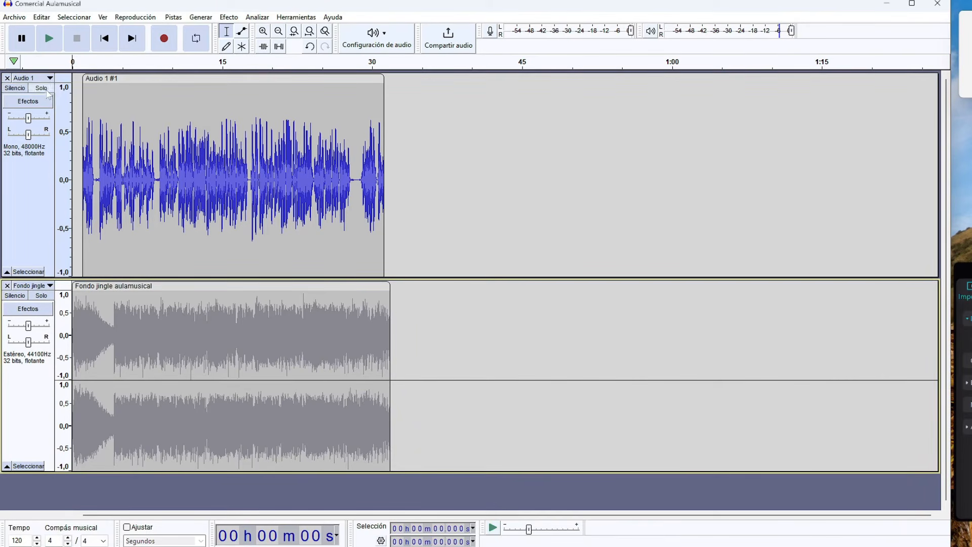
Turn off solo on the voice track and move its clip earlier so it starts at about 0.2 s.
{"action": "left_click", "coordinate": [43, 89]}
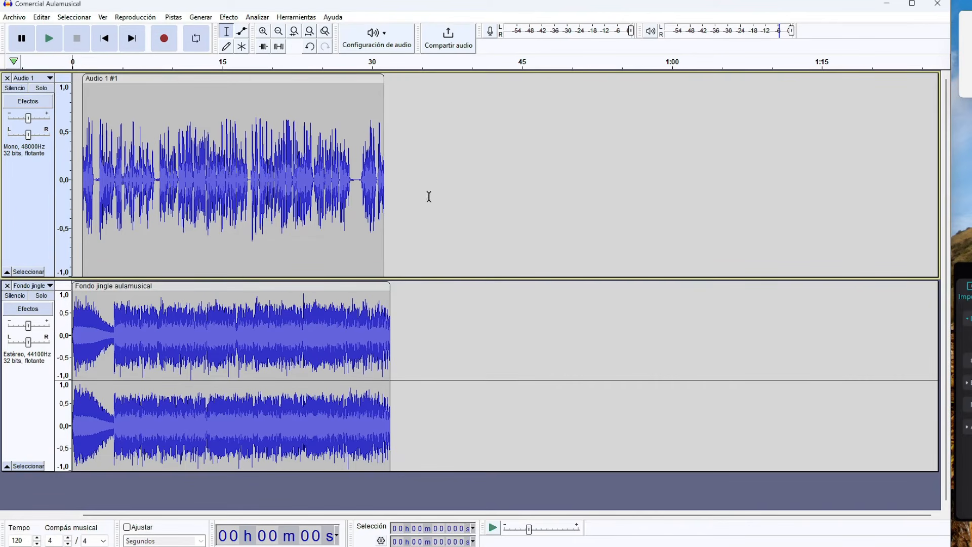
{"action": "left_click", "coordinate": [264, 31]}
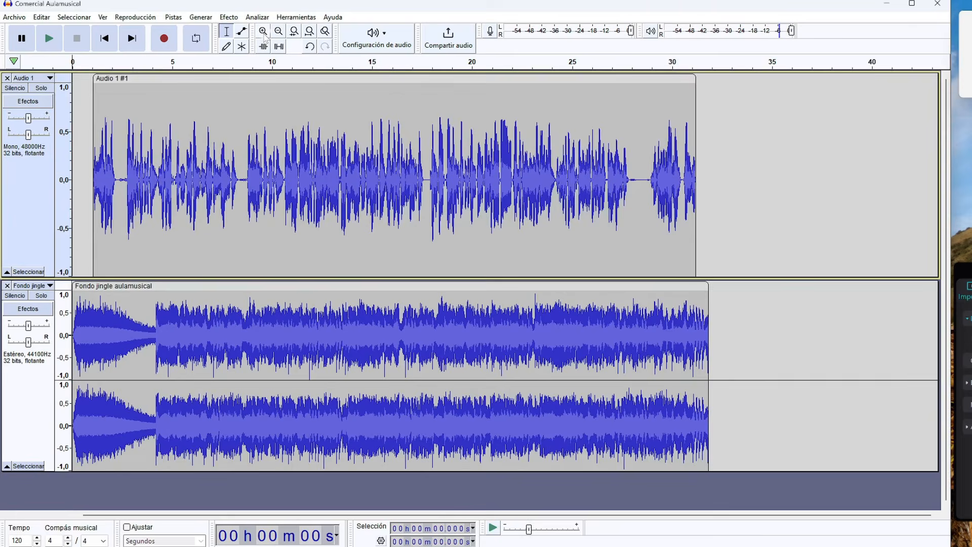
{"action": "left_click", "coordinate": [264, 30]}
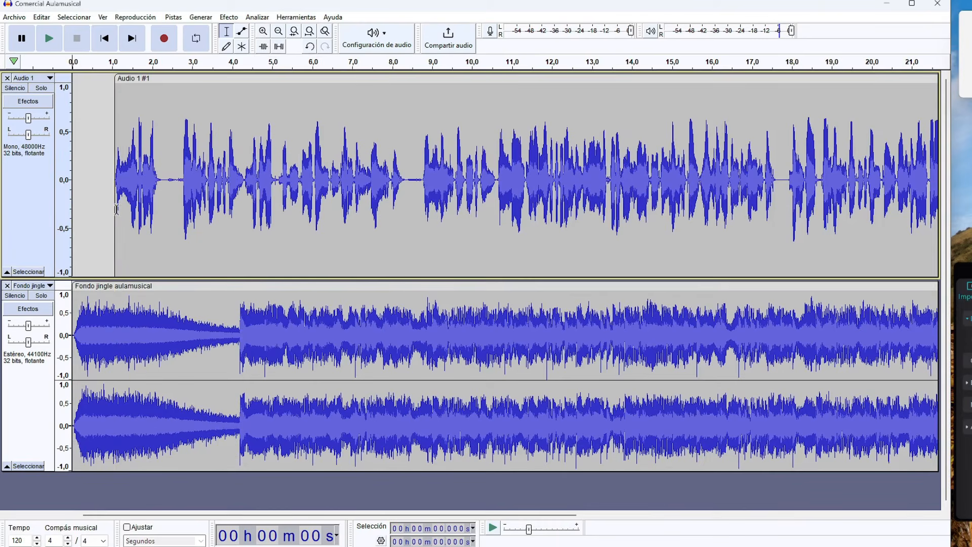
{"action": "mouse_move", "coordinate": [96, 286]}
{"action": "left_mouse_down"}
{"action": "mouse_move", "coordinate": [123, 286]}
{"action": "mouse_move", "coordinate": [96, 287]}
{"action": "left_mouse_up"}
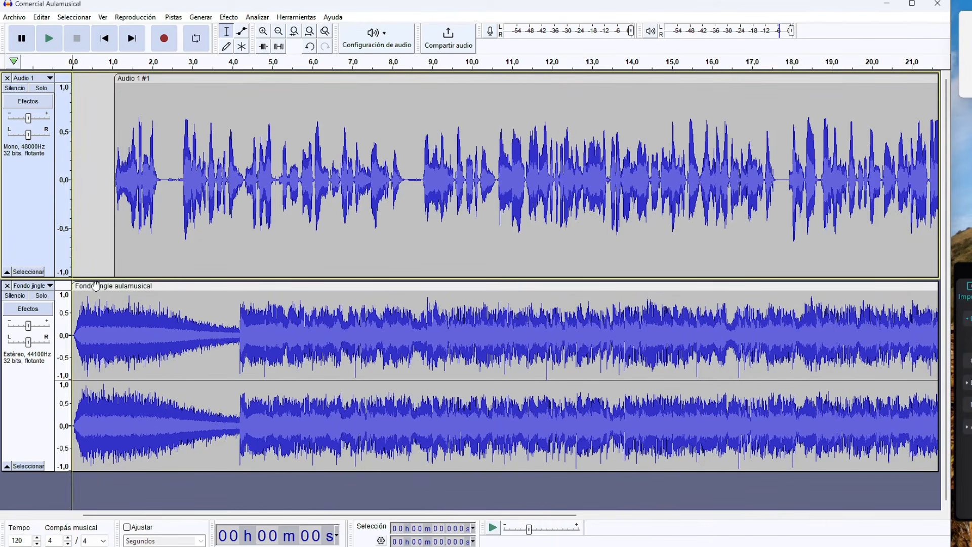
{"action": "left_click_drag", "start_coordinate": [153, 79], "coordinate": [126, 78]}
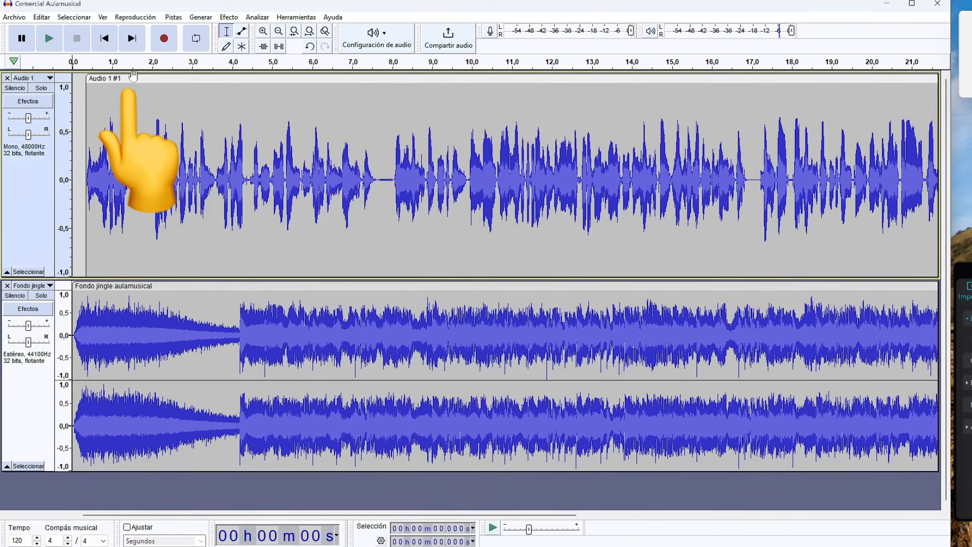
{"action": "left_click_drag", "start_coordinate": [131, 78], "coordinate": [137, 79]}
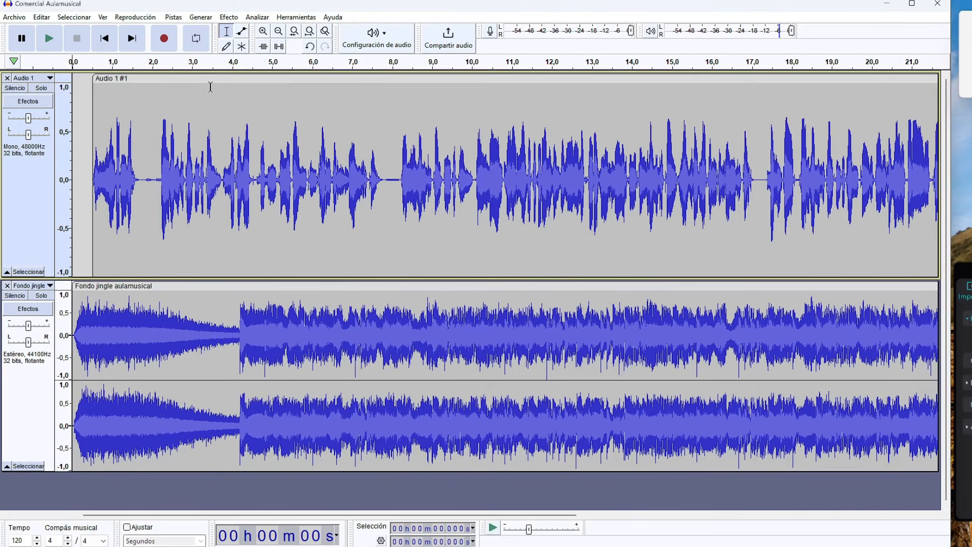
{"action": "left_click_drag", "start_coordinate": [210, 78], "coordinate": [201, 80]}
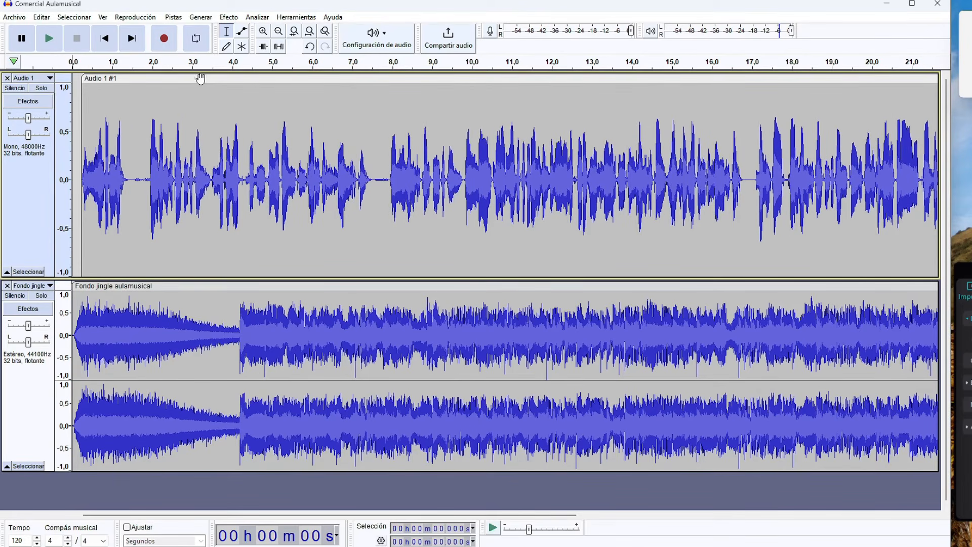
Trim the jingle clip's end to about 31.1 s, shortly after the voice finishes.
{"action": "left_click_drag", "start_coordinate": [282, 515], "coordinate": [573, 514]}
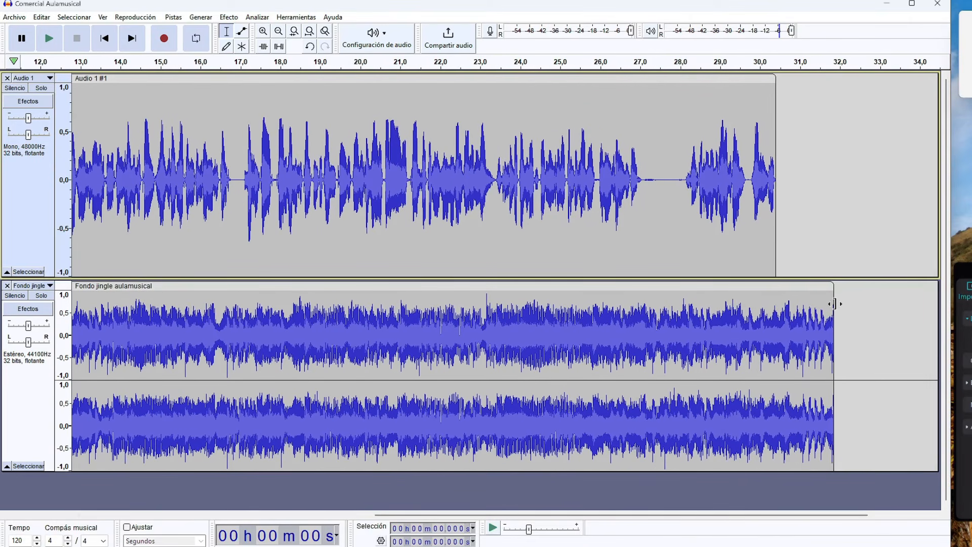
{"action": "left_click_drag", "start_coordinate": [833, 300], "coordinate": [805, 301]}
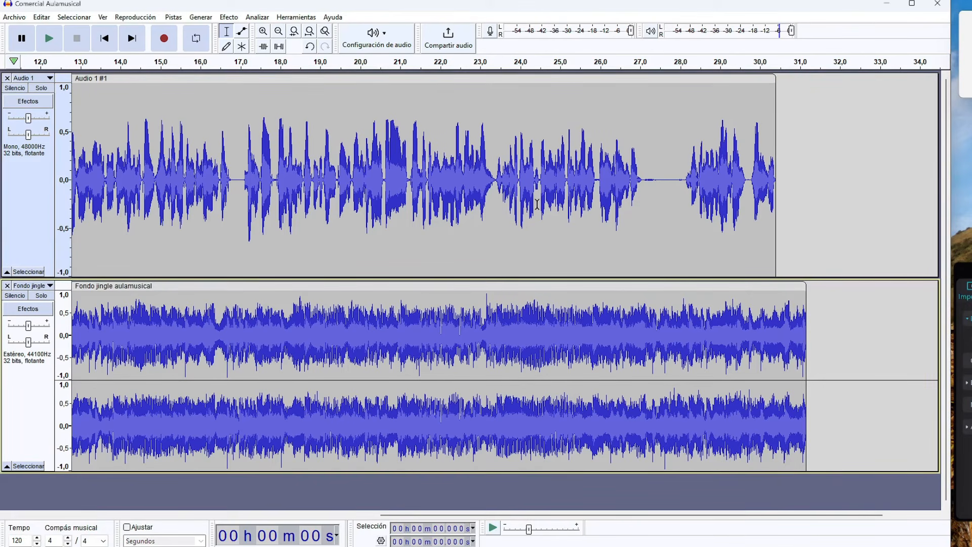
Split the voice clip in the silence at about 27.7 s and select the separated closing phrase.
{"action": "left_click", "coordinate": [666, 173]}
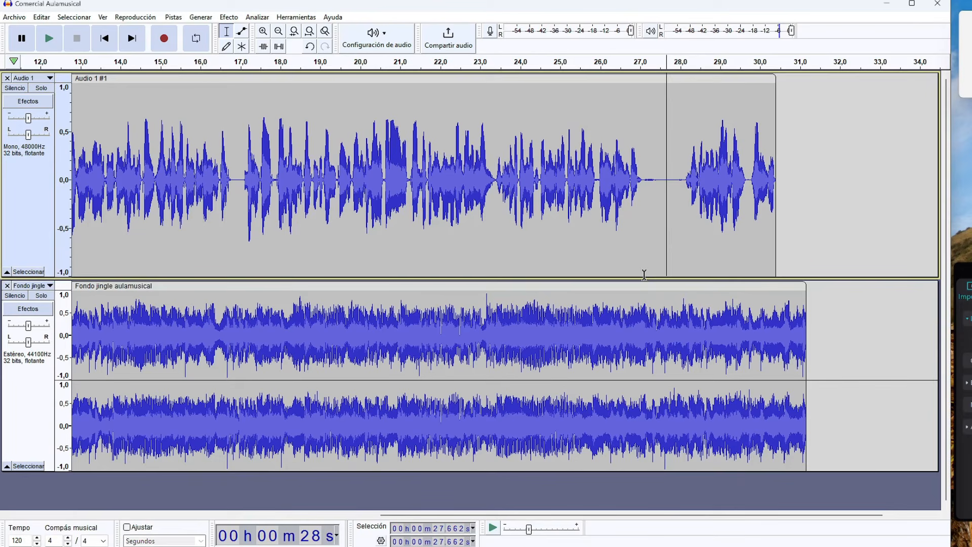
{"action": "key", "text": "shift+Right"}
{"action": "key", "text": "ctrl+i"}
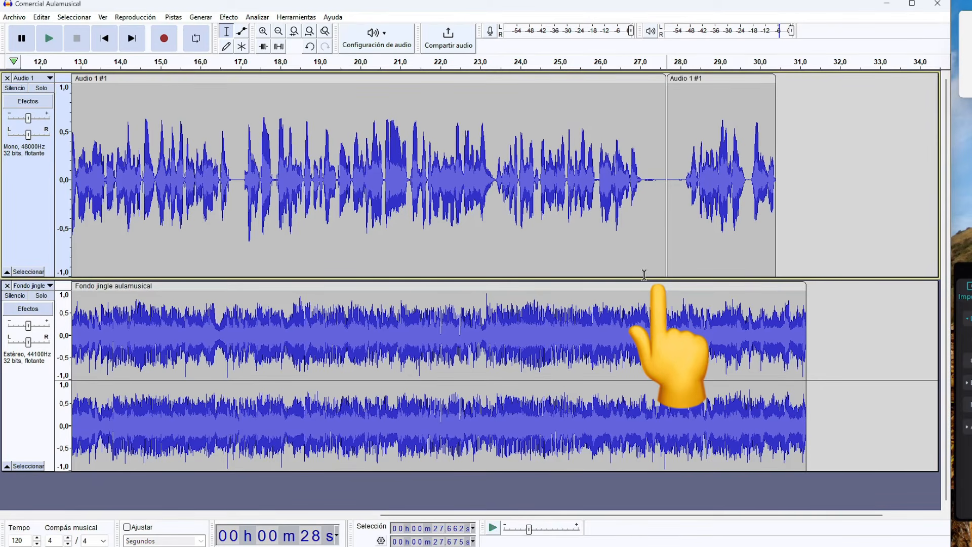
{"action": "left_click", "coordinate": [669, 79]}
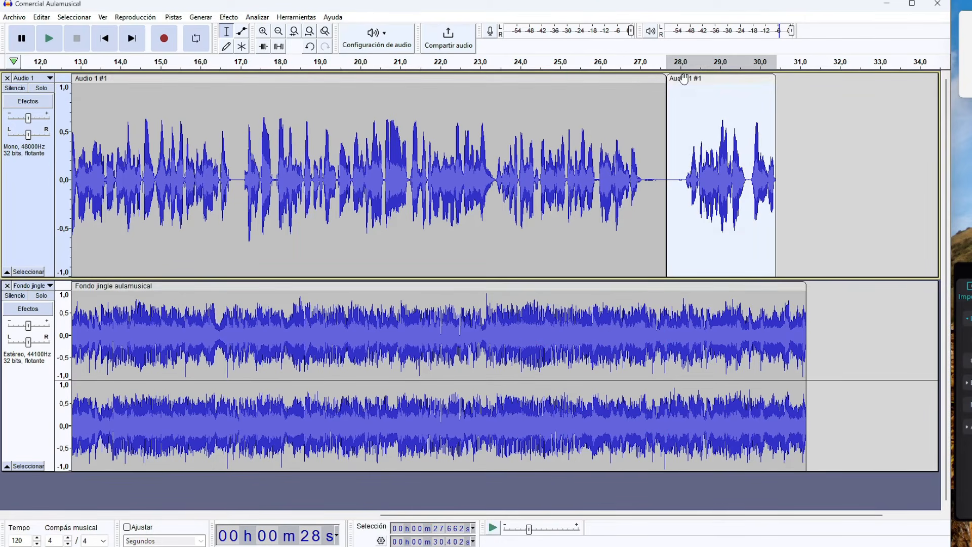
Trim the silence on both sides of the voice split and move the closing phrase earlier to start at about 27.2 s.
{"action": "left_click_drag", "start_coordinate": [667, 89], "coordinate": [675, 89]}
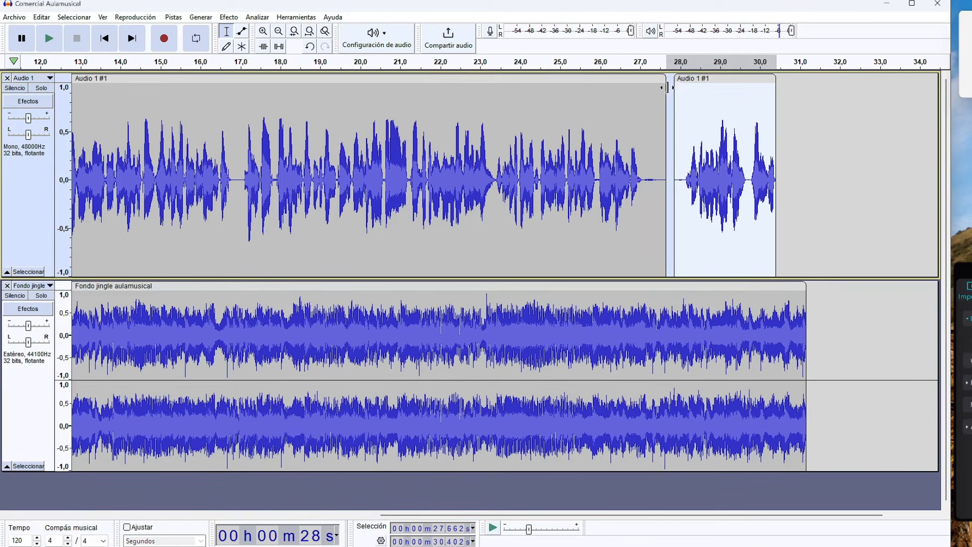
{"action": "left_click_drag", "start_coordinate": [650, 84], "coordinate": [680, 78]}
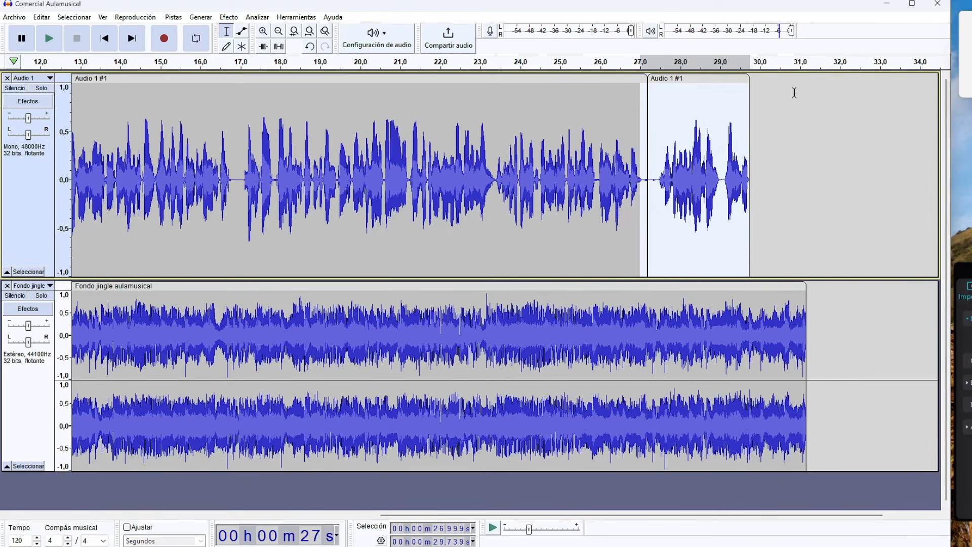
{"action": "left_click", "coordinate": [795, 92]}
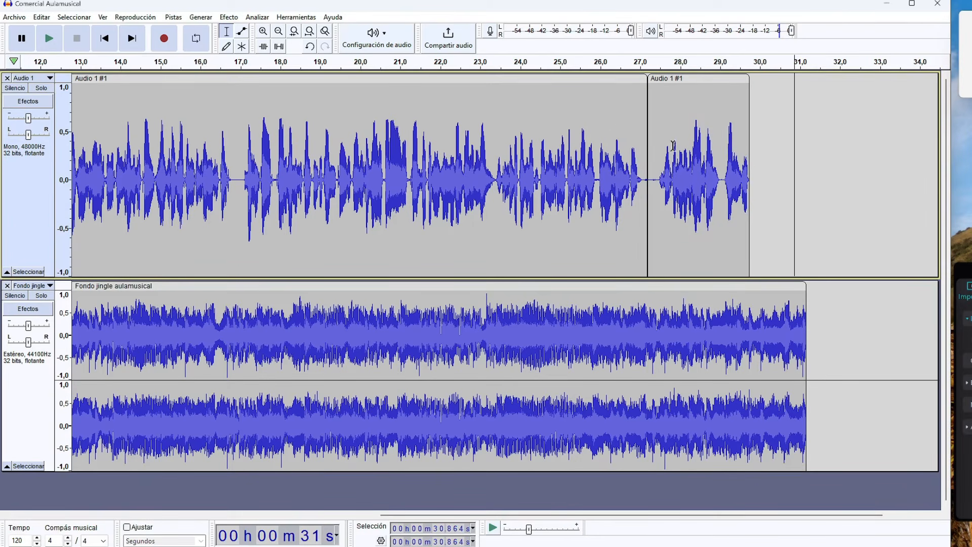
{"action": "mouse_move", "coordinate": [691, 80]}
{"action": "left_mouse_down"}
{"action": "mouse_move", "coordinate": [846, 81]}
{"action": "mouse_move", "coordinate": [672, 81]}
{"action": "left_mouse_up"}
Trim the jingle clip's end to about 30.4 s and move the voice's closing phrase to start at about 27 s.
{"action": "left_click_drag", "start_coordinate": [806, 287], "coordinate": [775, 288]}
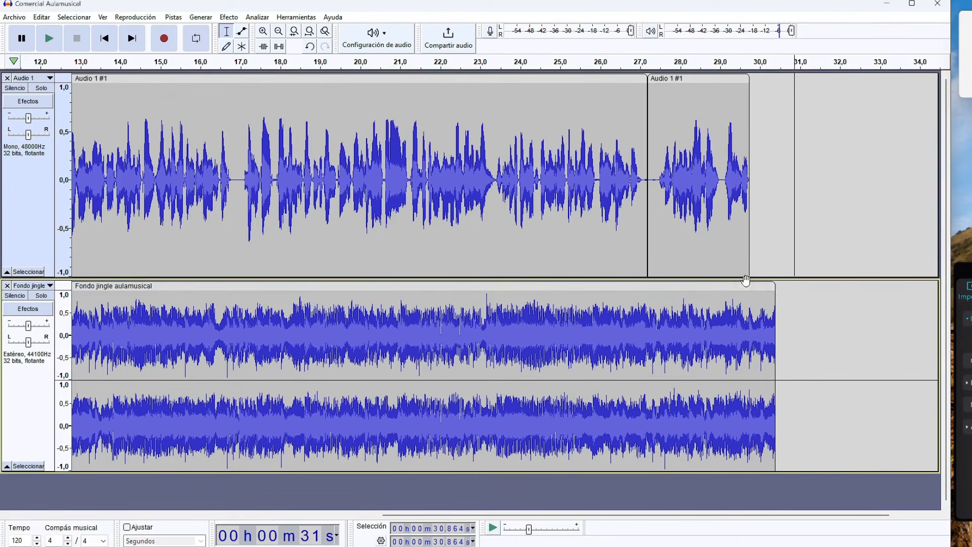
{"action": "left_click", "coordinate": [682, 78]}
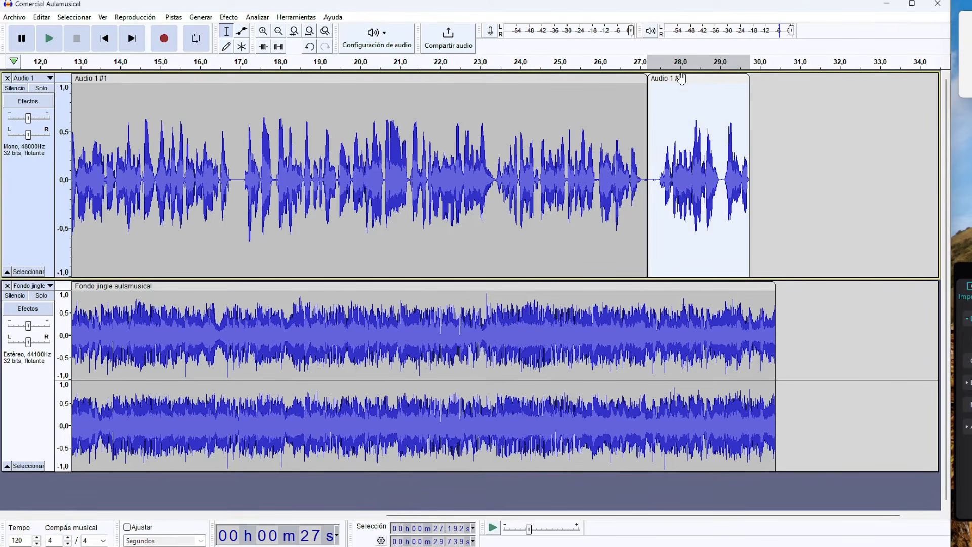
{"action": "left_click", "coordinate": [39, 19]}
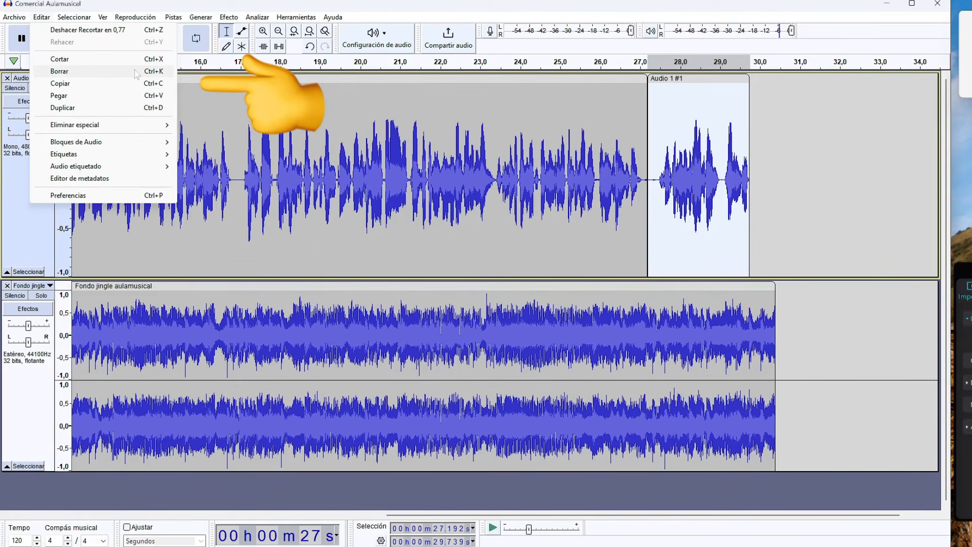
{"action": "left_click", "coordinate": [89, 96]}
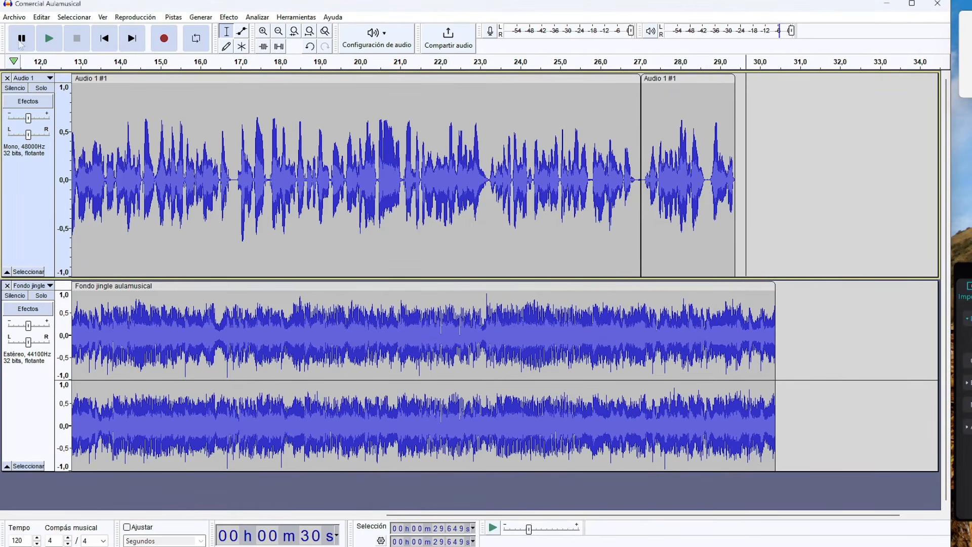
{"action": "left_click", "coordinate": [753, 181]}
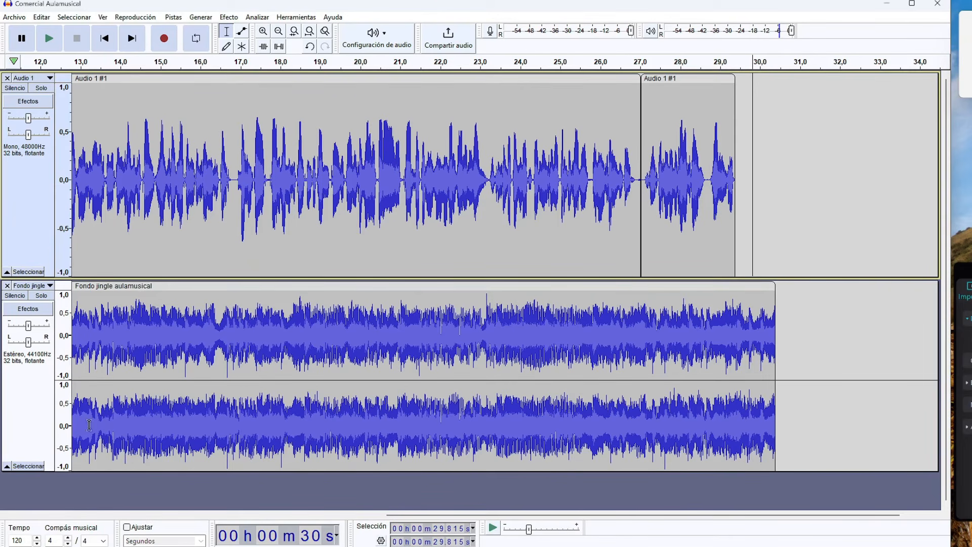
Shape the jingle's volume with Envelope tool points: rise to about 1.3 s, dip near 3.2 s, rise near 7.1 s, lower after 8.2 s.
{"action": "left_click_drag", "start_coordinate": [426, 514], "coordinate": [220, 517]}
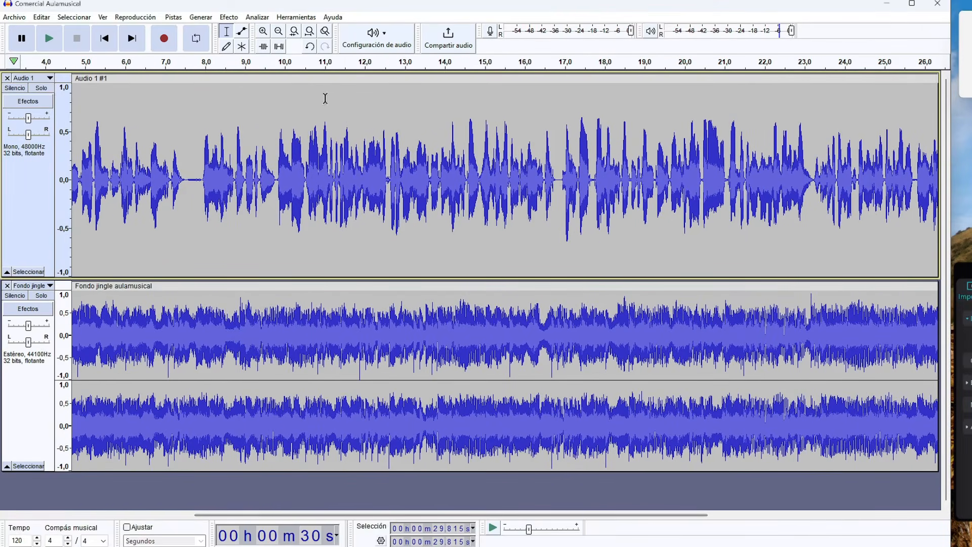
{"action": "left_click", "coordinate": [309, 31]}
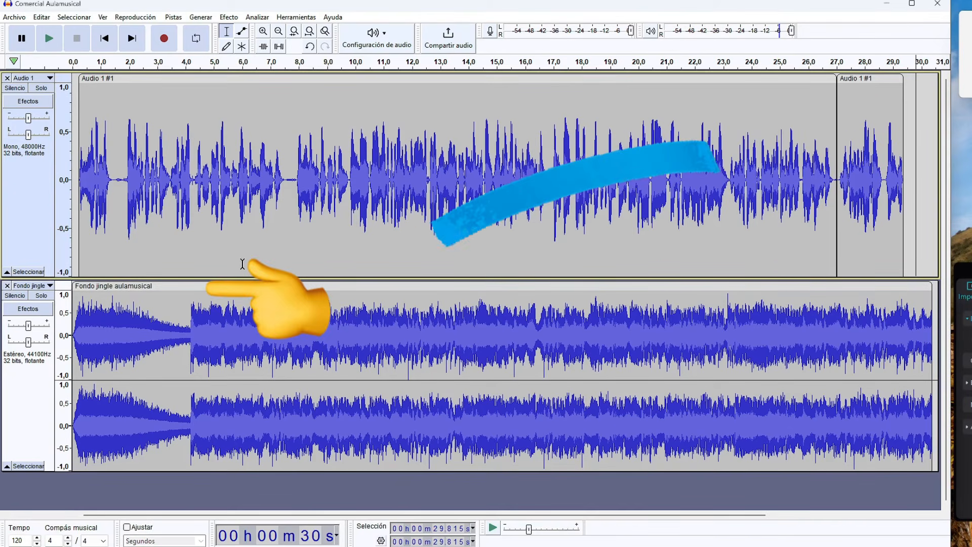
{"action": "left_click", "coordinate": [180, 287]}
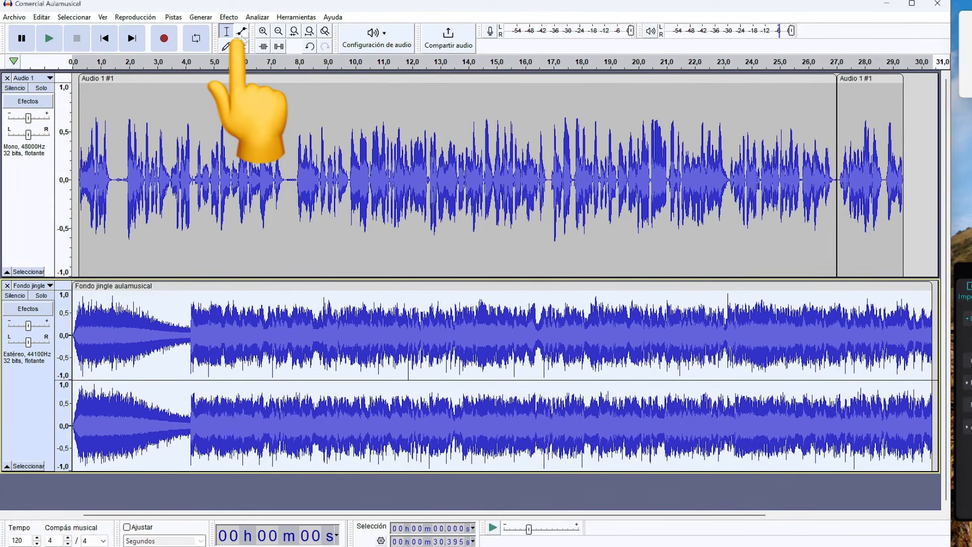
{"action": "left_click", "coordinate": [242, 32]}
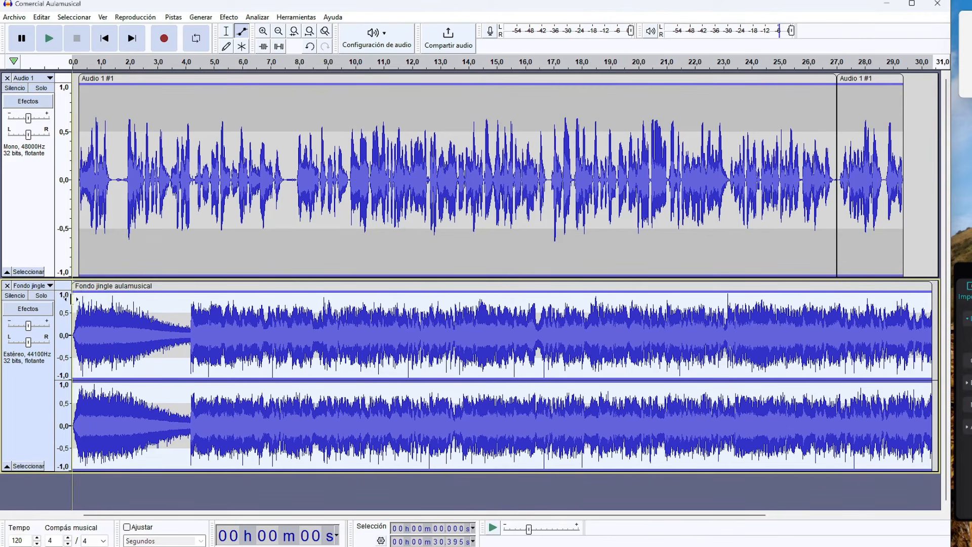
{"action": "left_click", "coordinate": [110, 292]}
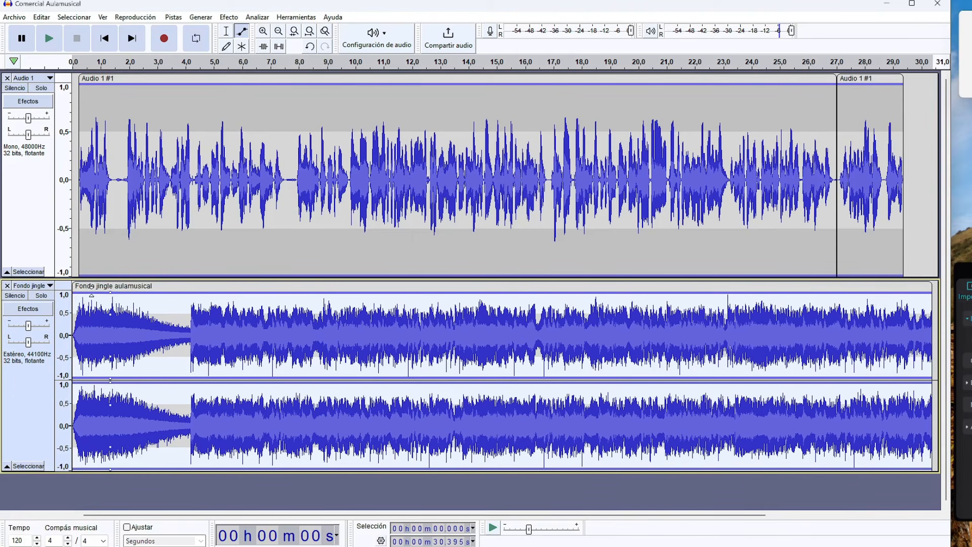
{"action": "left_click_drag", "start_coordinate": [75, 300], "coordinate": [78, 309]}
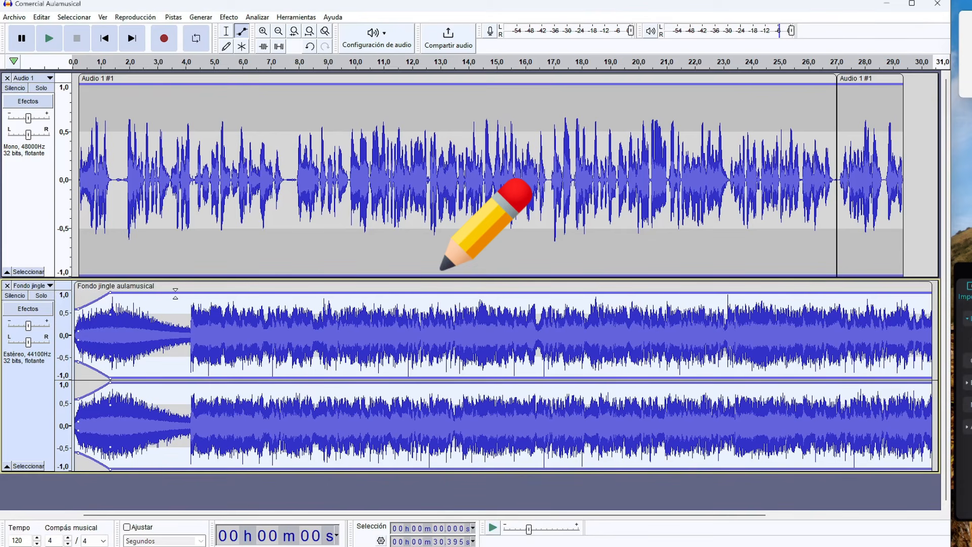
{"action": "left_click", "coordinate": [175, 294]}
{"action": "left_click_drag", "start_coordinate": [176, 294], "coordinate": [163, 310]}
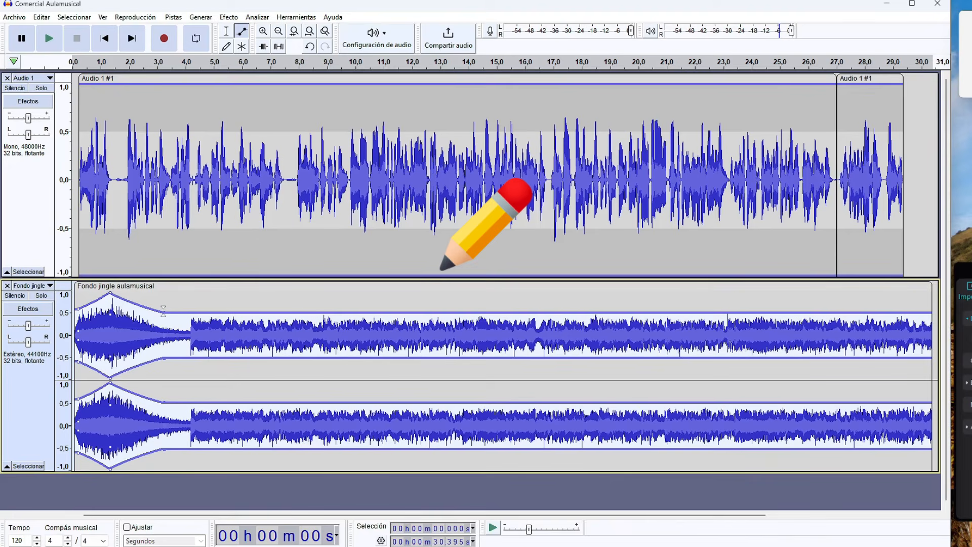
{"action": "mouse_move", "coordinate": [271, 310]}
{"action": "left_mouse_down"}
{"action": "mouse_move", "coordinate": [274, 292]}
{"action": "mouse_move", "coordinate": [306, 303]}
{"action": "left_mouse_up"}
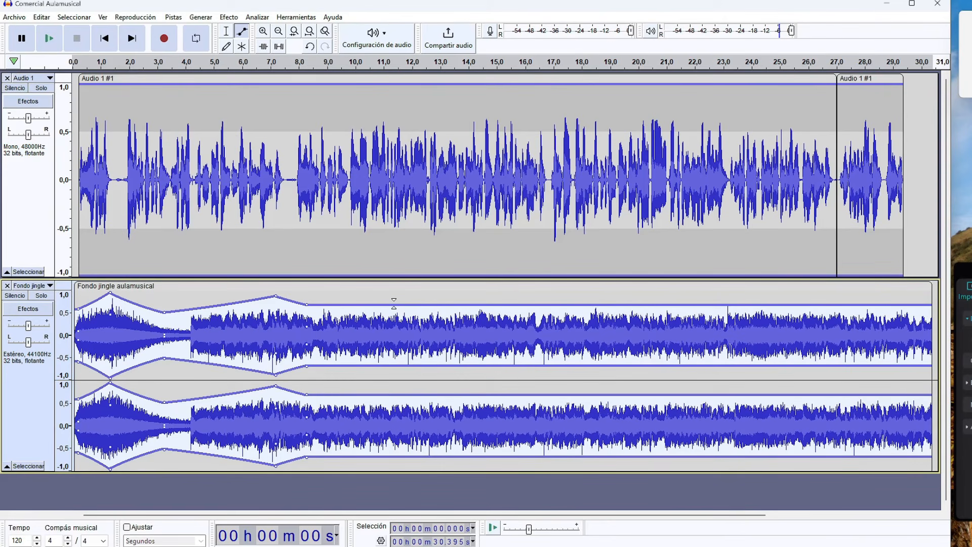
Undo the volume envelope changes on the jingle clip.
{"action": "key", "text": "ctrl+z"}
{"action": "key", "text": "ctrl+z"}
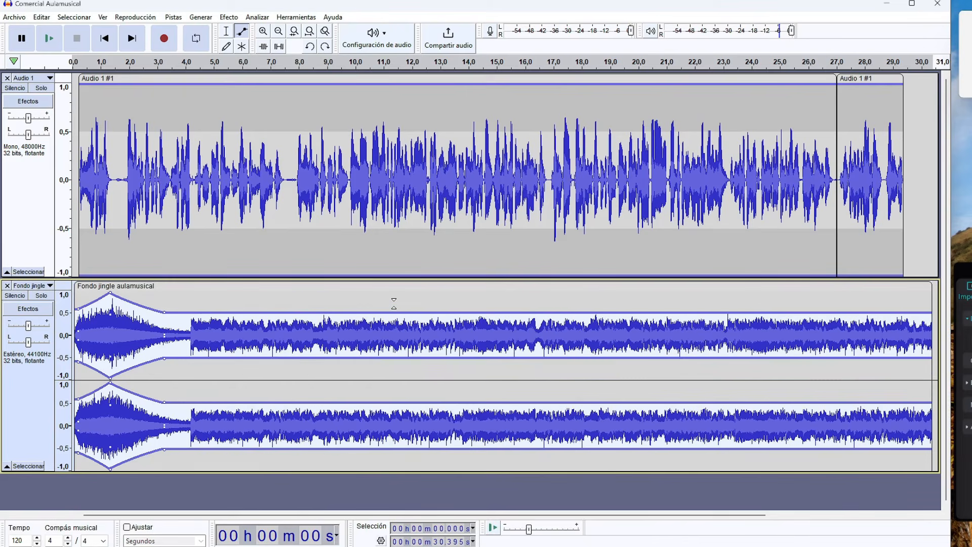
{"action": "key", "text": "ctrl+z"}
{"action": "key", "text": "ctrl+z"}
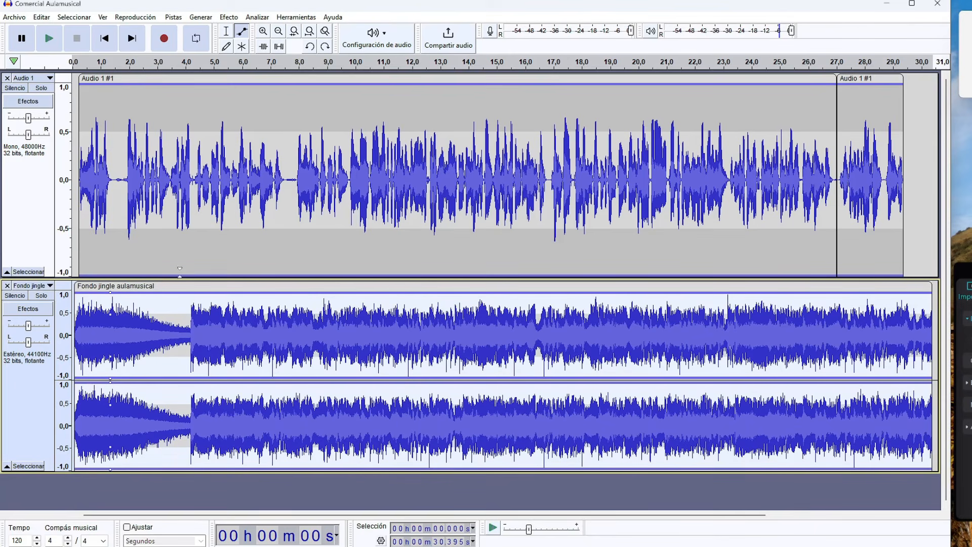
{"action": "key", "text": "ctrl+z"}
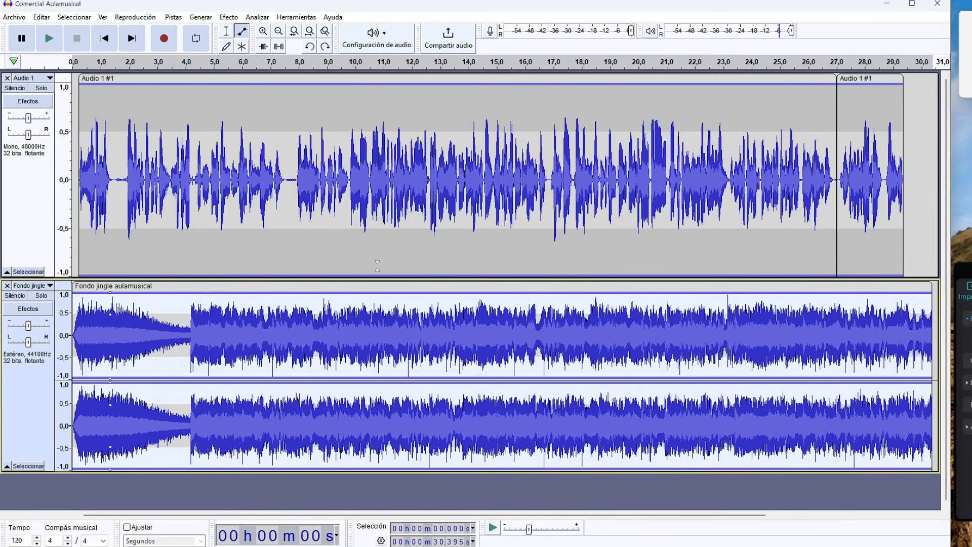
Undo the clip moves and trims, and the voice clip's split, back to a single voice clip.
{"action": "key", "text": "ctrl+z"}
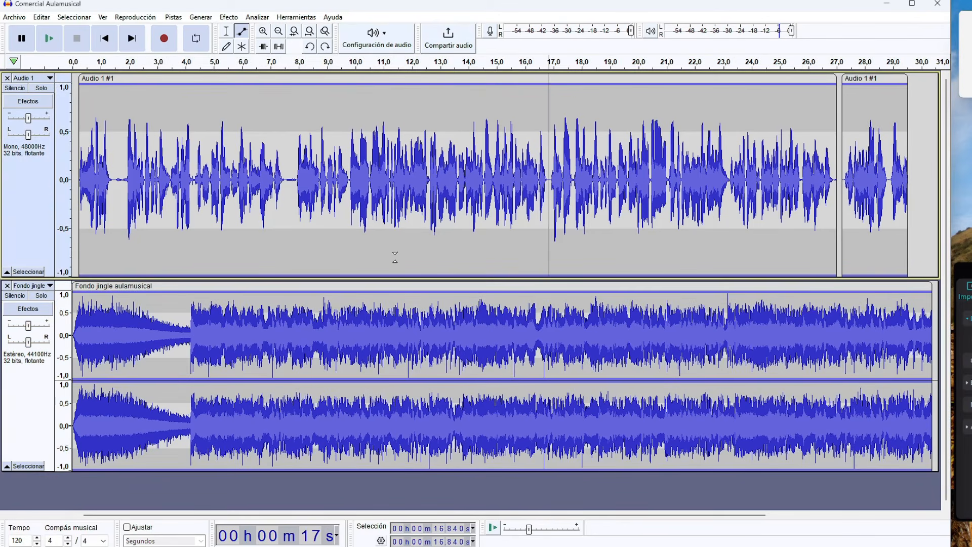
{"action": "key", "text": "ctrl+z"}
{"action": "key", "text": "ctrl+z"}
{"action": "key", "text": "ctrl+z"}
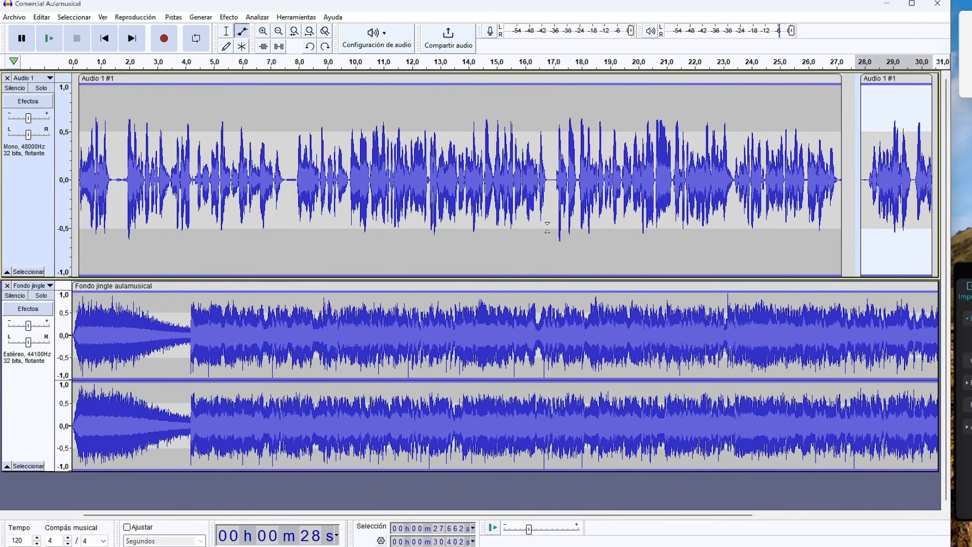
{"action": "key", "text": "ctrl+z"}
{"action": "key", "text": "ctrl+z"}
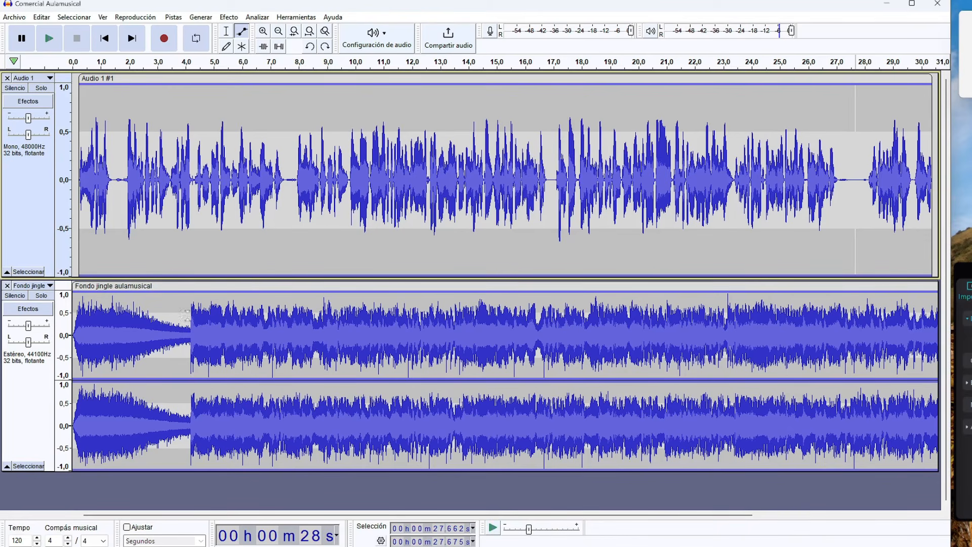
Move the Fondo jingle track above the voice track and keep the whole jingle track selected.
{"action": "left_click", "coordinate": [41, 419]}
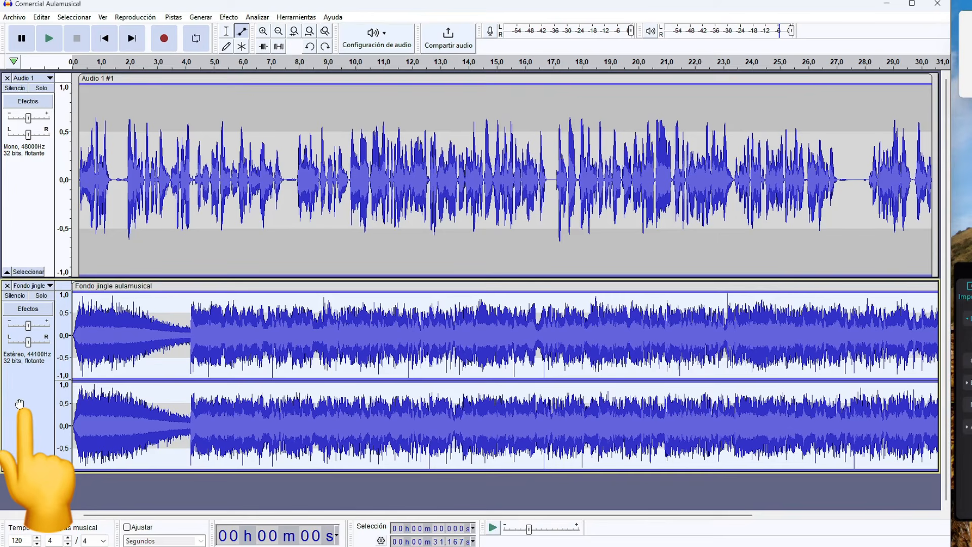
{"action": "left_click_drag", "start_coordinate": [20, 404], "coordinate": [32, 119]}
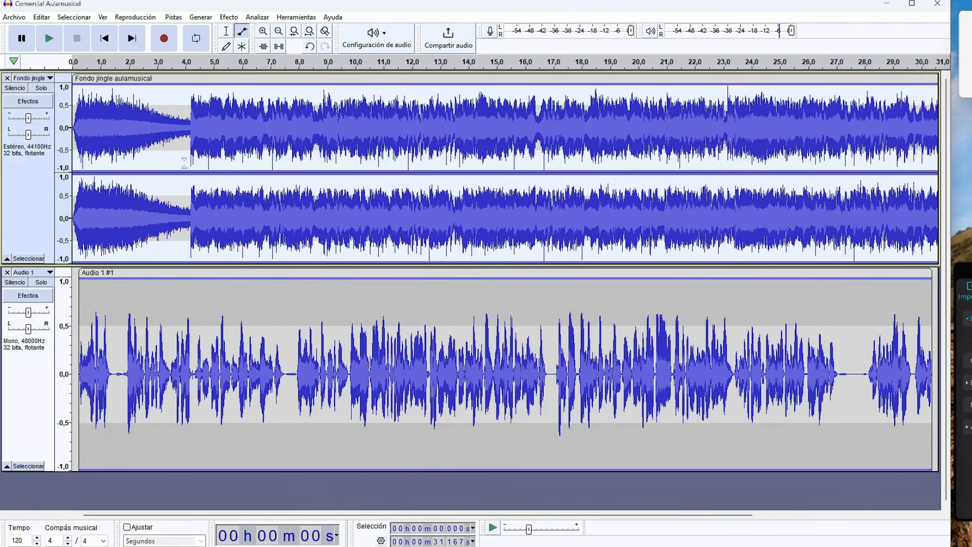
{"action": "left_click", "coordinate": [17, 258]}
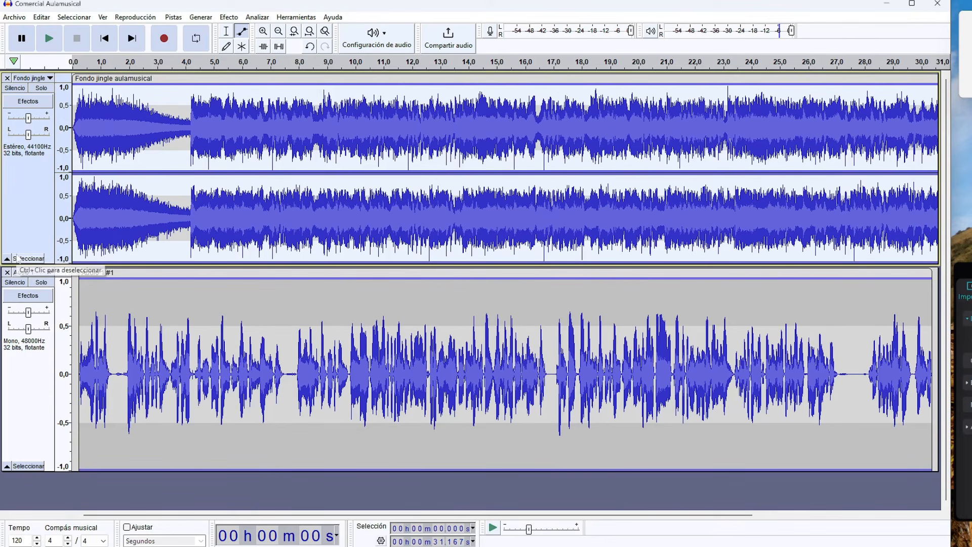
Apply Auto Duck to the jingle track with a duck amount of -16,9 dB, using the voice track below as control.
{"action": "left_click", "coordinate": [226, 30]}
{"action": "left_click", "coordinate": [228, 16]}
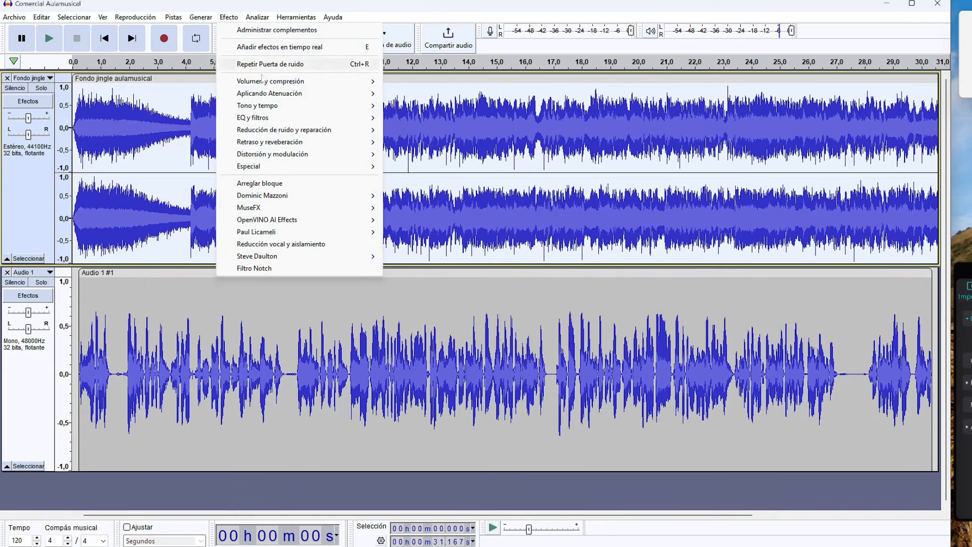
{"action": "mouse_move", "coordinate": [304, 81]}
{"action": "left_click", "coordinate": [431, 95]}
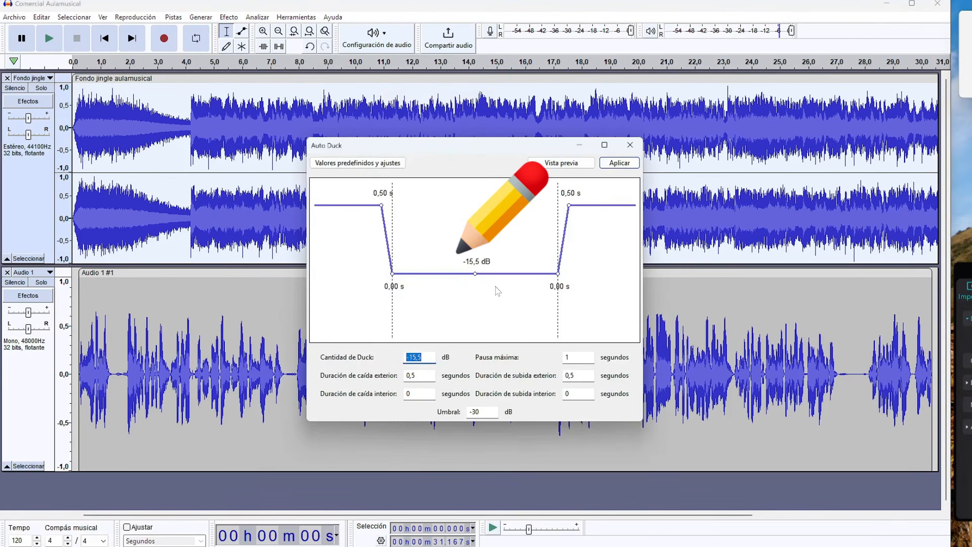
{"action": "left_click_drag", "start_coordinate": [476, 276], "coordinate": [474, 272]}
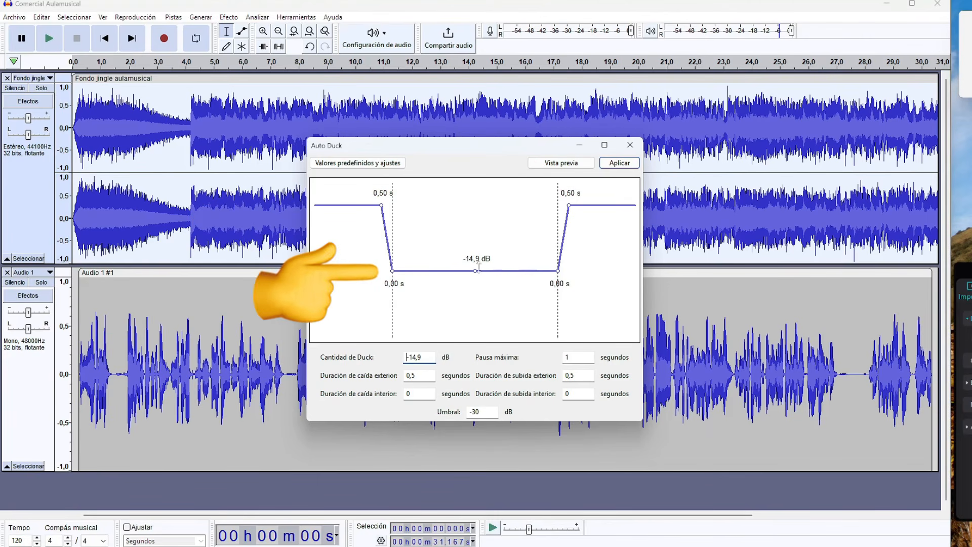
{"action": "left_click_drag", "start_coordinate": [474, 271], "coordinate": [475, 280]}
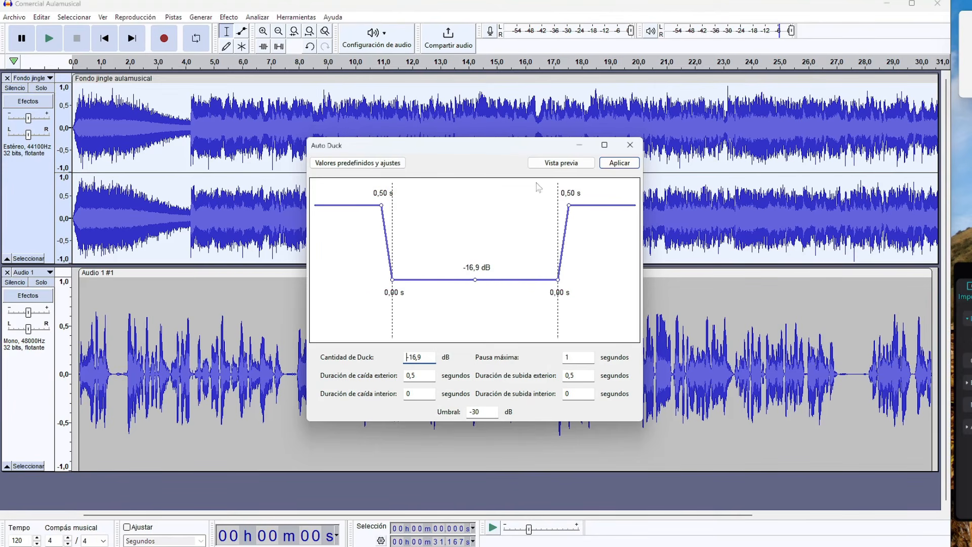
{"action": "left_click", "coordinate": [610, 166]}
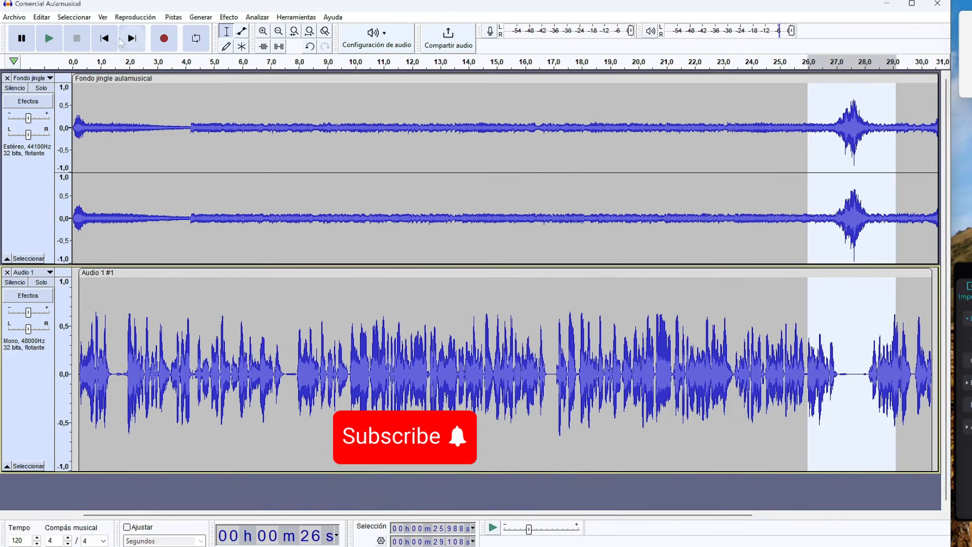
Examine how the ducked jingle begins, selecting its first 0.18 s and the voice from about 0.18 to 0.48 s.
{"action": "left_click", "coordinate": [104, 40]}
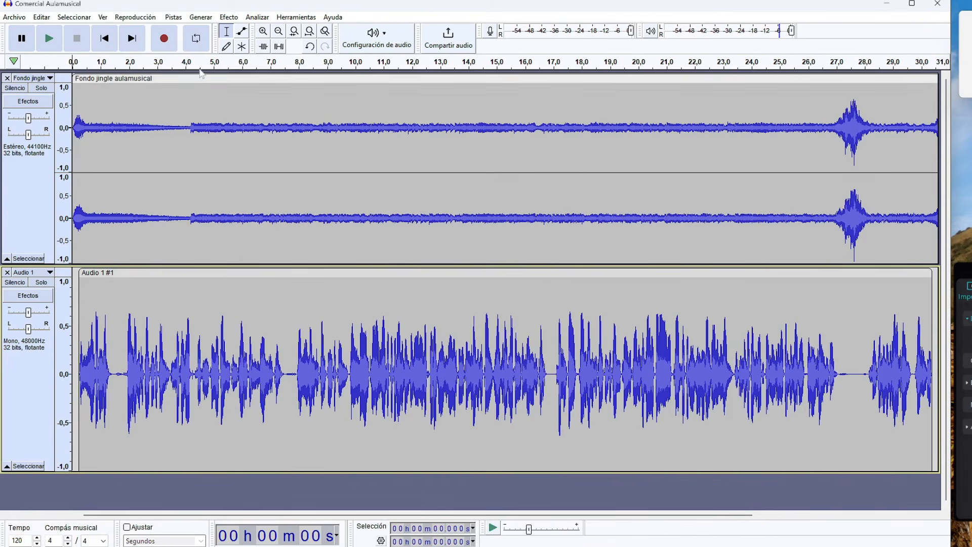
{"action": "left_click", "coordinate": [262, 33]}
{"action": "left_click", "coordinate": [261, 33]}
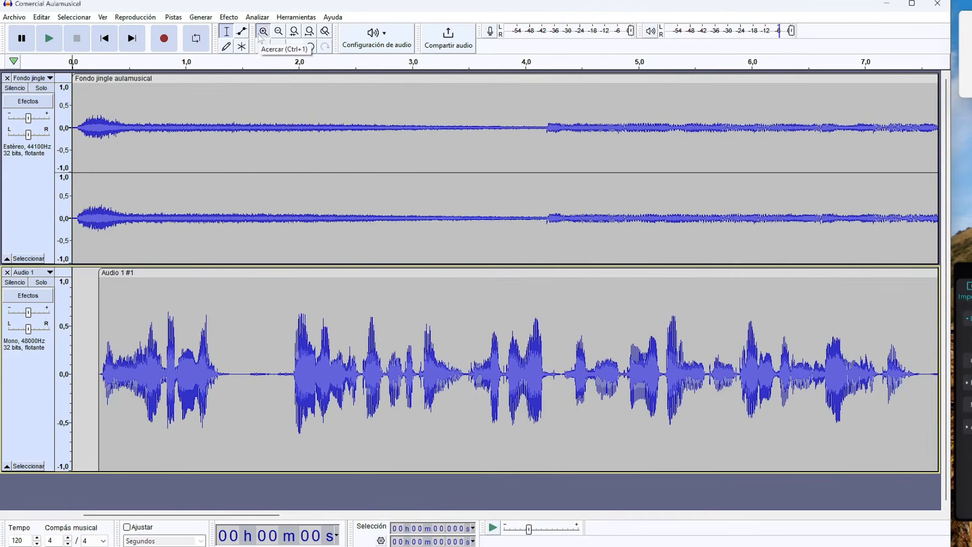
{"action": "left_click", "coordinate": [261, 33]}
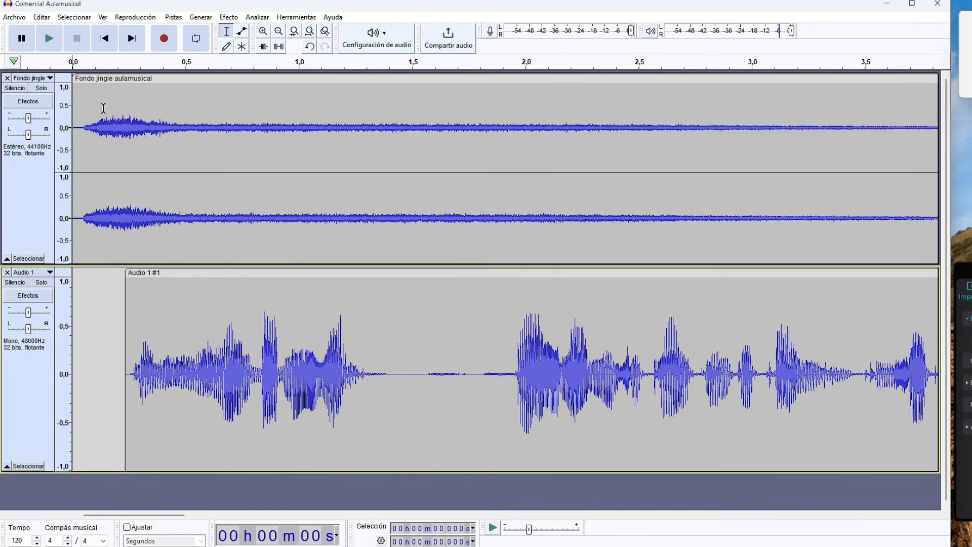
{"action": "left_click_drag", "start_coordinate": [113, 107], "coordinate": [73, 104]}
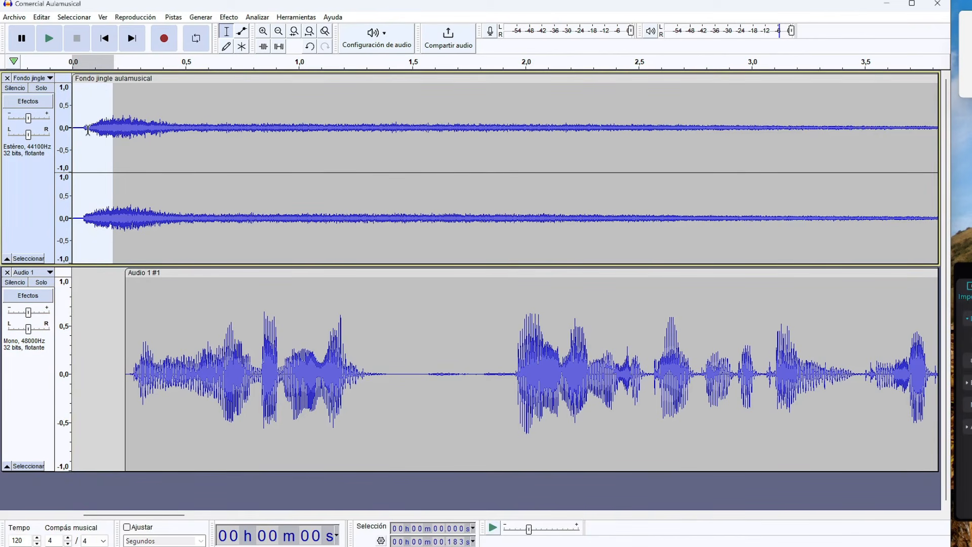
{"action": "left_click_drag", "start_coordinate": [114, 329], "coordinate": [179, 326]}
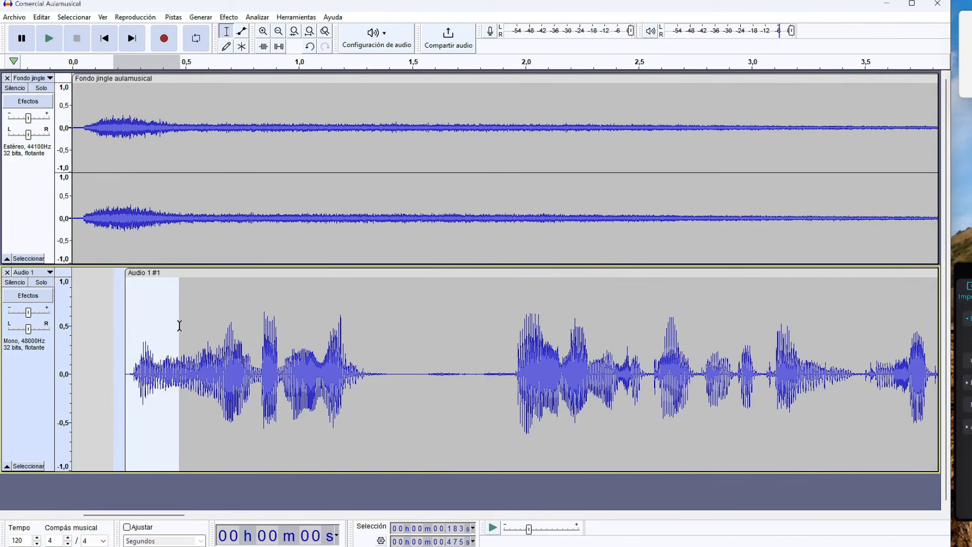
Apply a fade-in to about the first 0.26 s of the ducked jingle.
{"action": "left_click_drag", "start_coordinate": [130, 146], "coordinate": [74, 145]}
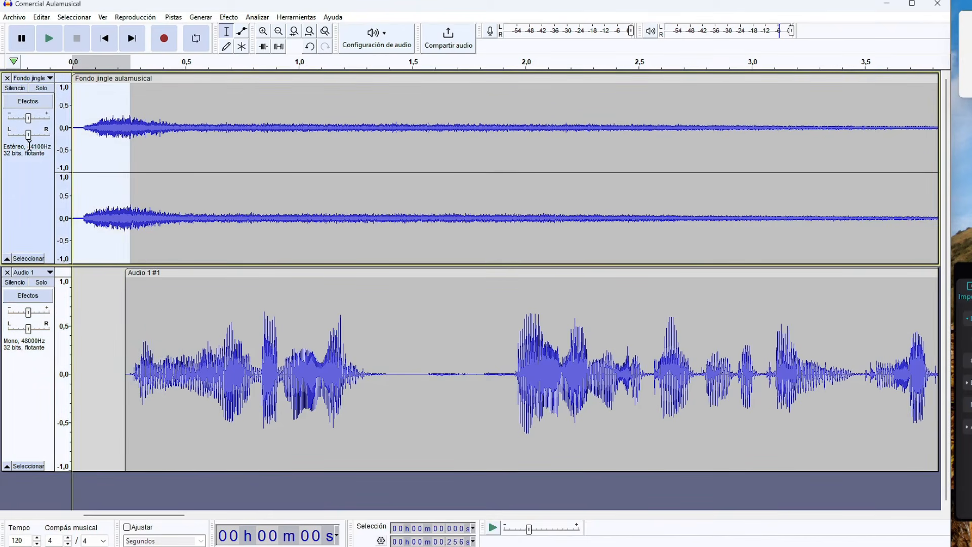
{"action": "left_click", "coordinate": [229, 17]}
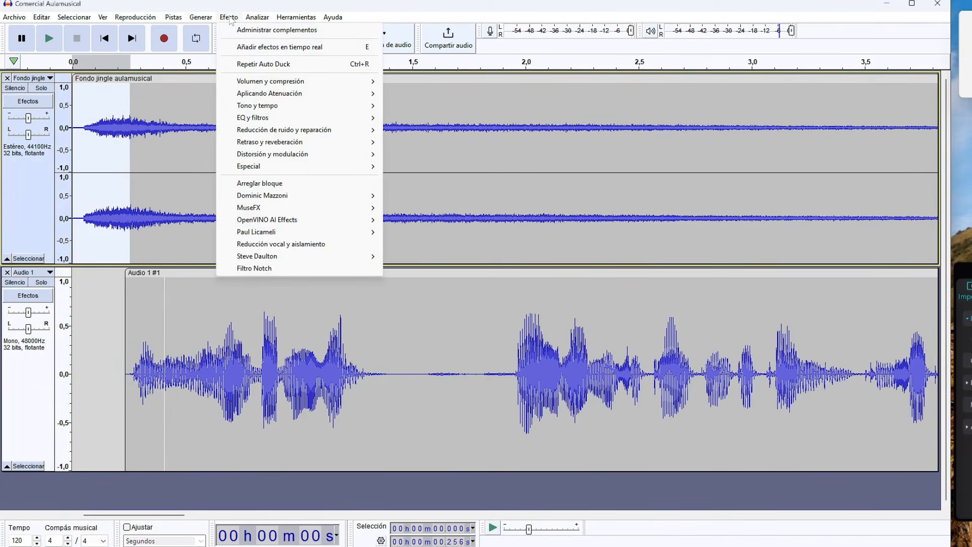
{"action": "mouse_move", "coordinate": [275, 95]}
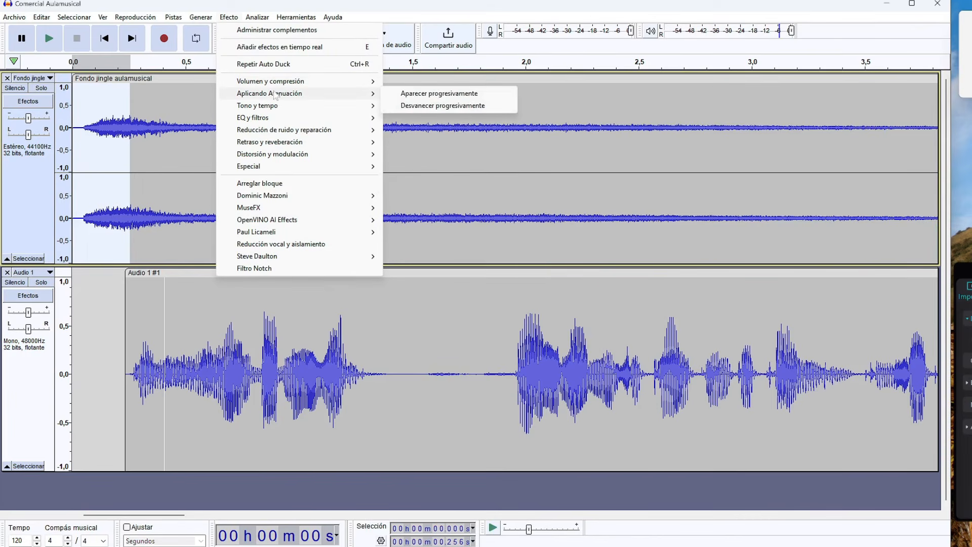
{"action": "left_click", "coordinate": [415, 94]}
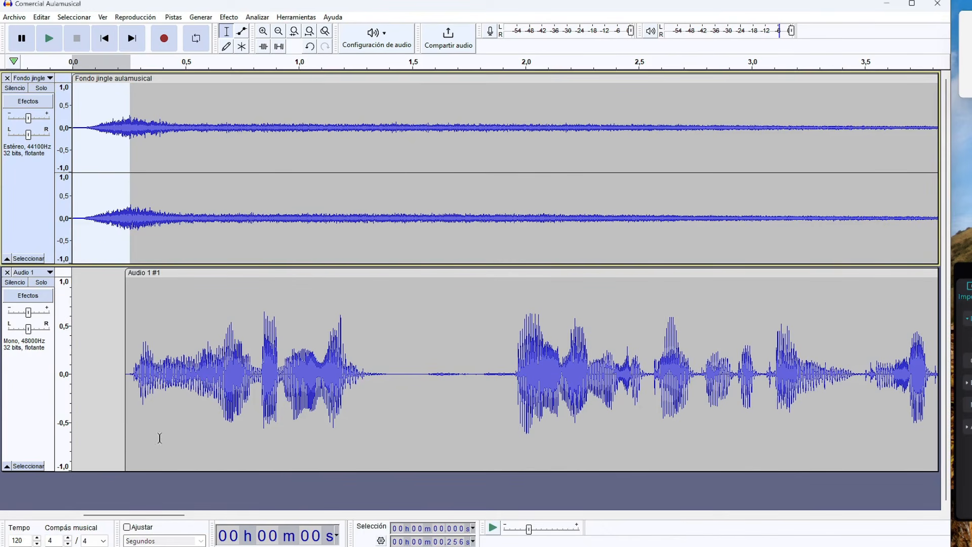
Trim the jingle clip's end to about 30.7 s and fade out its last stretch from about 30.29 s.
{"action": "left_click_drag", "start_coordinate": [146, 520], "coordinate": [889, 530]}
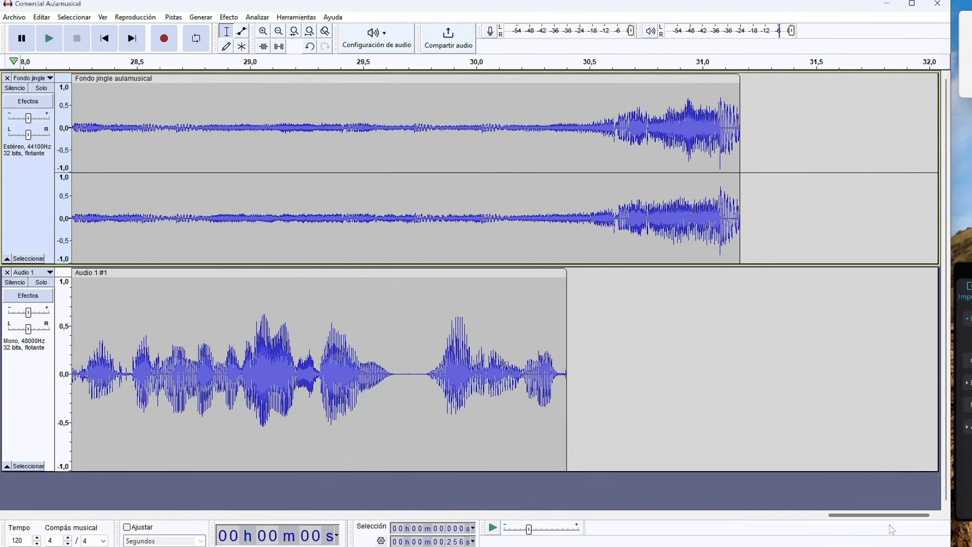
{"action": "left_click_drag", "start_coordinate": [752, 140], "coordinate": [536, 143]}
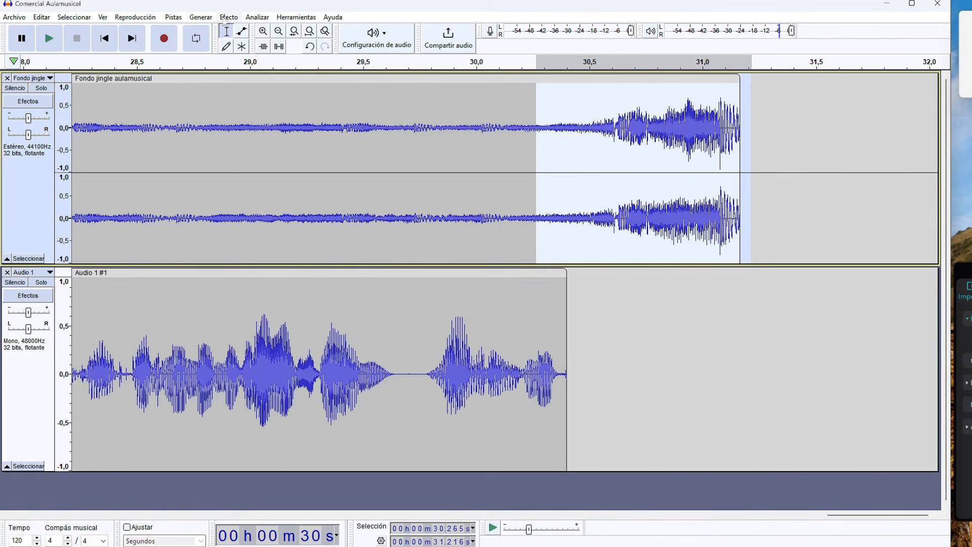
{"action": "left_click", "coordinate": [721, 91]}
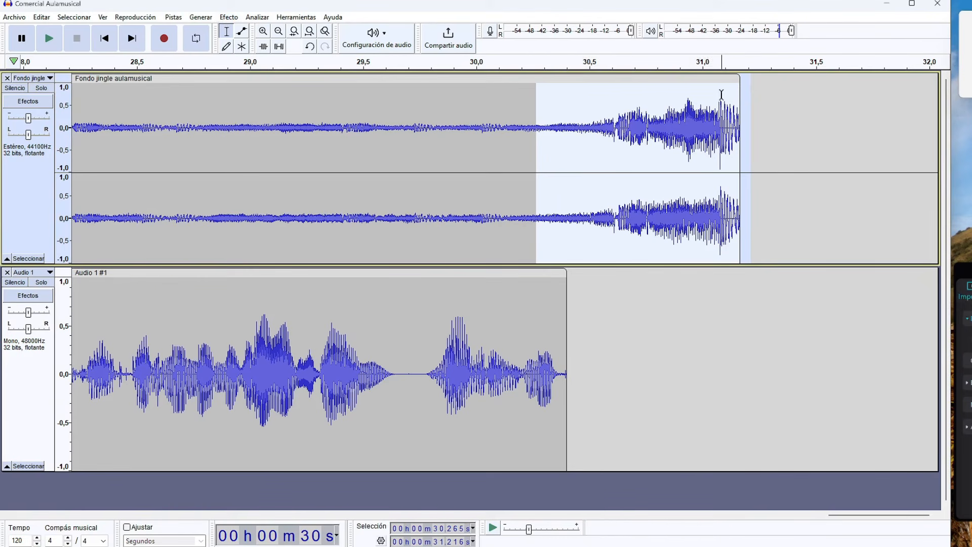
{"action": "left_click_drag", "start_coordinate": [739, 82], "coordinate": [541, 84]}
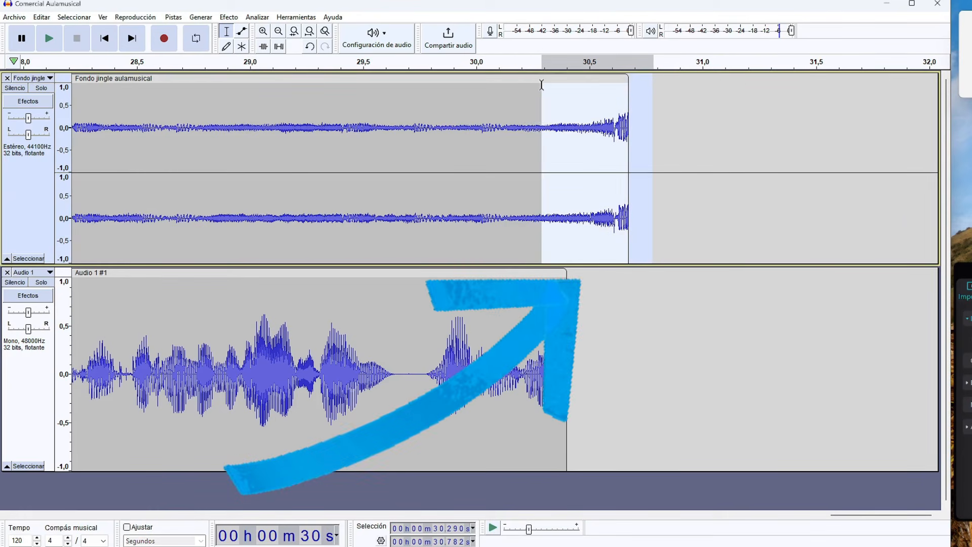
{"action": "left_click", "coordinate": [231, 19]}
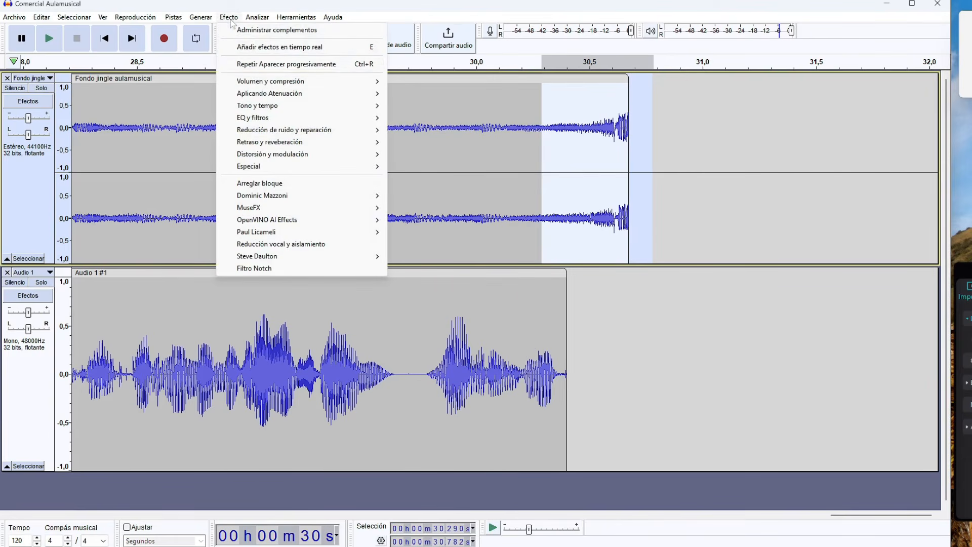
{"action": "mouse_move", "coordinate": [274, 94]}
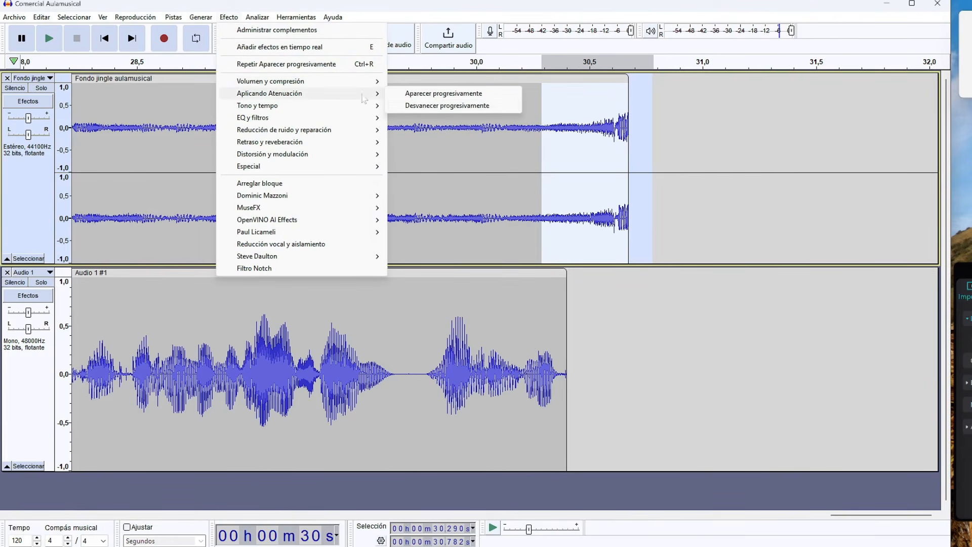
{"action": "left_click", "coordinate": [444, 108]}
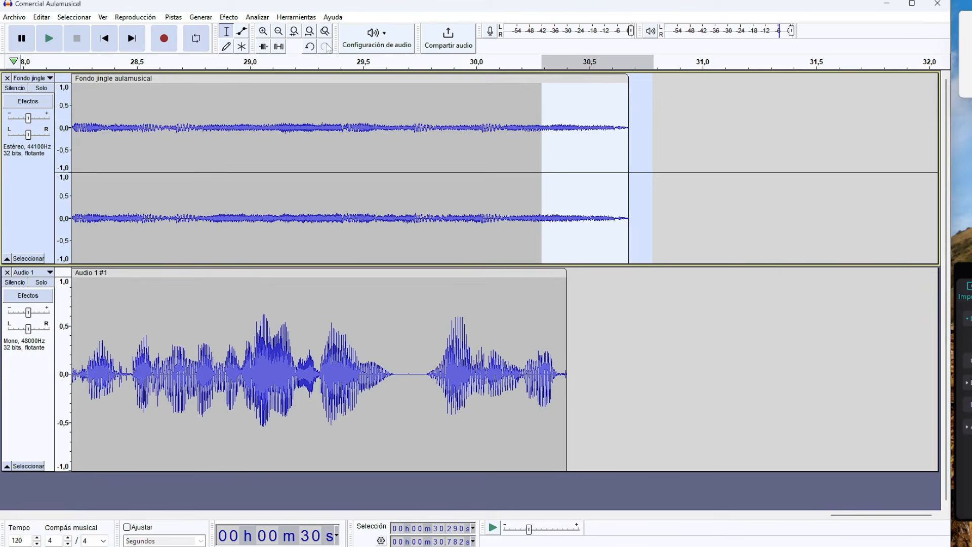
Play the mix from about 2.9 s and balance the track gains, lowering the jingle slightly and the voice to -2,0 dB.
{"action": "left_click", "coordinate": [311, 34]}
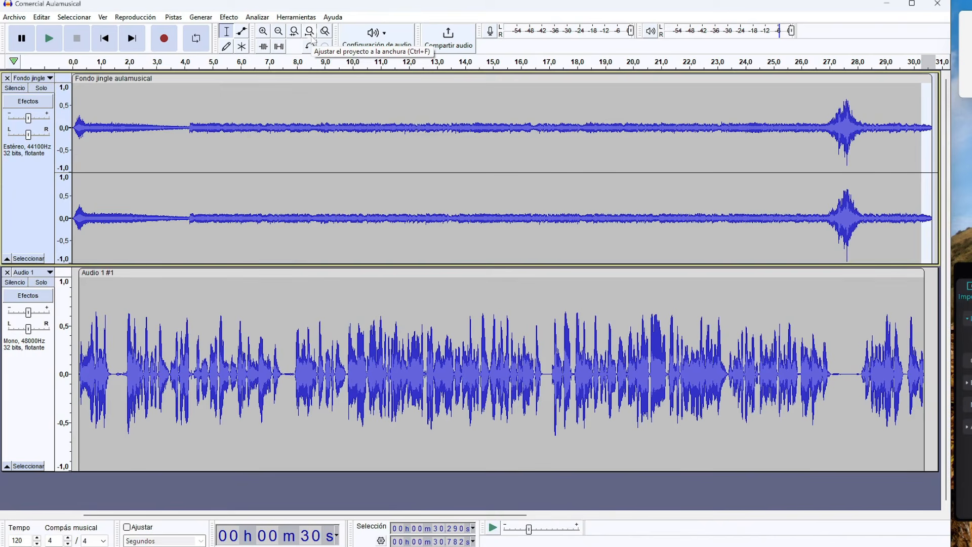
{"action": "left_click", "coordinate": [154, 152]}
{"action": "key", "text": "space"}
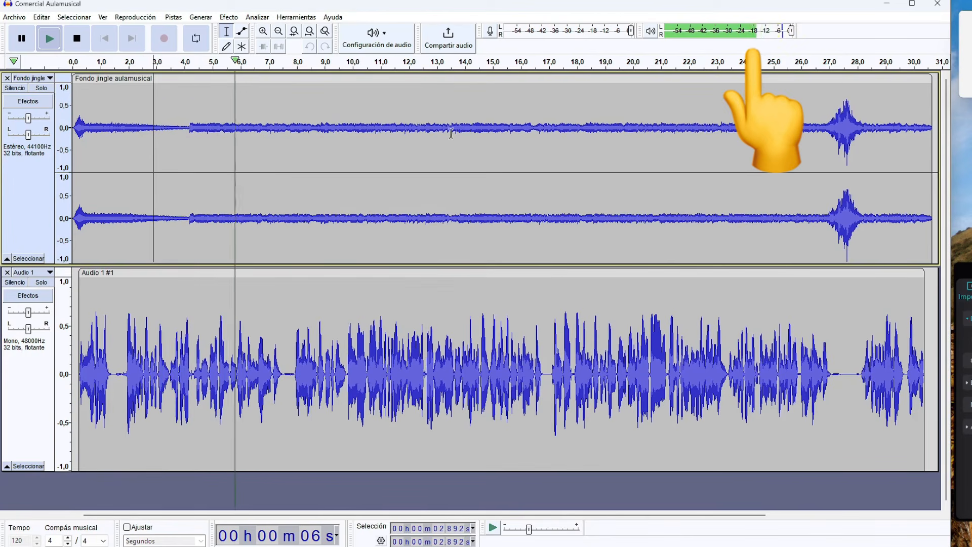
{"action": "mouse_move", "coordinate": [29, 119]}
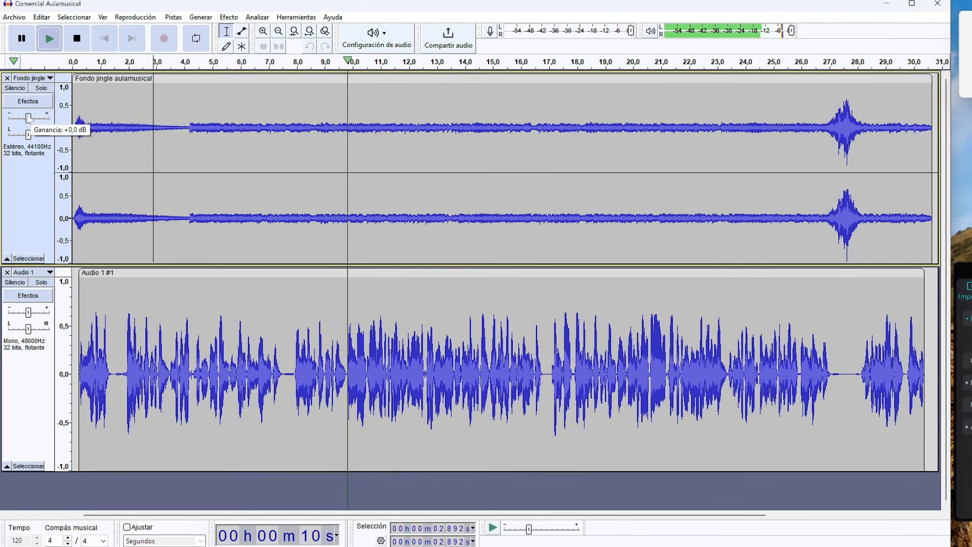
{"action": "left_click_drag", "start_coordinate": [30, 120], "coordinate": [31, 120]}
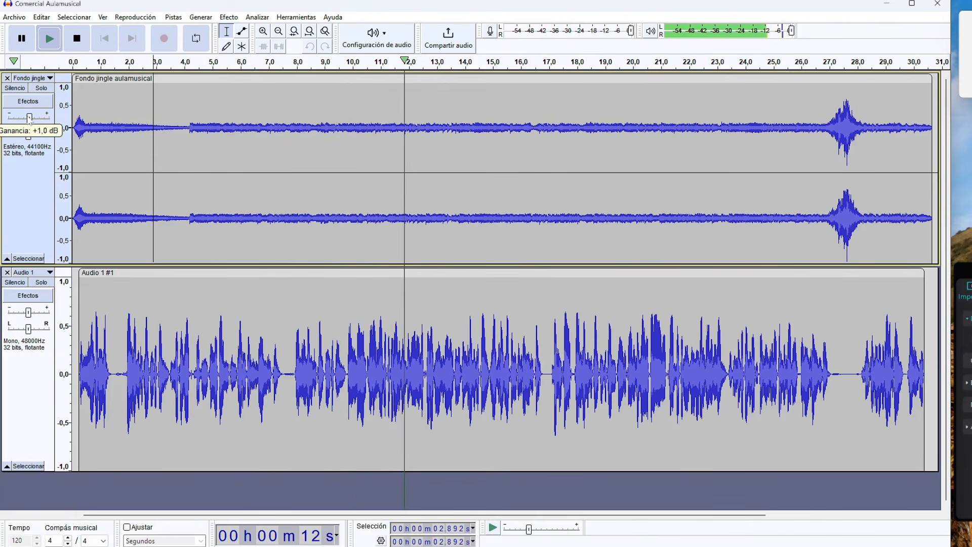
{"action": "left_click_drag", "start_coordinate": [30, 319], "coordinate": [38, 318]}
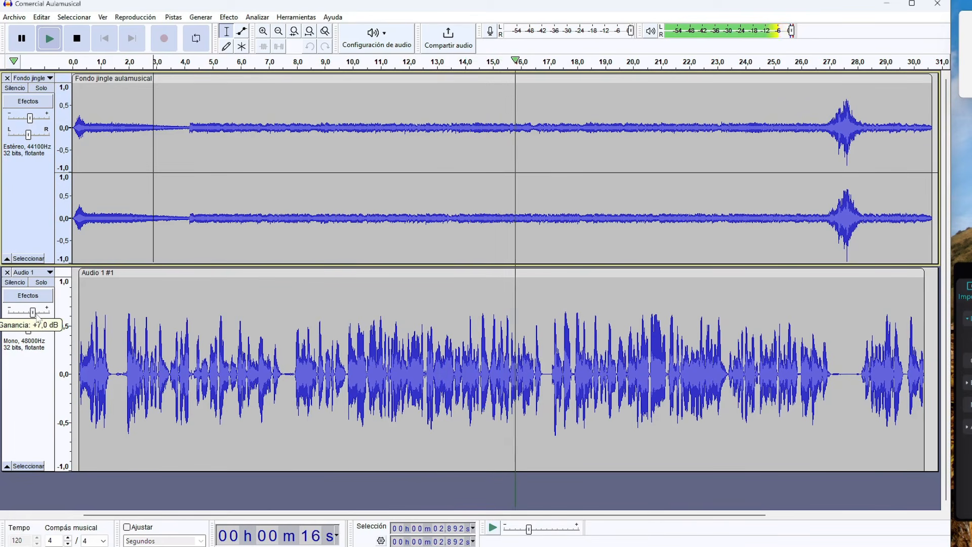
{"action": "left_click_drag", "start_coordinate": [38, 318], "coordinate": [27, 315]}
{"action": "left_click_drag", "start_coordinate": [29, 118], "coordinate": [23, 117]}
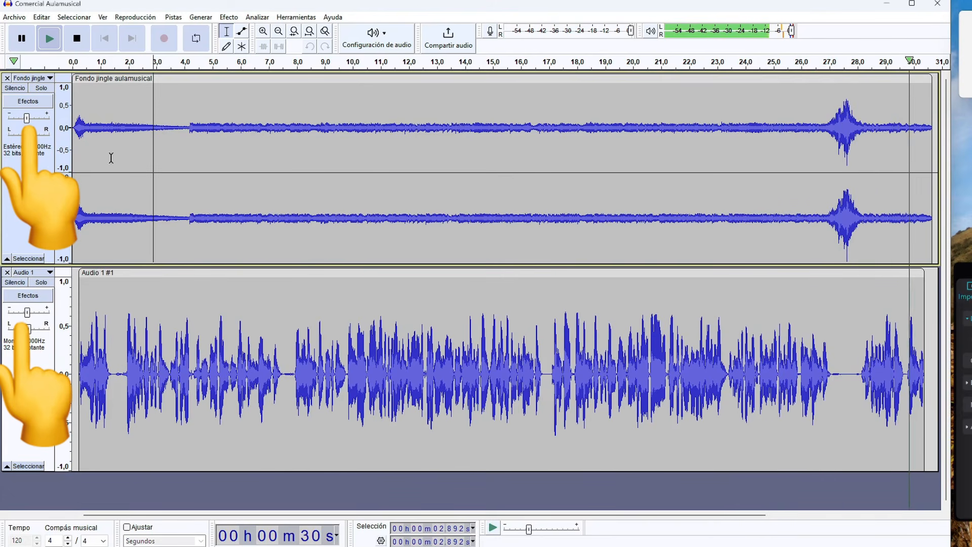
Play the mix from the beginning and bring the voice track's gain back to about the slider's centre.
{"action": "left_click", "coordinate": [103, 38]}
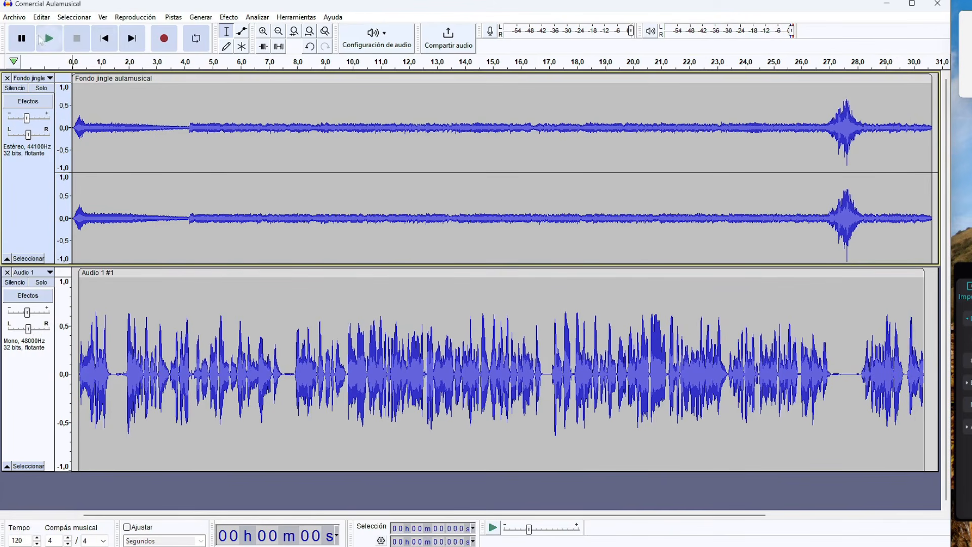
{"action": "left_click", "coordinate": [47, 38]}
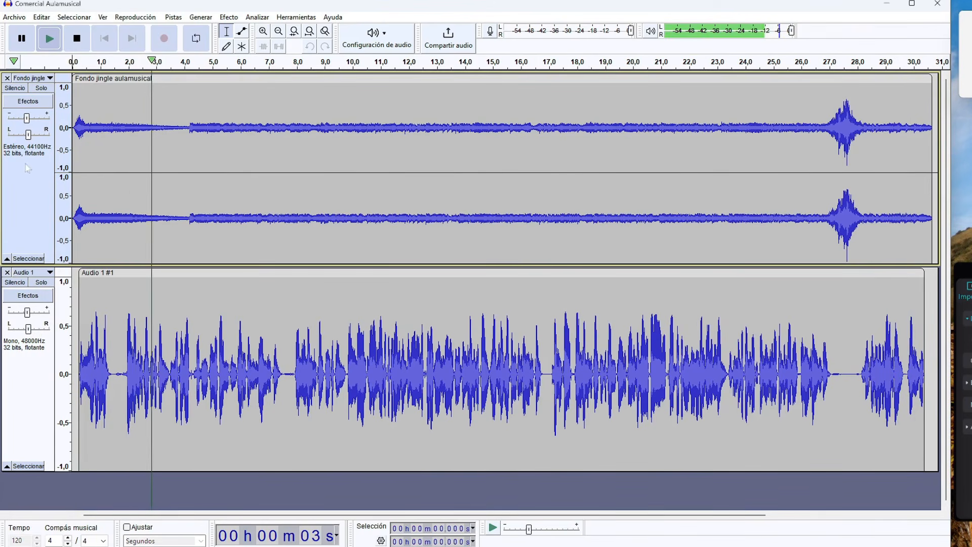
{"action": "mouse_move", "coordinate": [26, 118]}
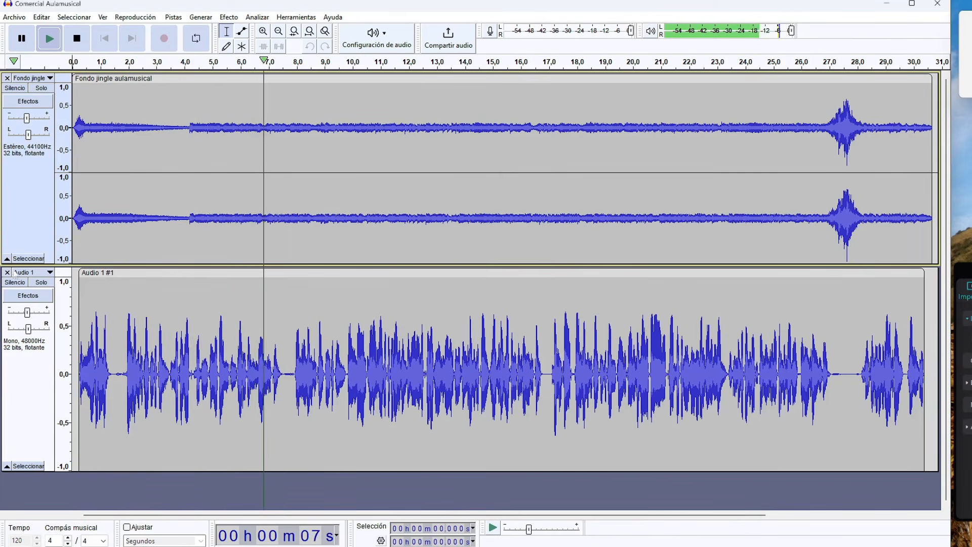
{"action": "mouse_move", "coordinate": [29, 318]}
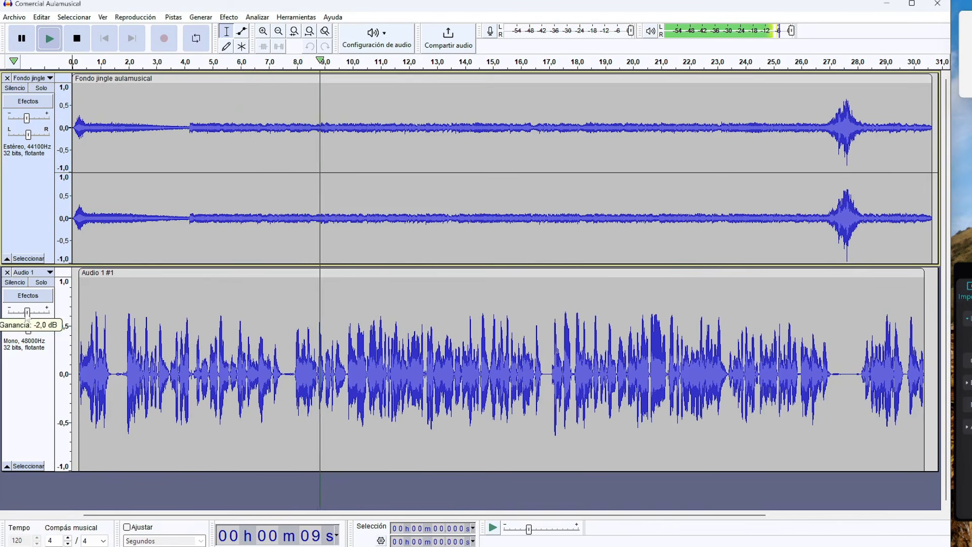
{"action": "left_click_drag", "start_coordinate": [27, 315], "coordinate": [27, 314]}
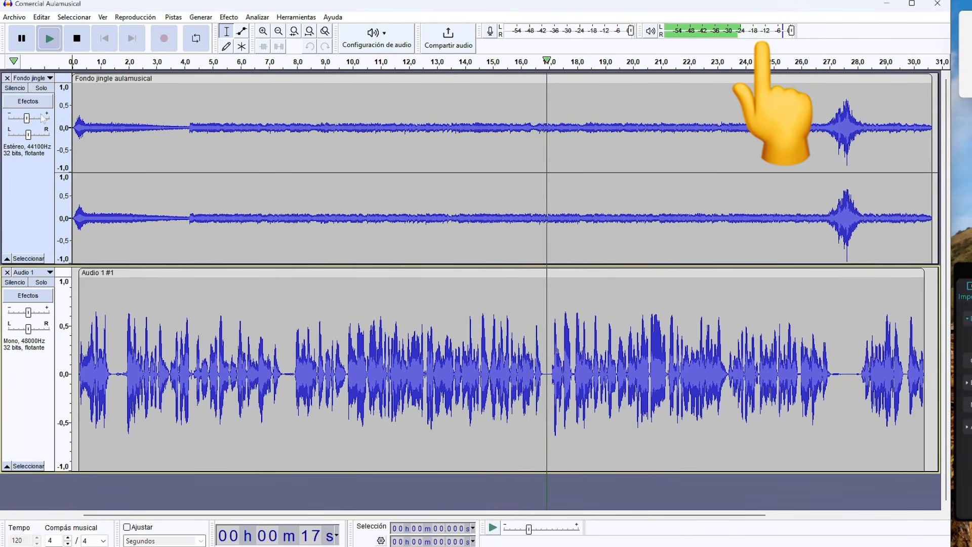
{"action": "mouse_move", "coordinate": [25, 117]}
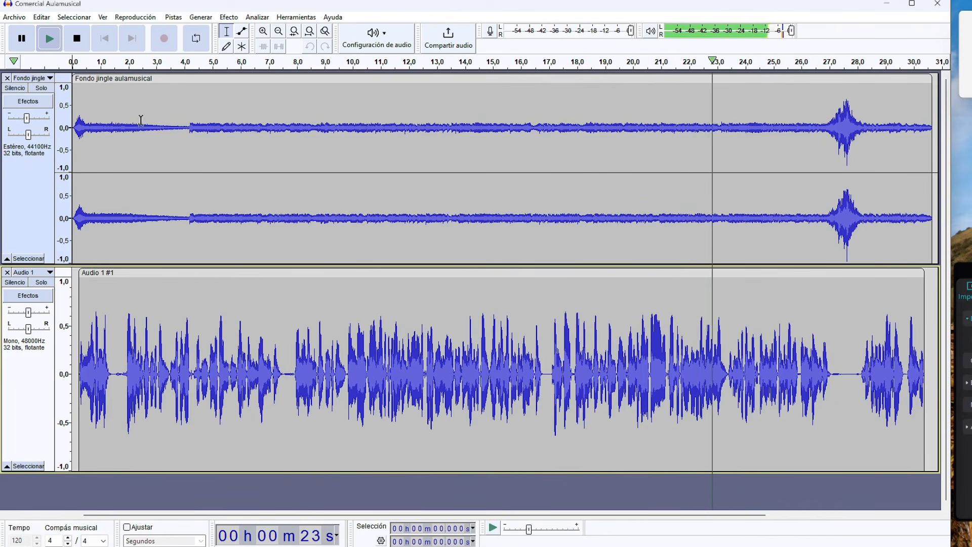
{"action": "key", "text": "space"}
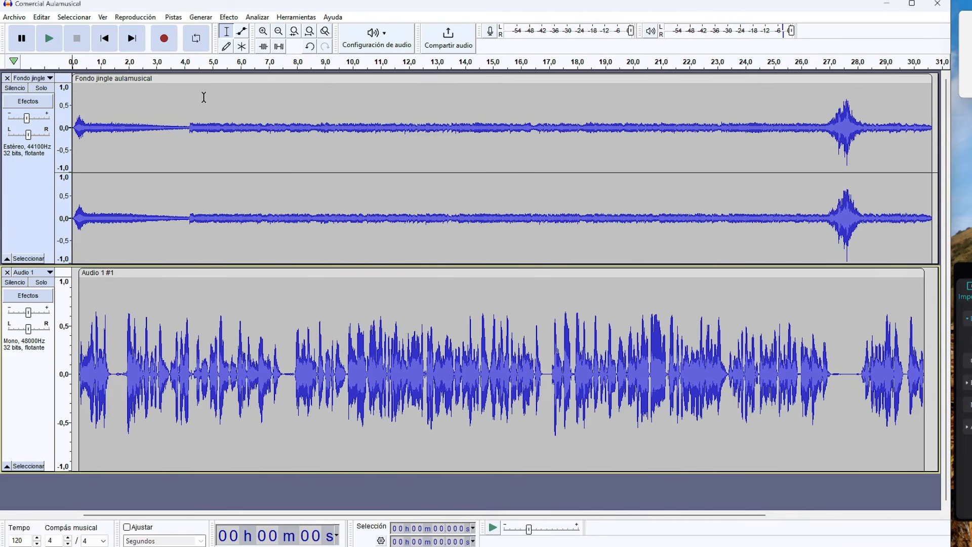
Examine the audio export settings with Archivos MP3 as the format and leave without exporting.
{"action": "left_click", "coordinate": [9, 20]}
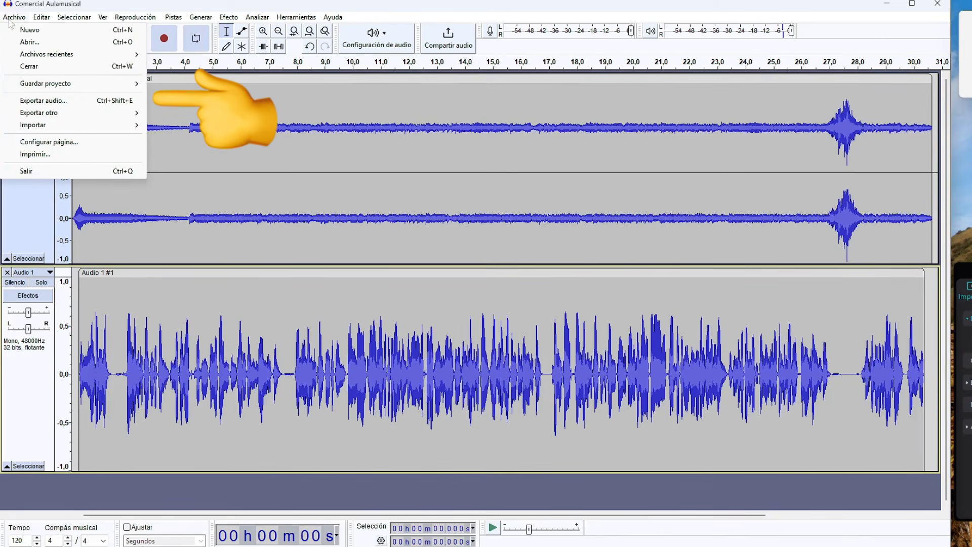
{"action": "left_click", "coordinate": [59, 98]}
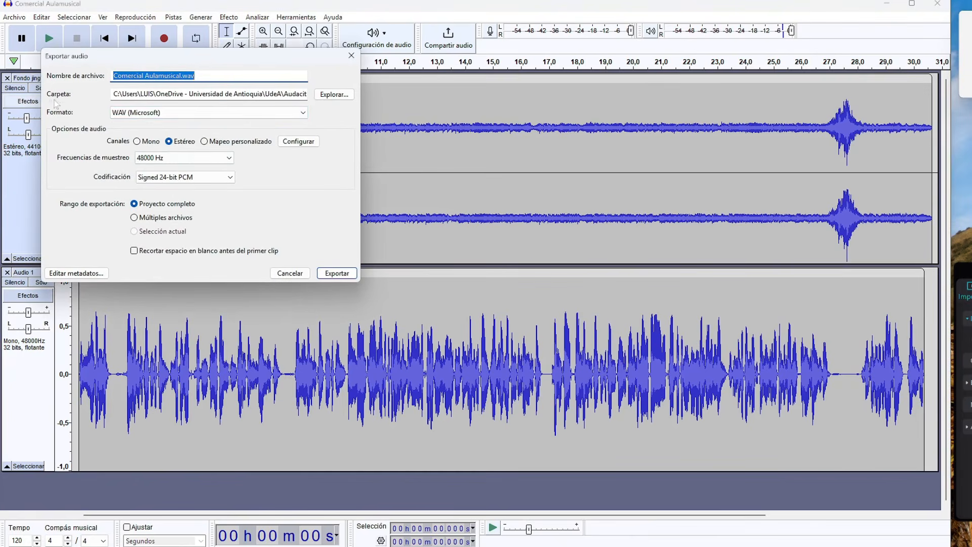
{"action": "left_click", "coordinate": [174, 113]}
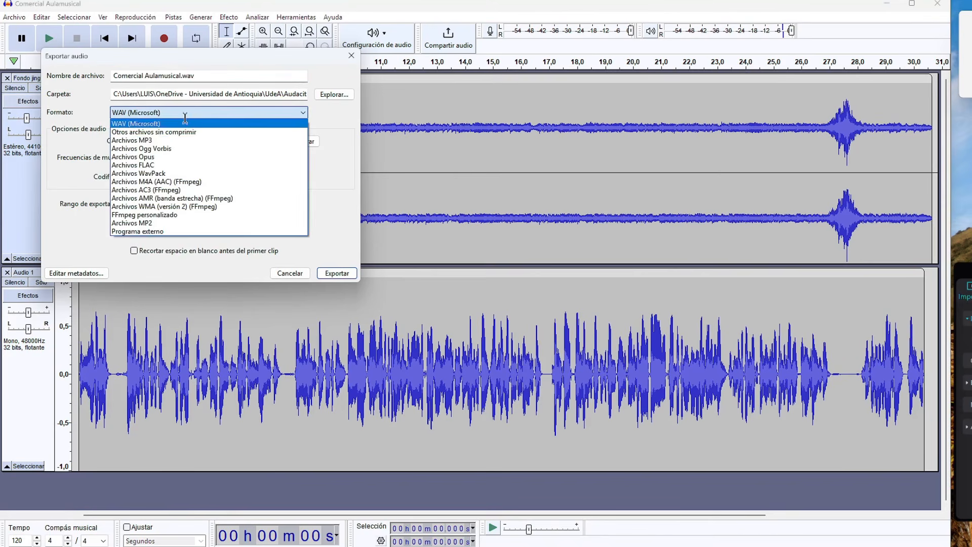
{"action": "left_click", "coordinate": [172, 140]}
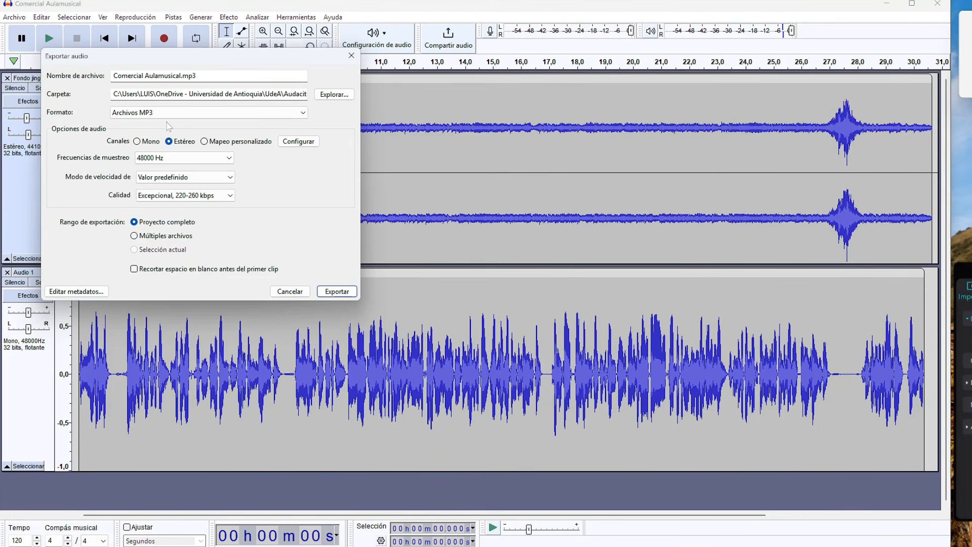
{"action": "left_click", "coordinate": [290, 291]}
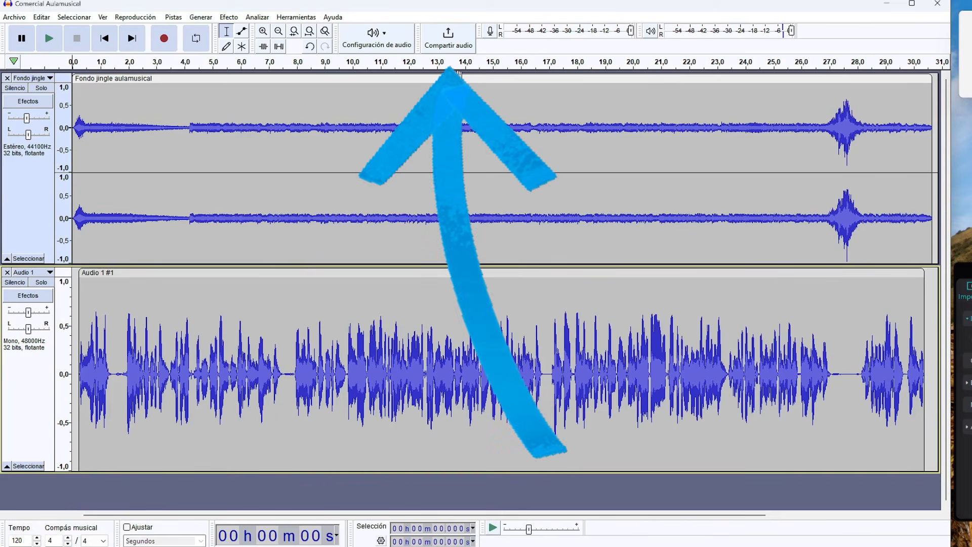
Unlink and relink the audio.com account through the browser, and upload the mix as Comercial Aulamusical.
{"action": "left_click", "coordinate": [448, 38]}
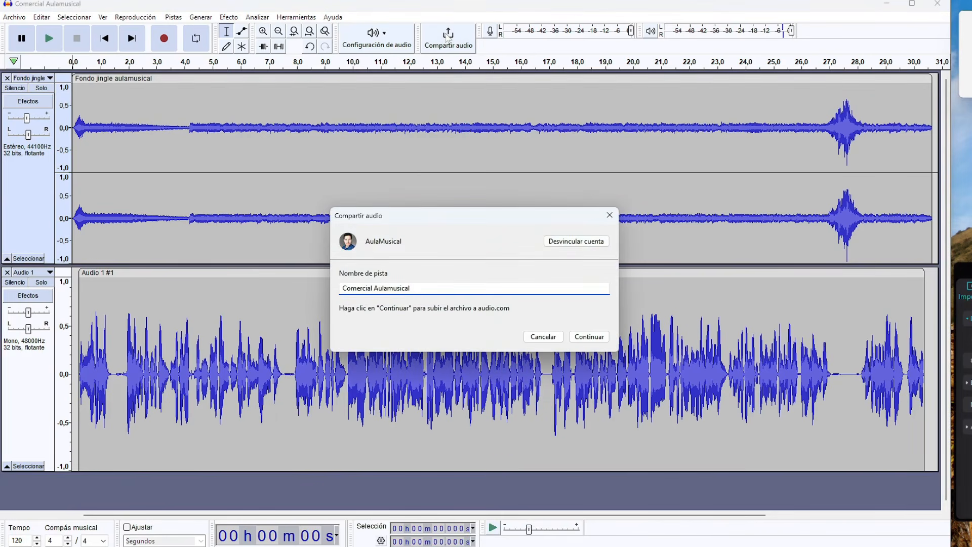
{"action": "left_click", "coordinate": [558, 242]}
{"action": "left_click", "coordinate": [573, 241]}
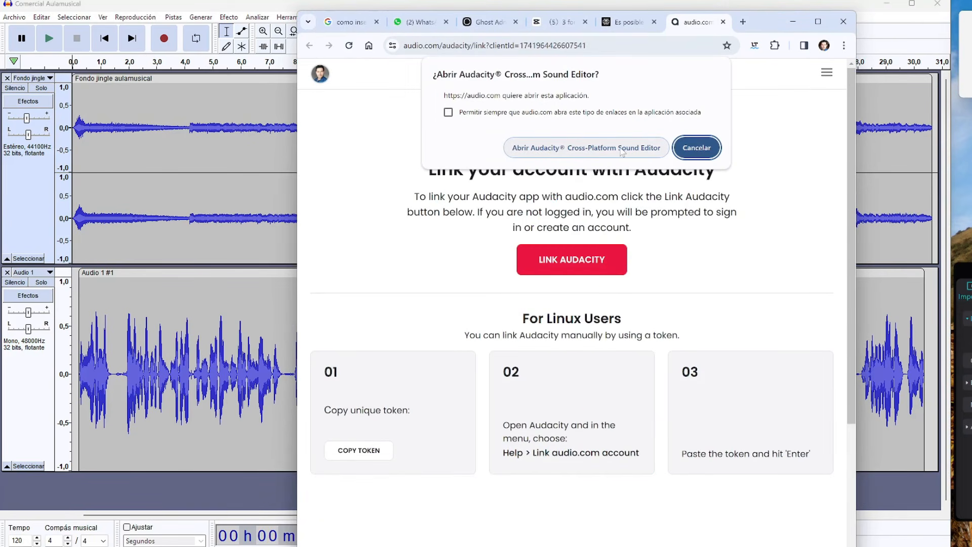
{"action": "left_click", "coordinate": [602, 149]}
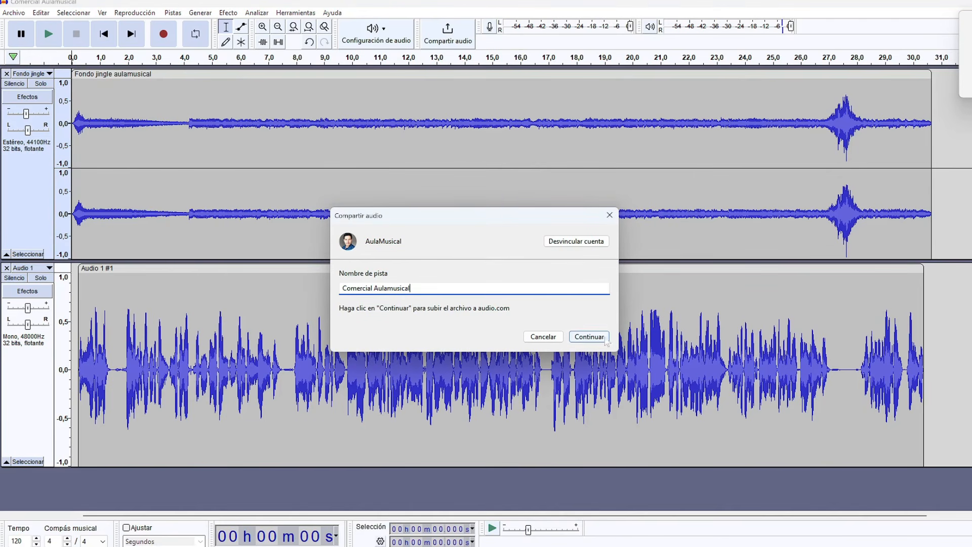
{"action": "key", "text": "Return"}
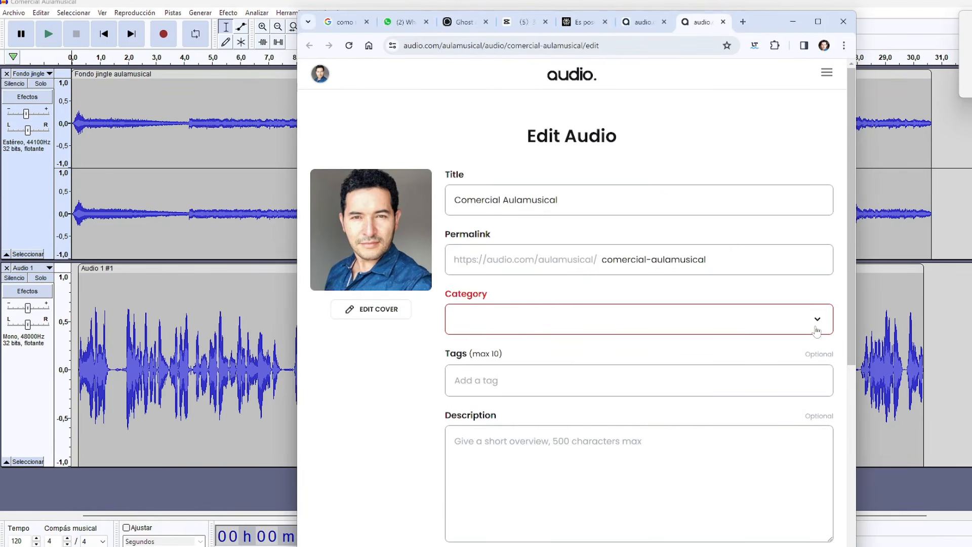
Set the uploaded audio's category to Music and its visibility to Unlisted, and save its details.
{"action": "left_click", "coordinate": [816, 331]}
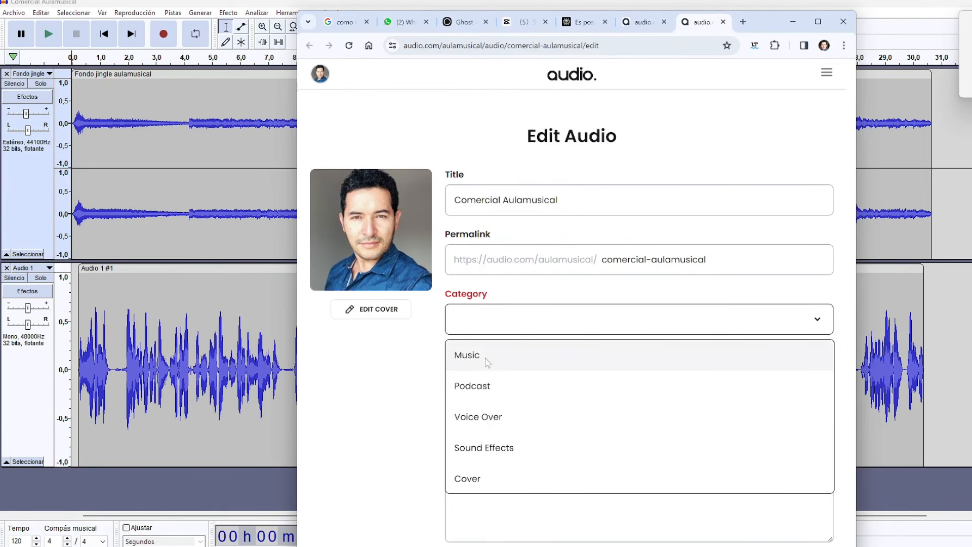
{"action": "left_click", "coordinate": [487, 361]}
{"action": "scroll", "coordinate": [590, 360], "scroll_direction": "down", "scroll_amount": 5}
{"action": "scroll", "coordinate": [591, 359], "scroll_direction": "down", "scroll_amount": 1}
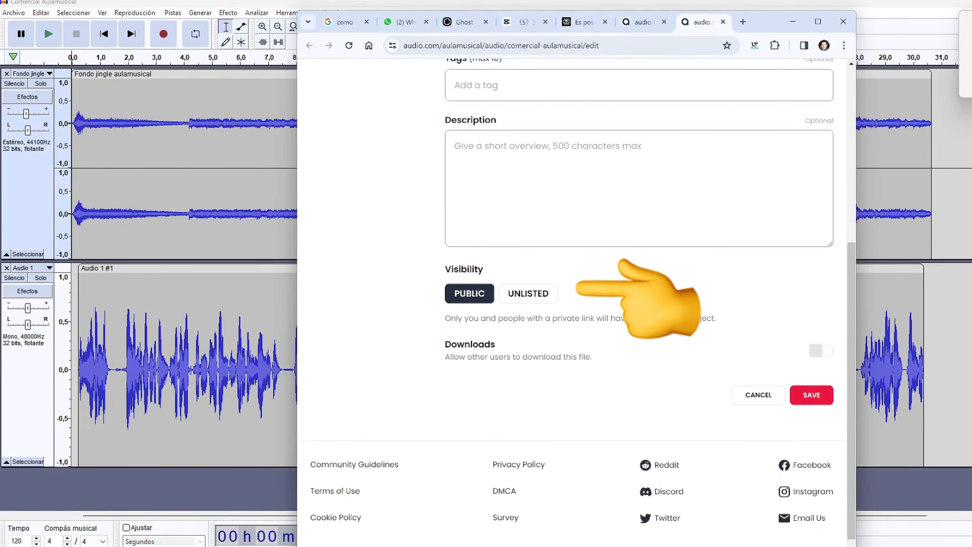
{"action": "left_click", "coordinate": [528, 293]}
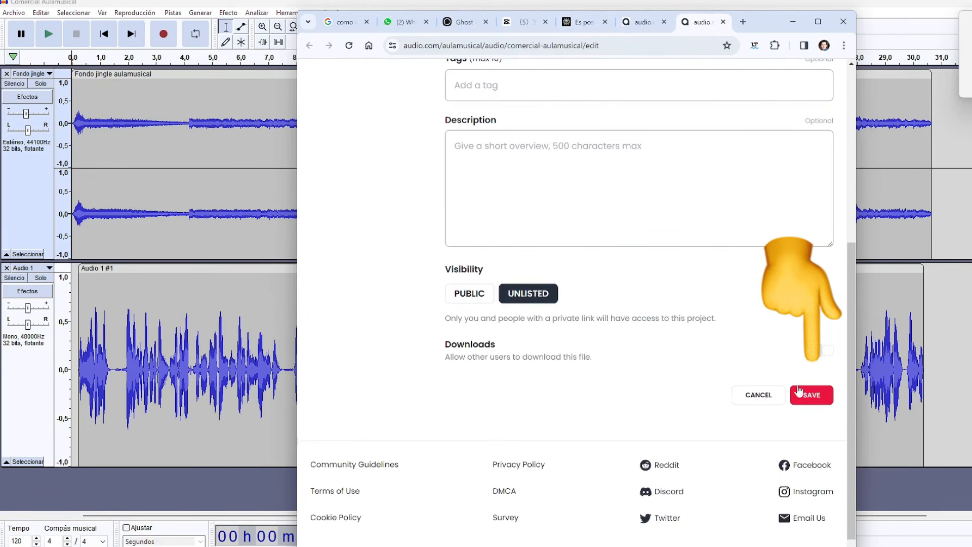
{"action": "left_click", "coordinate": [825, 399]}
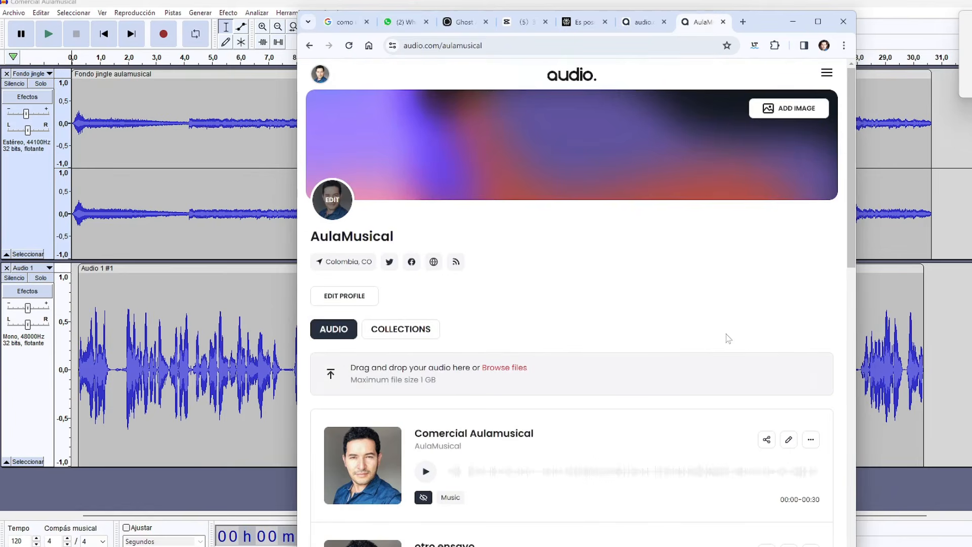
Copy the share link of the "otro ensayo" audio on the audio.com profile page.
{"action": "scroll", "coordinate": [728, 338], "scroll_direction": "down", "scroll_amount": 5}
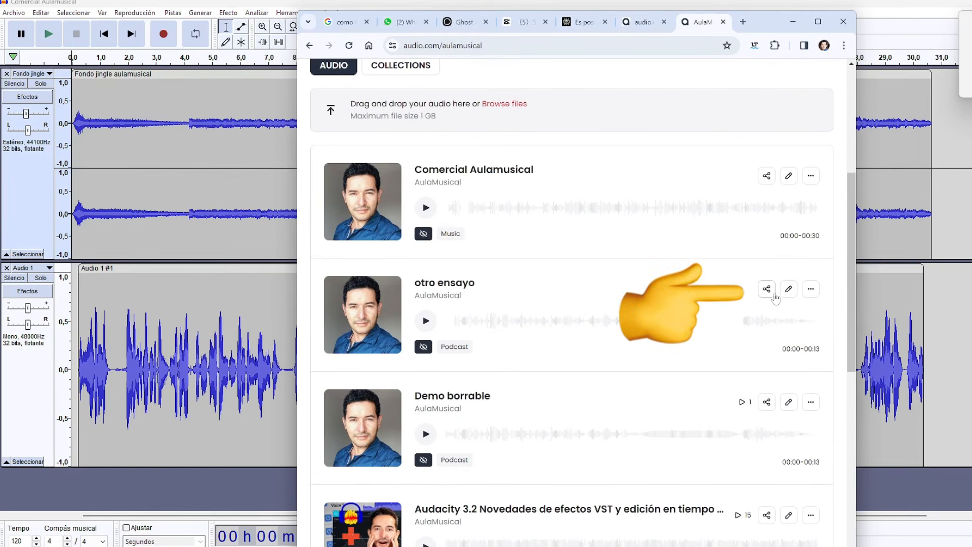
{"action": "left_click", "coordinate": [767, 290]}
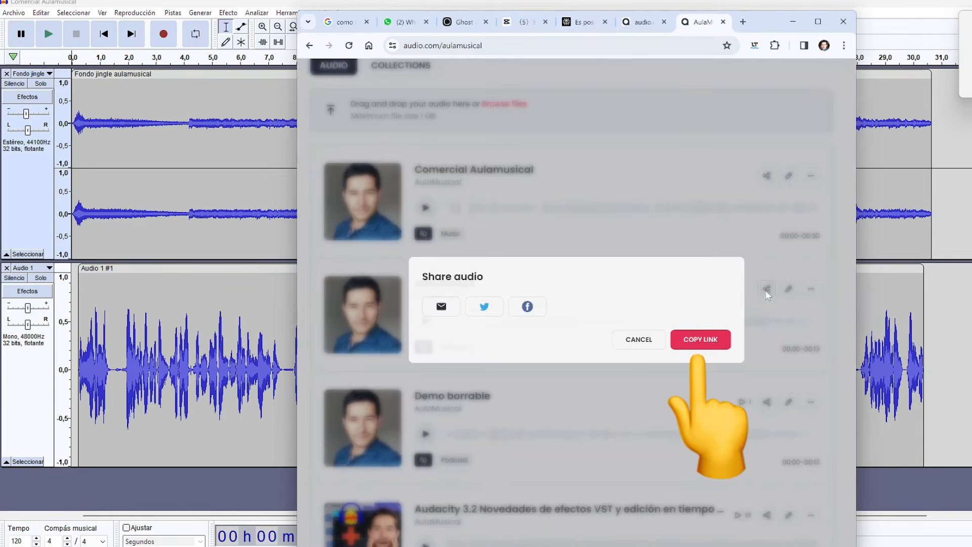
{"action": "left_click", "coordinate": [700, 339]}
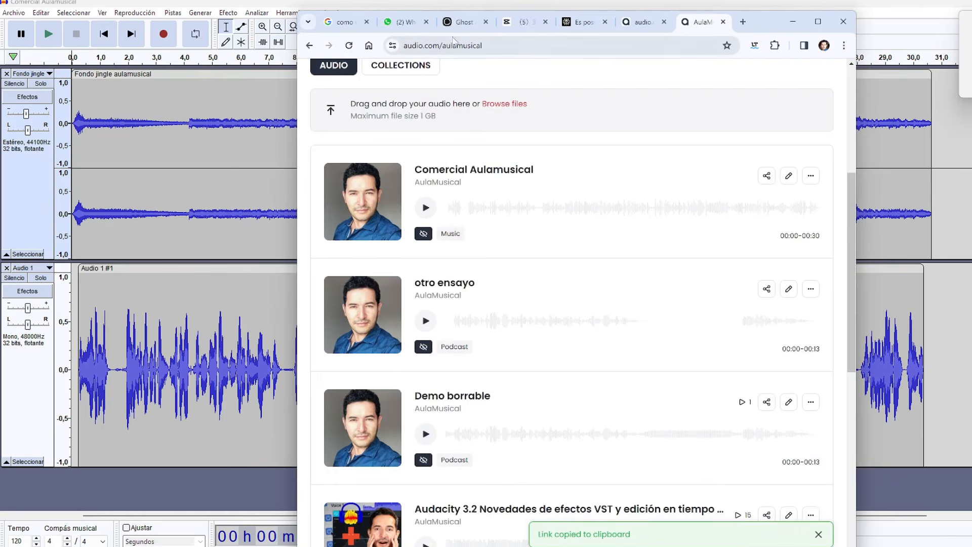